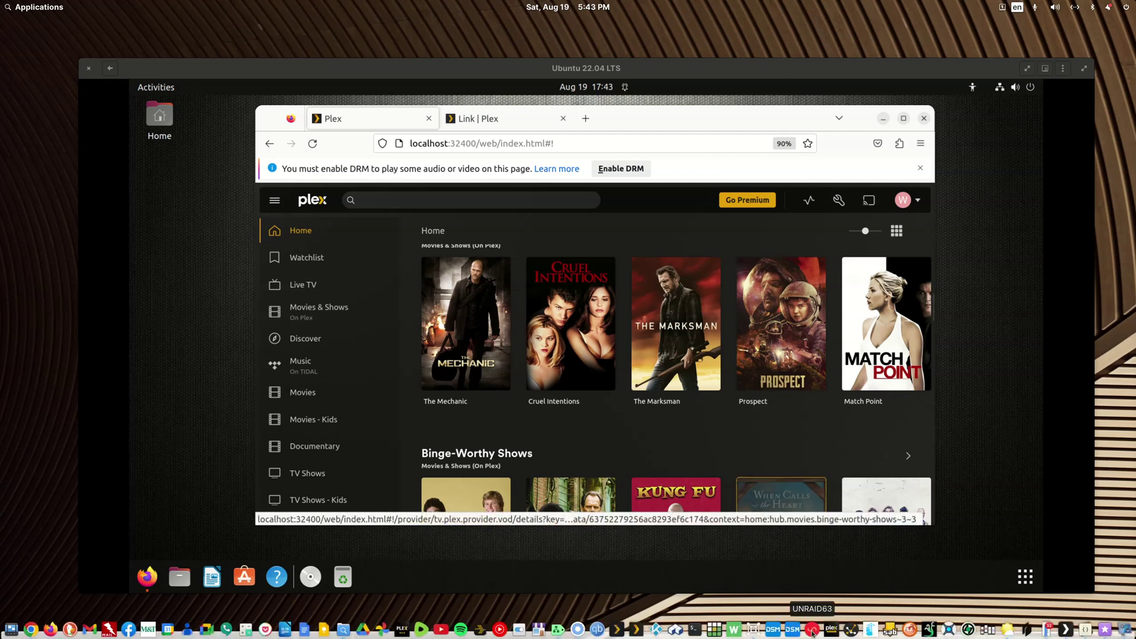
Open Files and browse into media-plex/media-public-domain/movie-libraries.
left_click(754, 630)
left_click(755, 630)
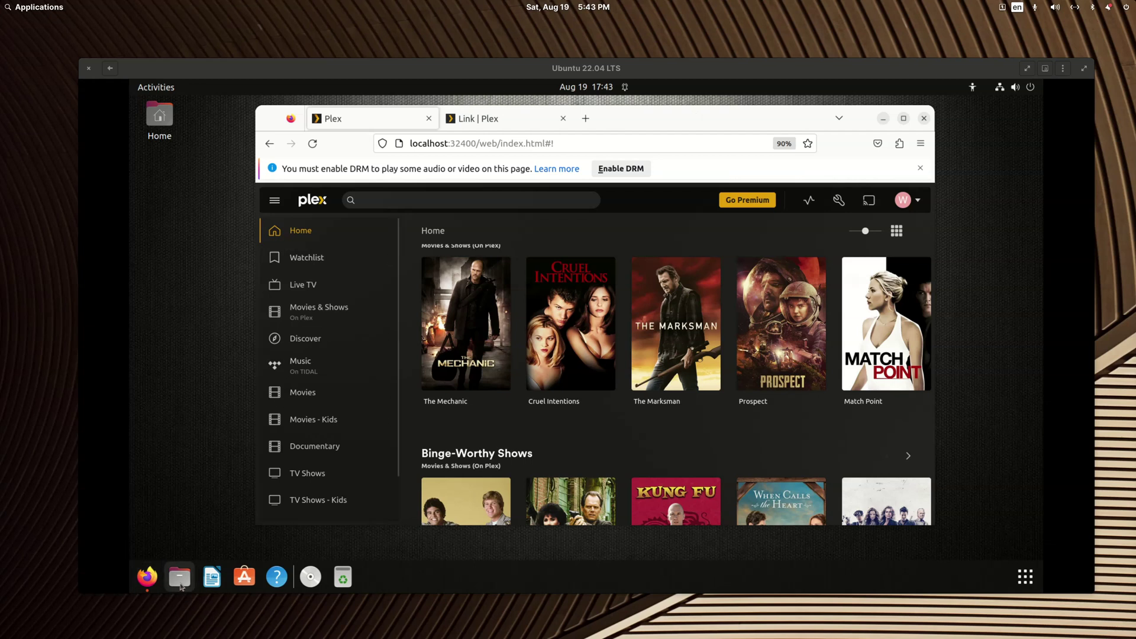
left_click(179, 577)
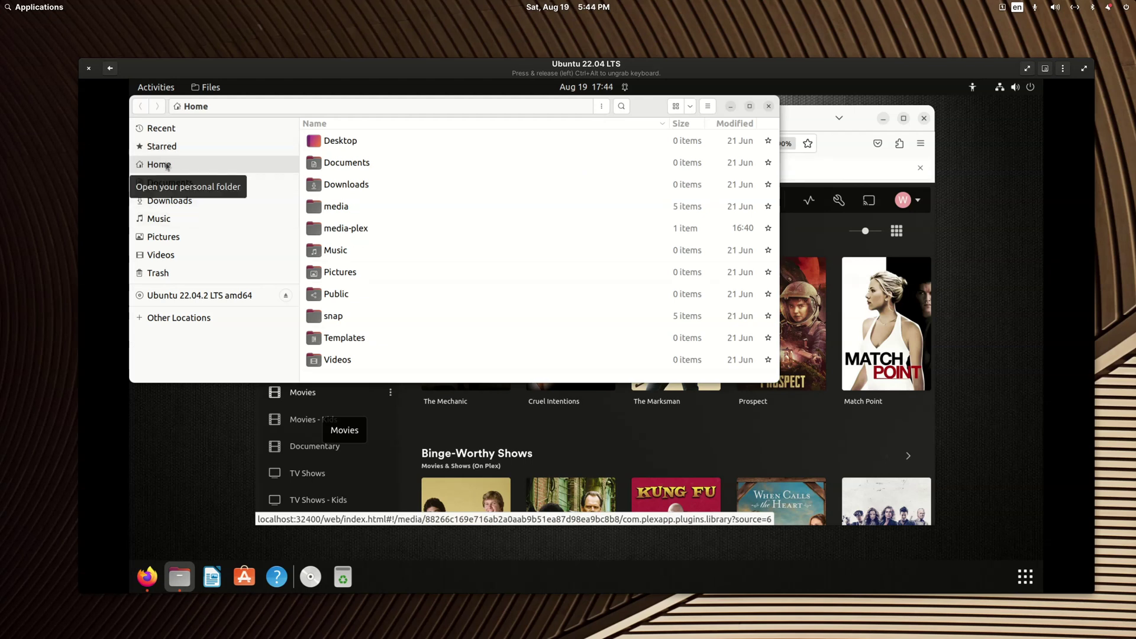
left_click(338, 232)
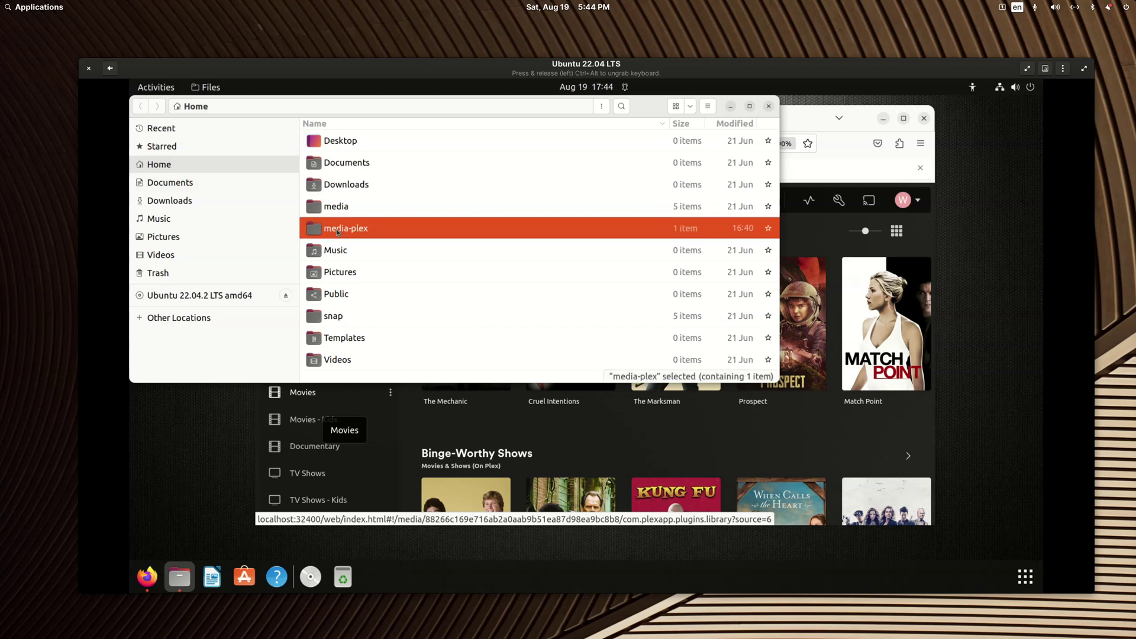
double_click(337, 232)
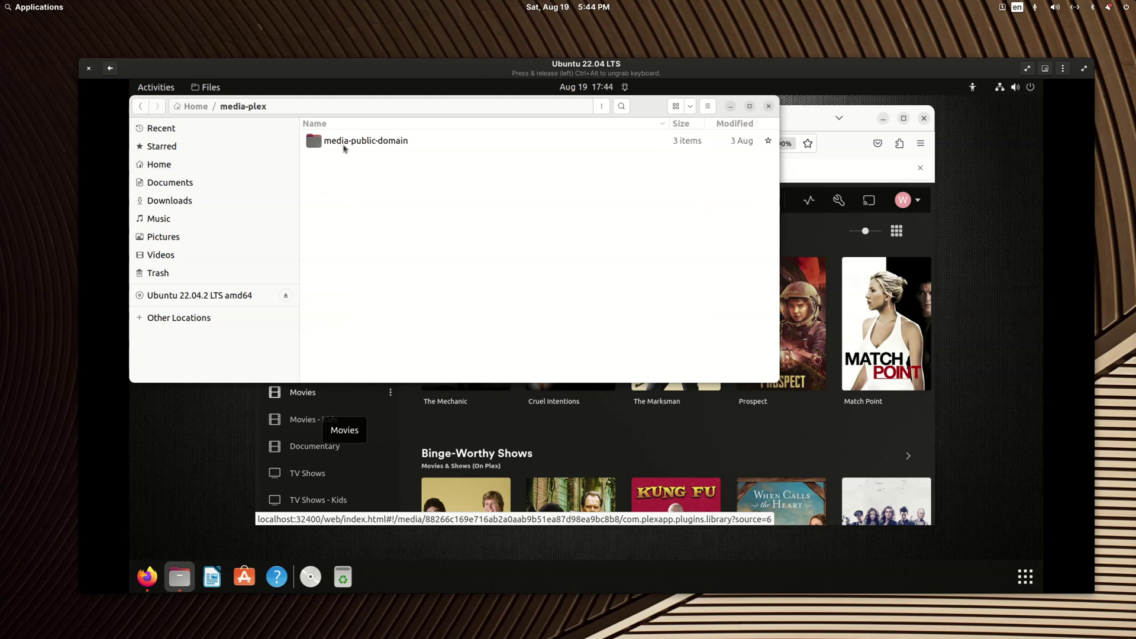
double_click(389, 147)
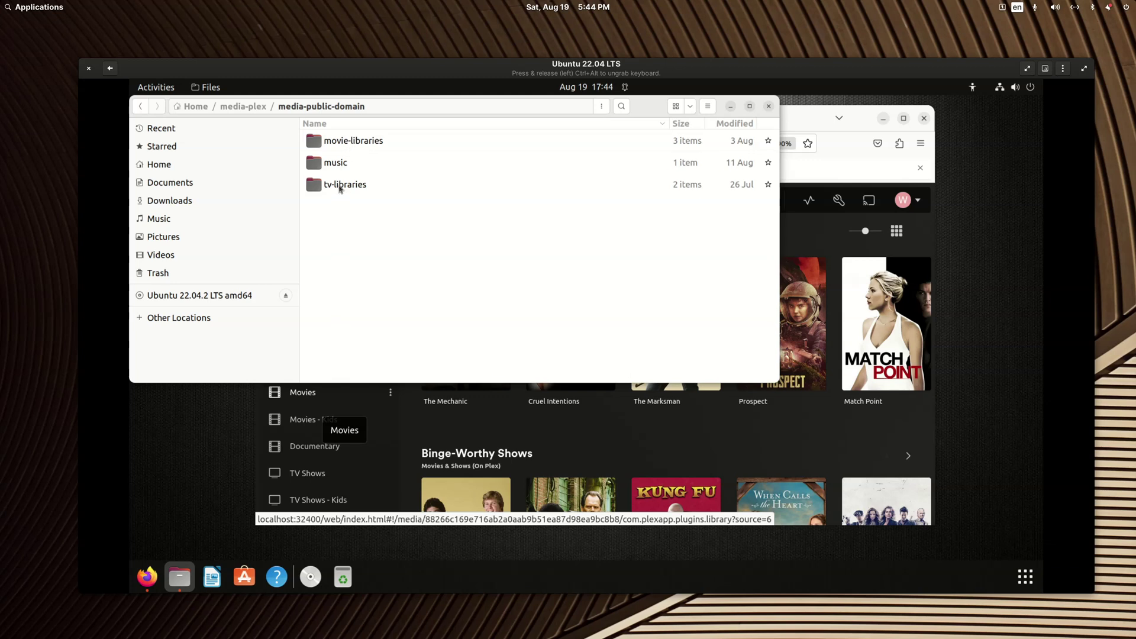
double_click(355, 142)
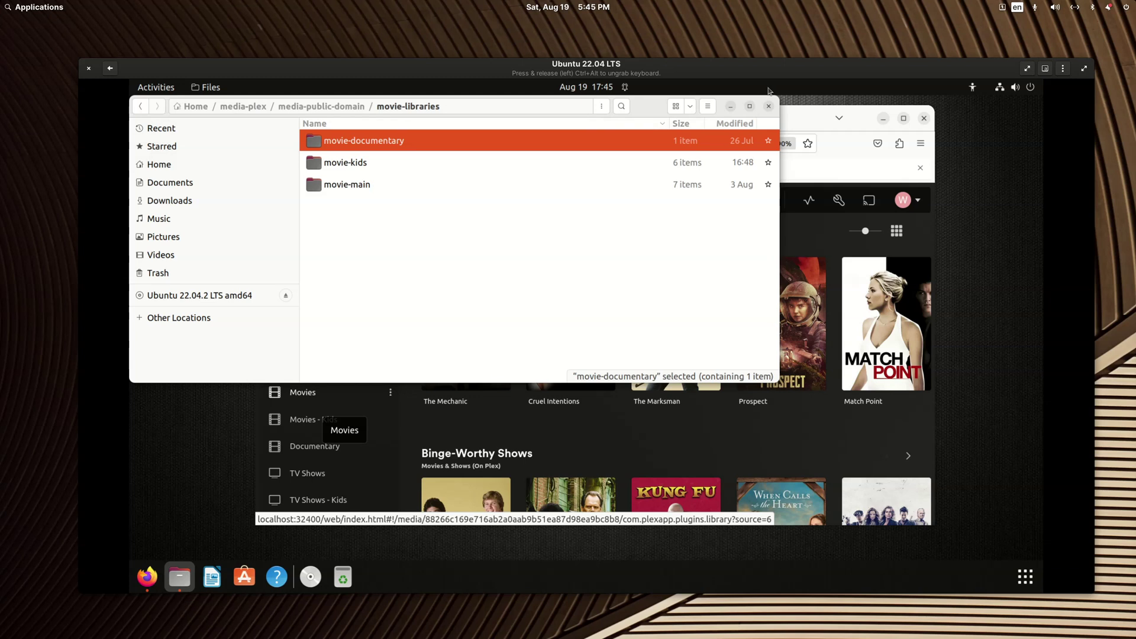
Close Files and maximize the virtual machine window to bring Plex Web forward.
left_click(768, 106)
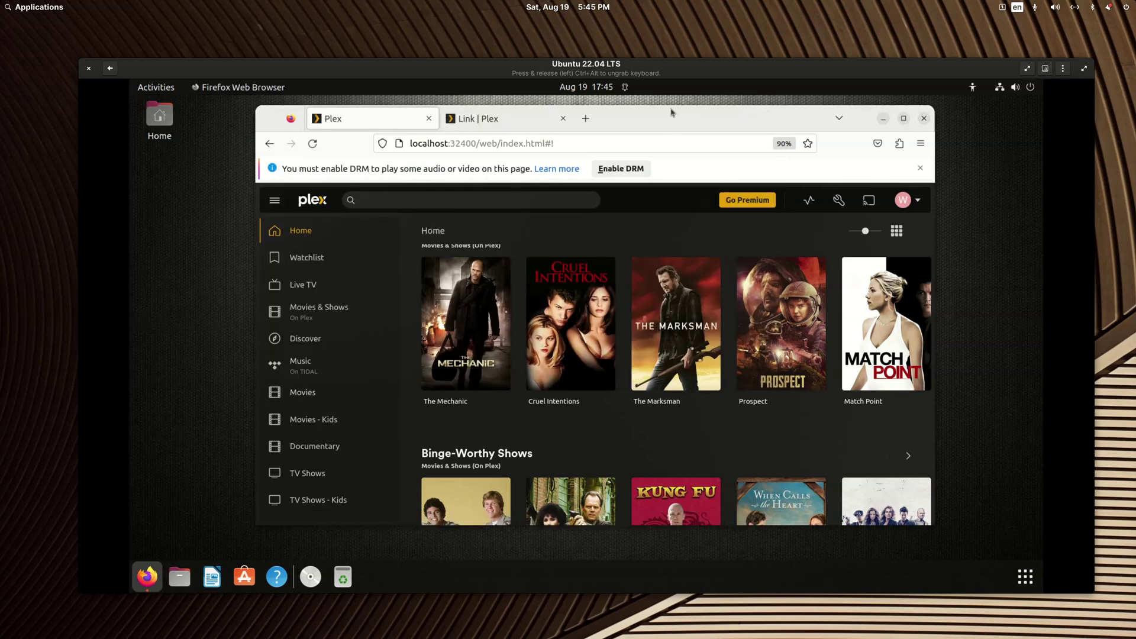
double_click(658, 72)
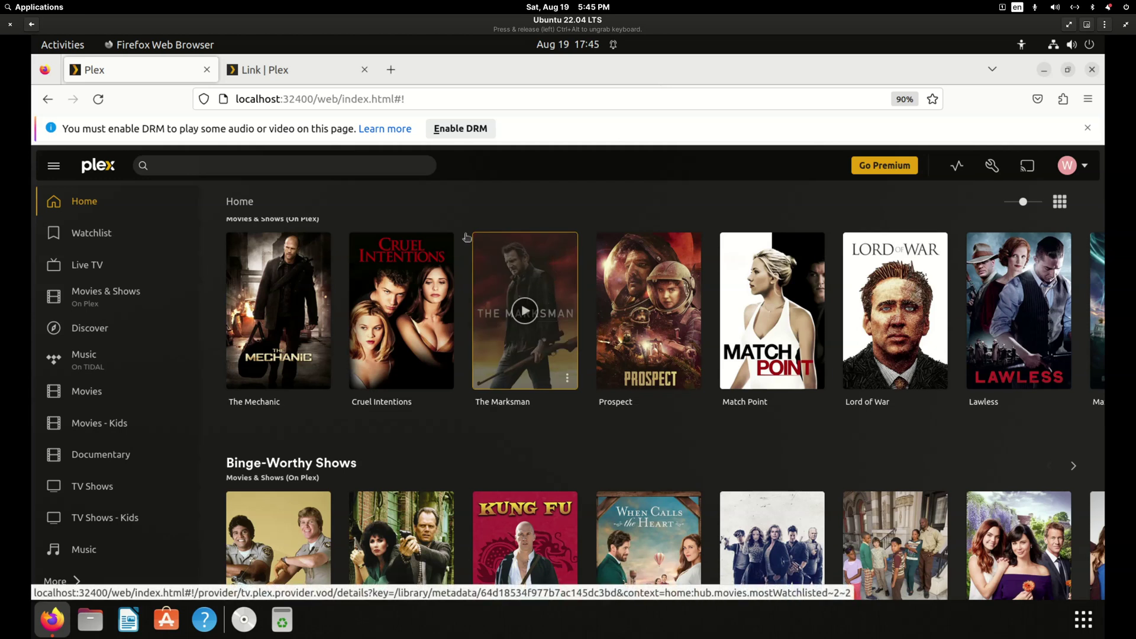
left_click(1073, 171)
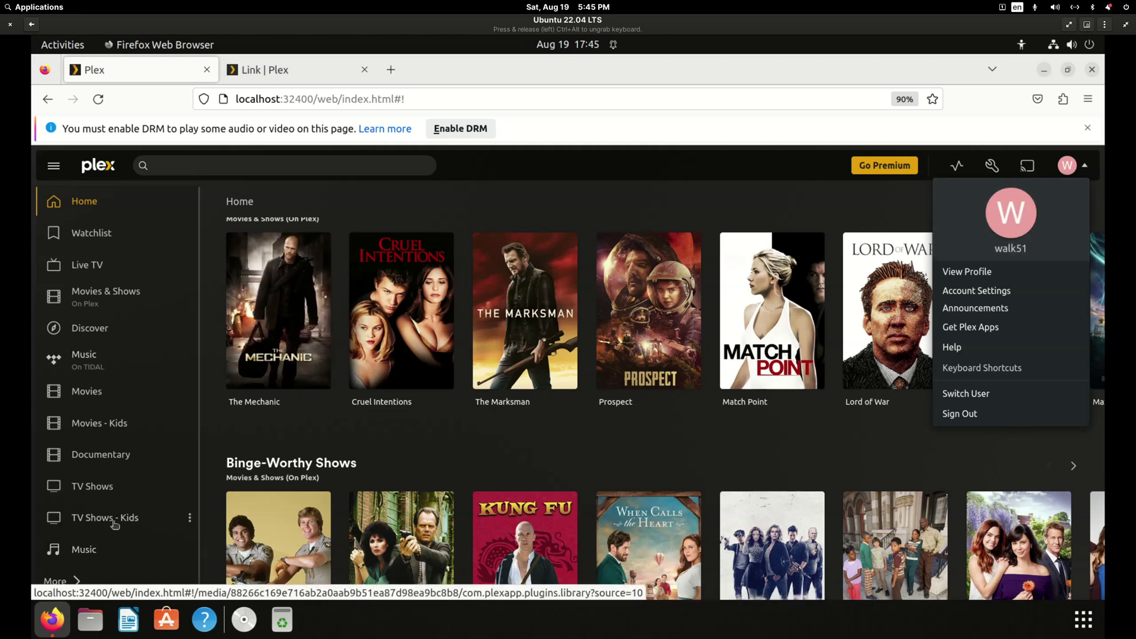
scroll(122, 494, "down", 1)
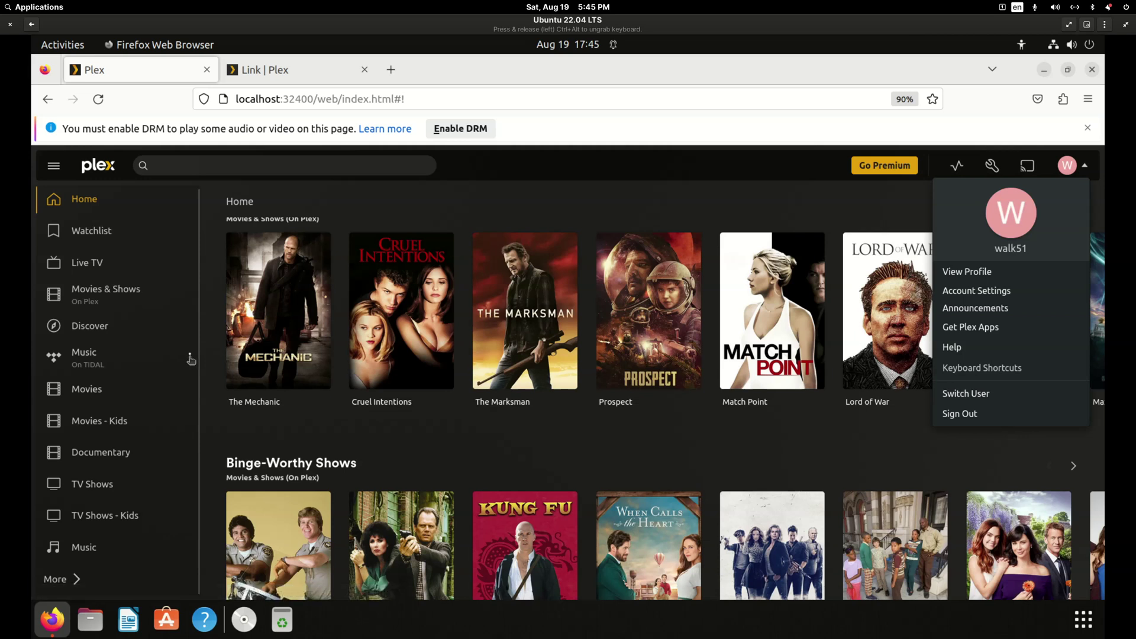
Unpin Music on TIDAL, Movies & Shows and Live TV from the sidebar.
left_click(190, 358)
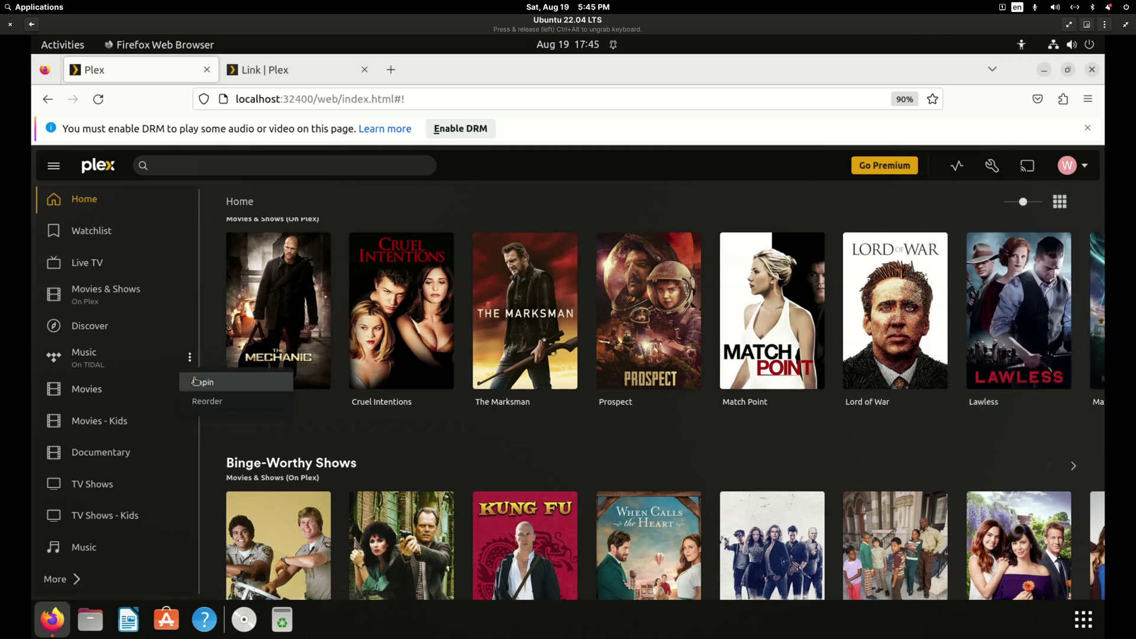
left_click(195, 382)
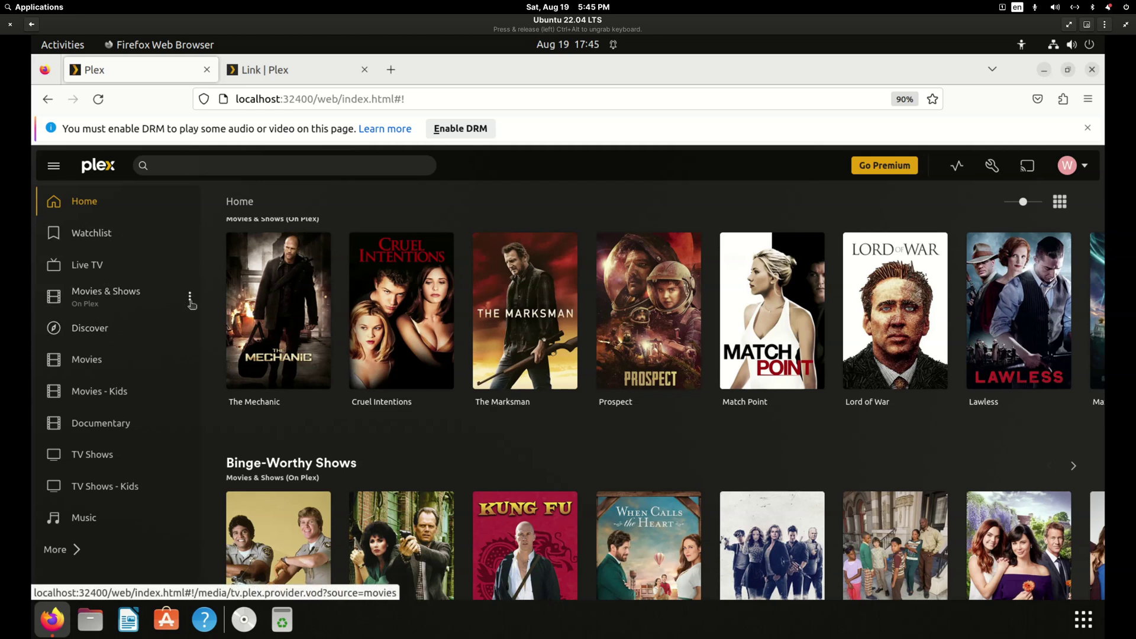
left_click(191, 300)
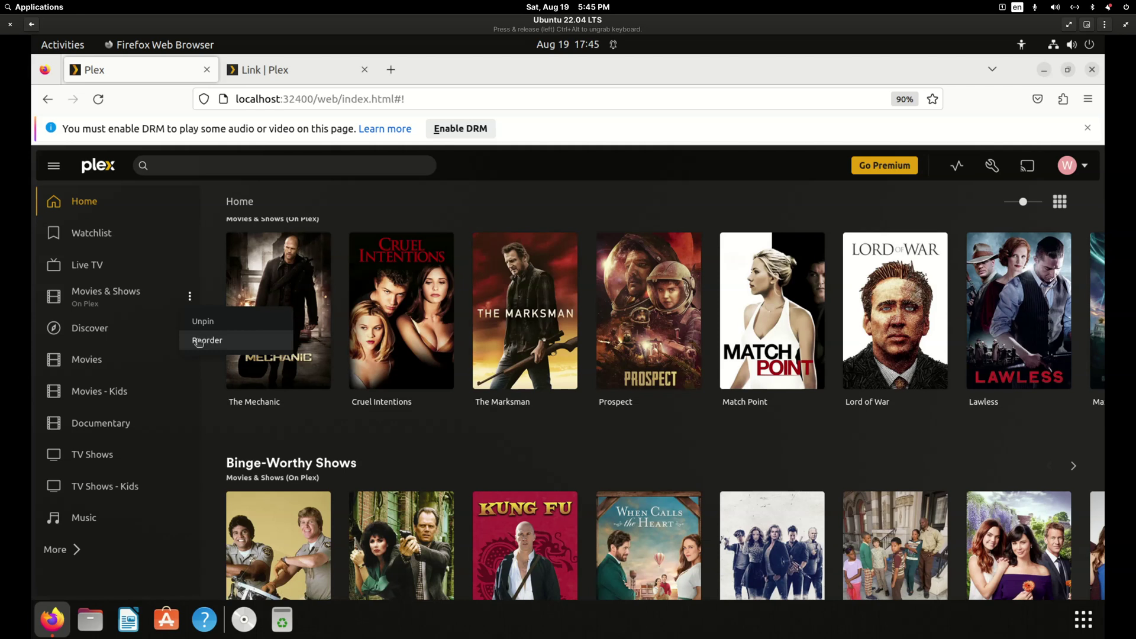
left_click(200, 322)
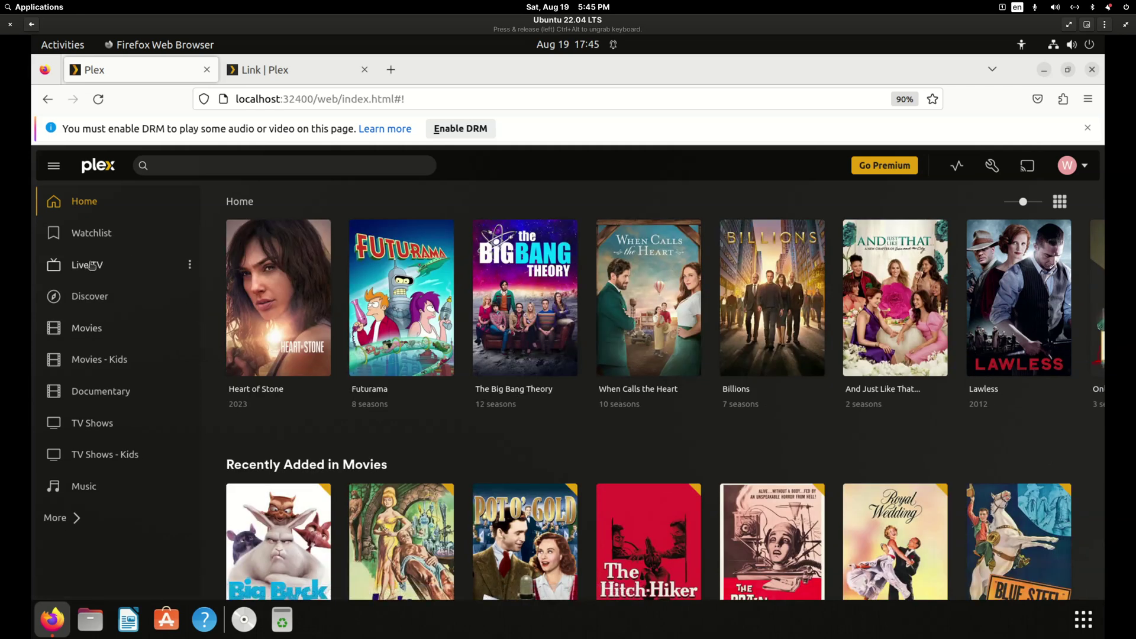
left_click(189, 264)
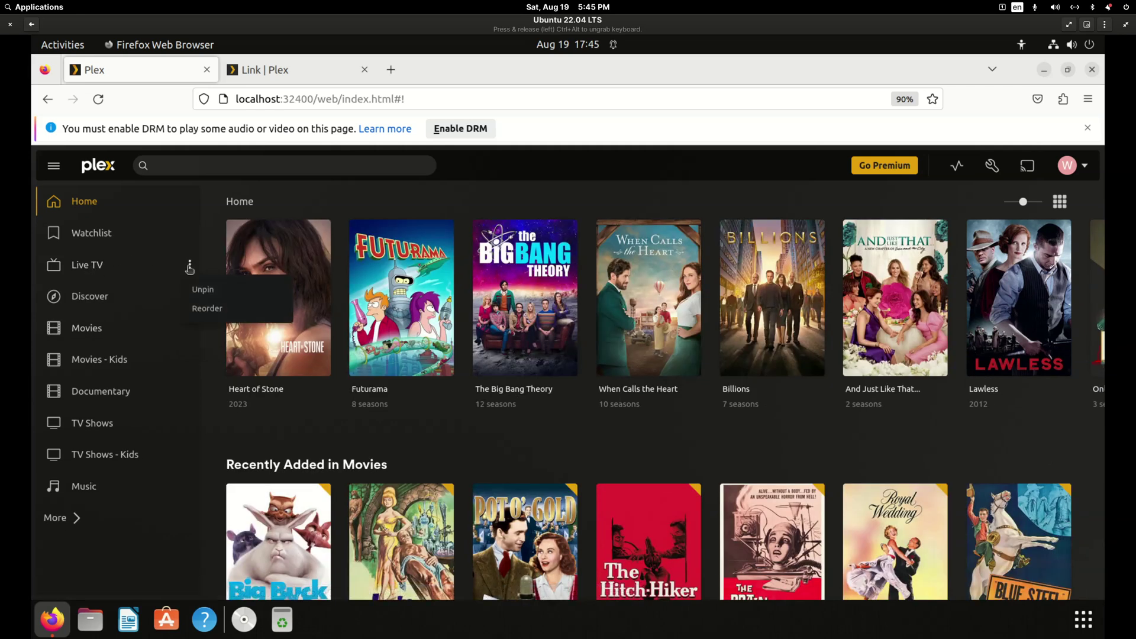
left_click(202, 290)
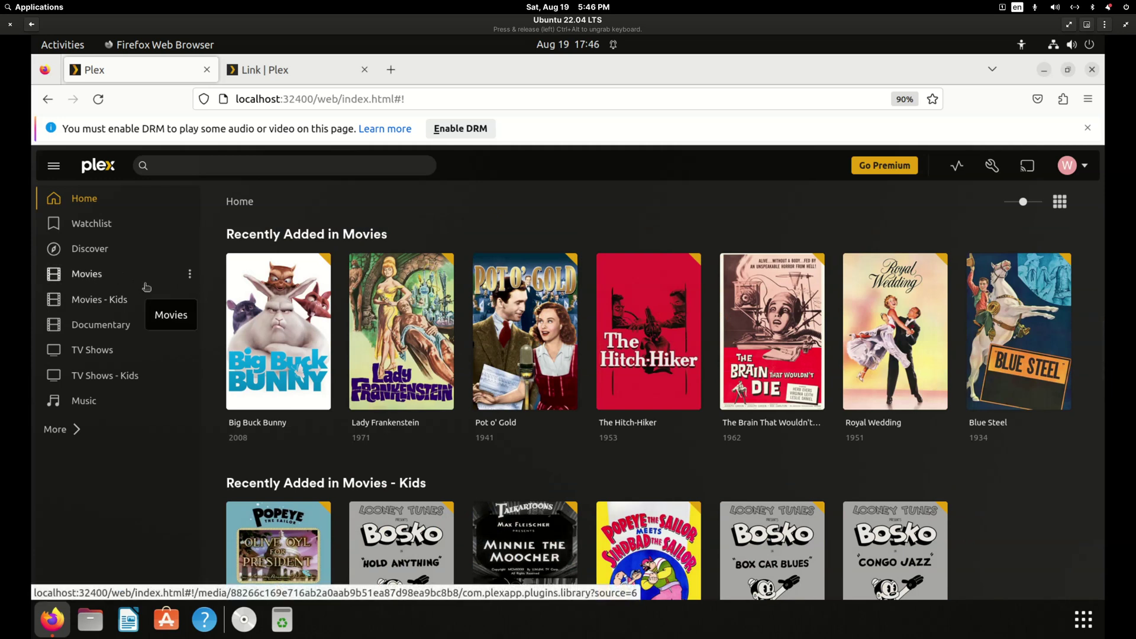
Browse Movies, Movies - Kids, Documentary, TV Shows and TV Shows - Kids, opening Looney Tunes.
left_click(94, 279)
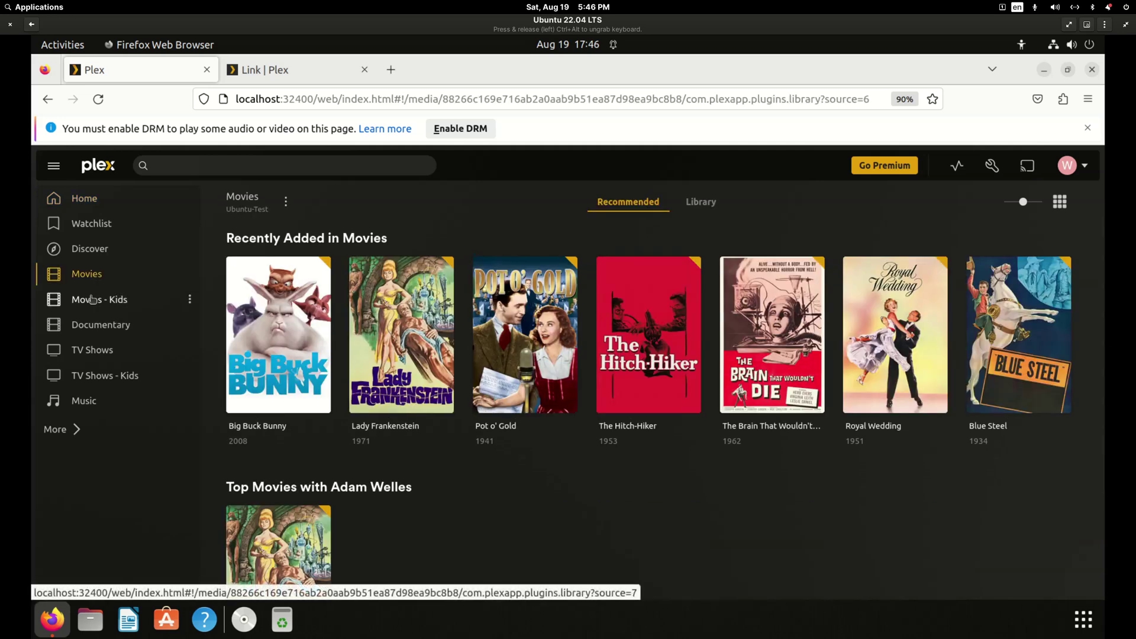
left_click(93, 299)
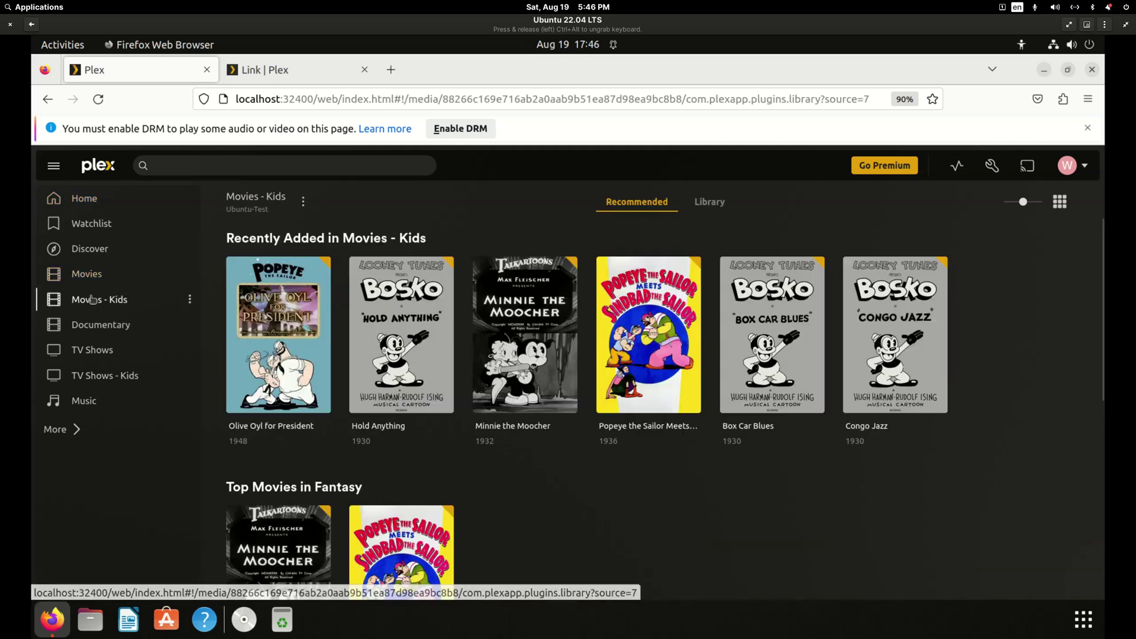
left_click(94, 325)
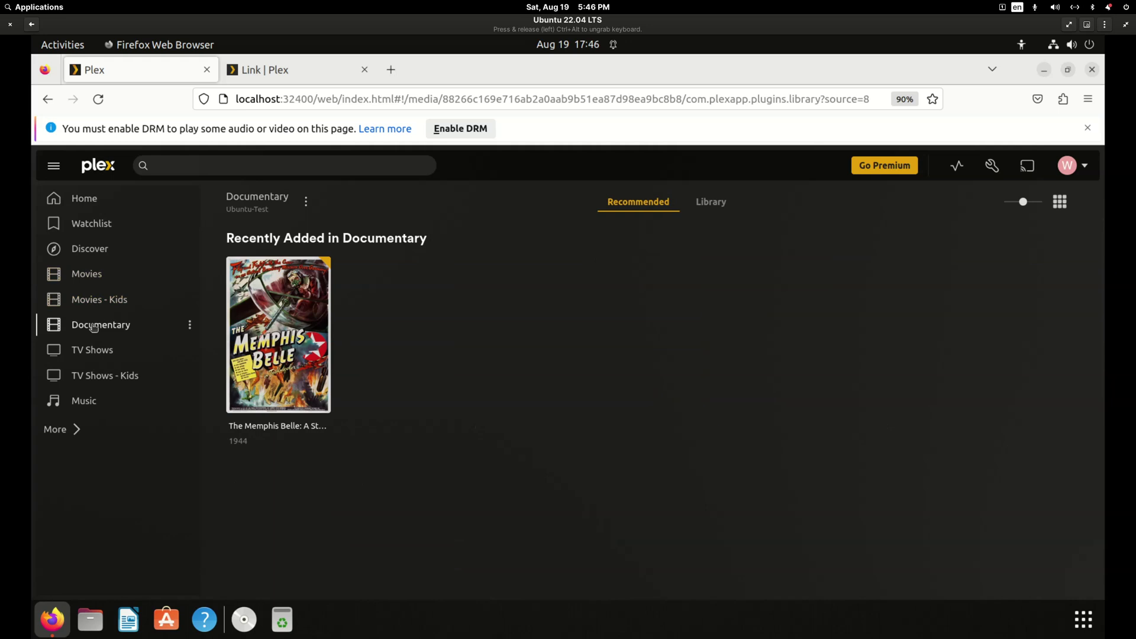
left_click(97, 354)
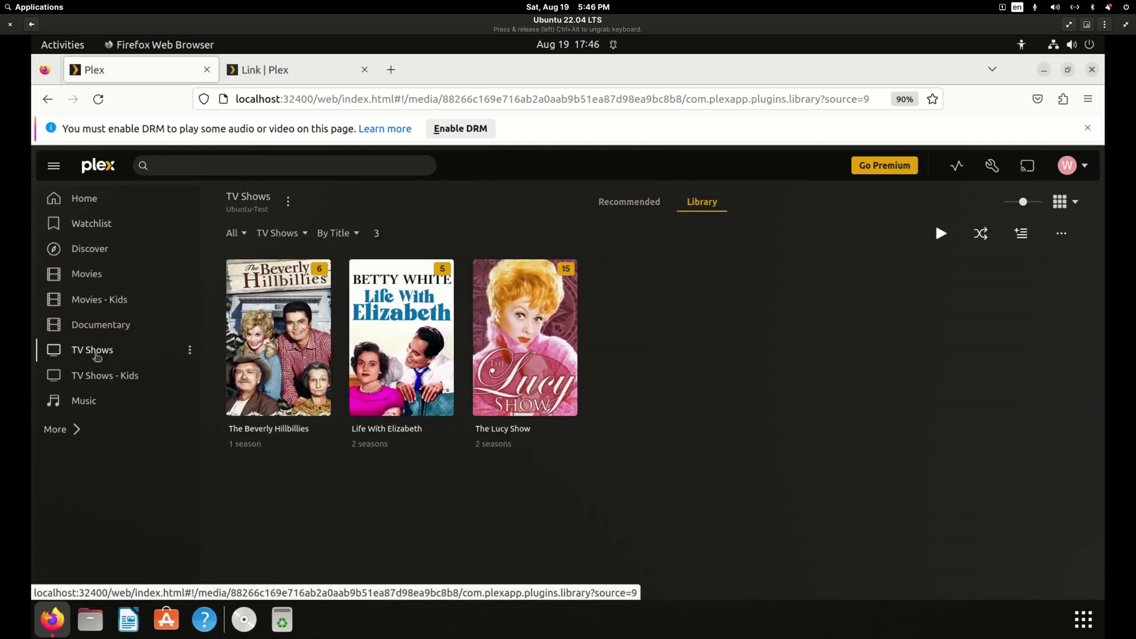
left_click(96, 377)
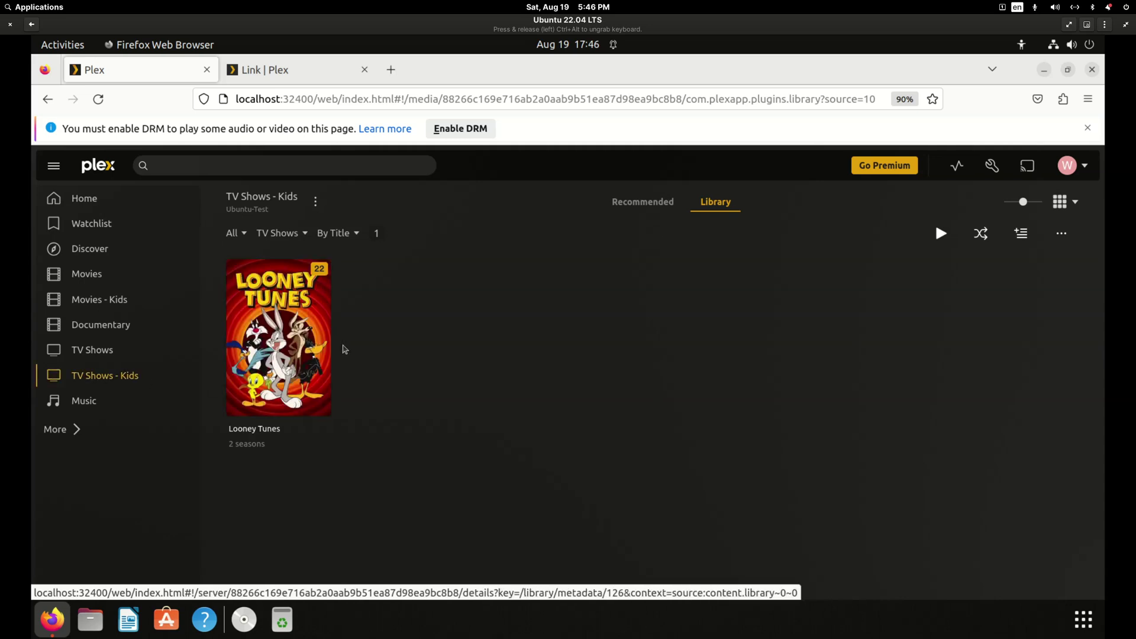
left_click(323, 350)
scroll(414, 468, "down", 4)
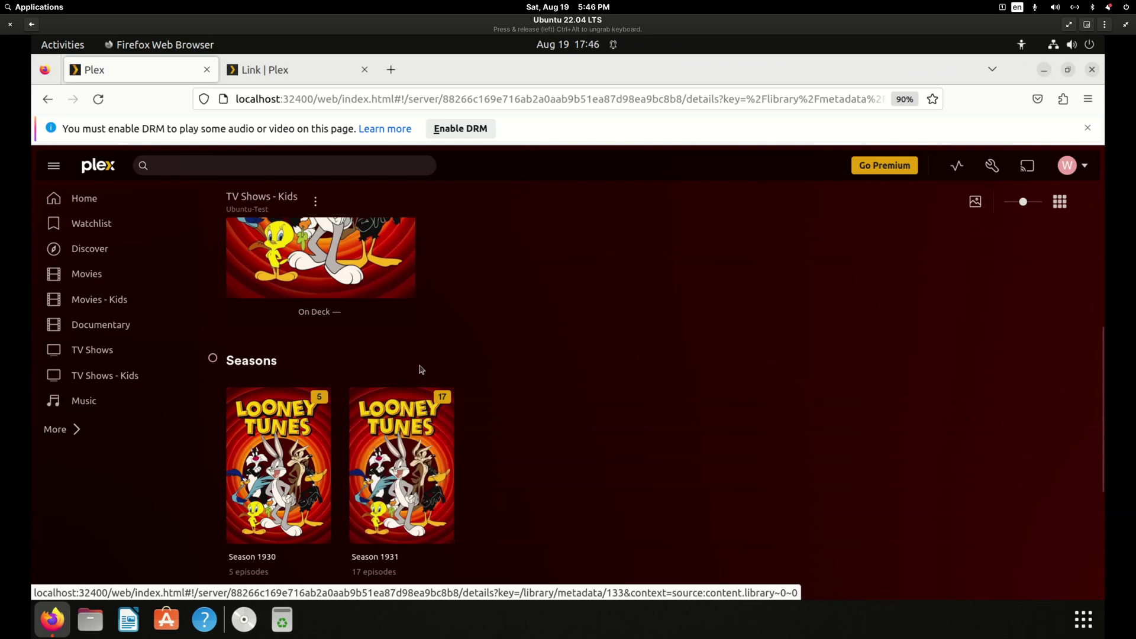
View the Music library's albums The Essential Clara Smith and Adventures of the Imagination.
left_click(84, 401)
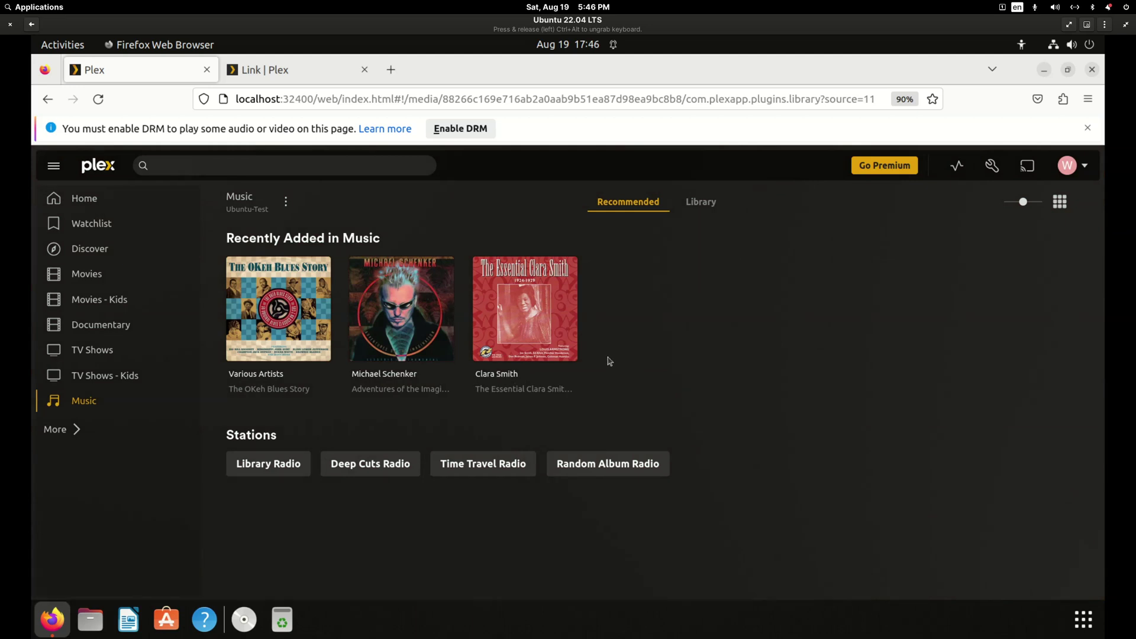
left_click(574, 331)
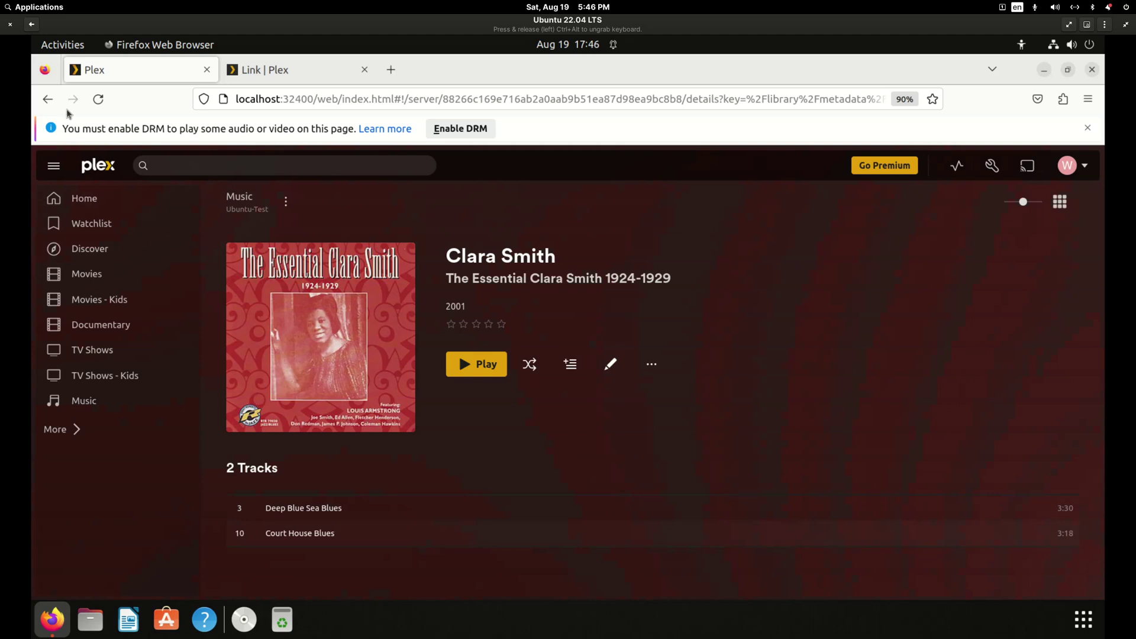
left_click(47, 99)
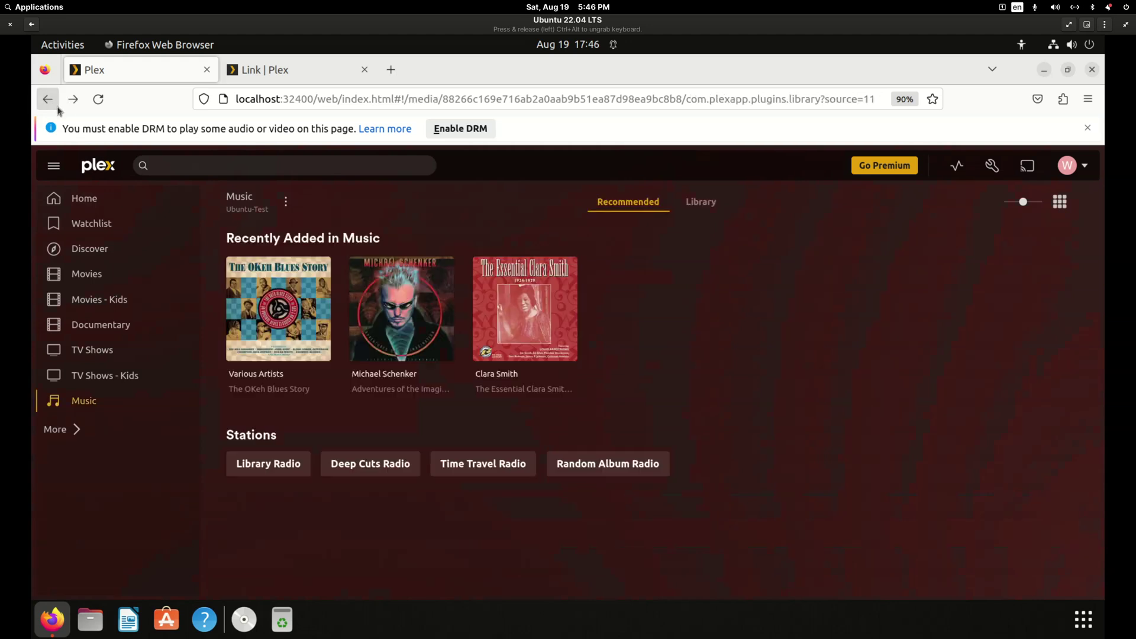
left_click(434, 325)
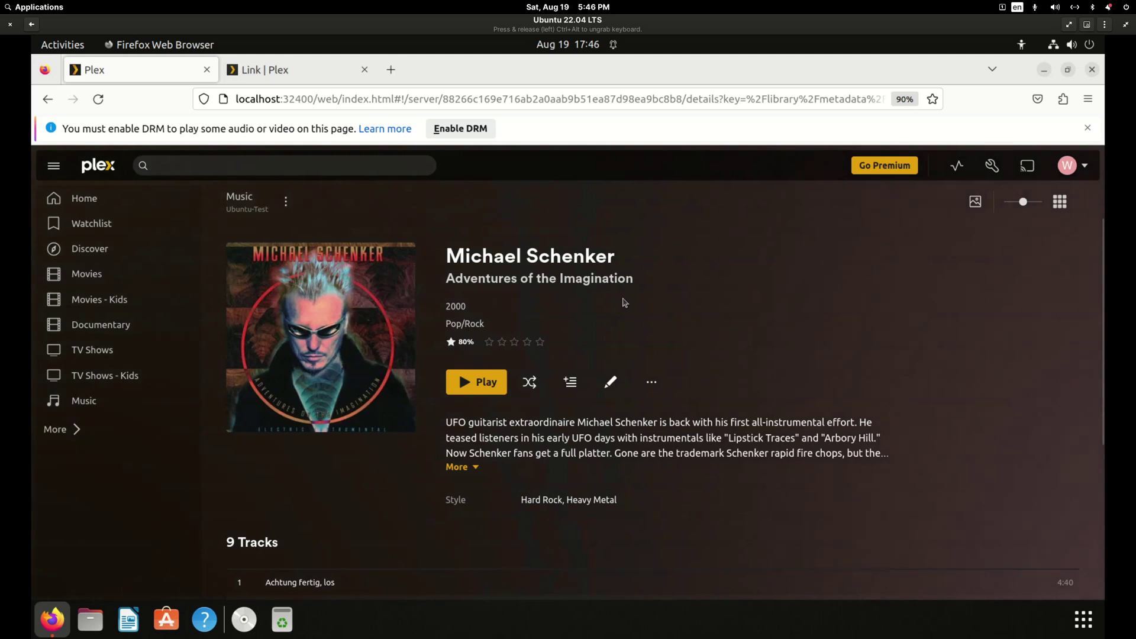
left_click(48, 99)
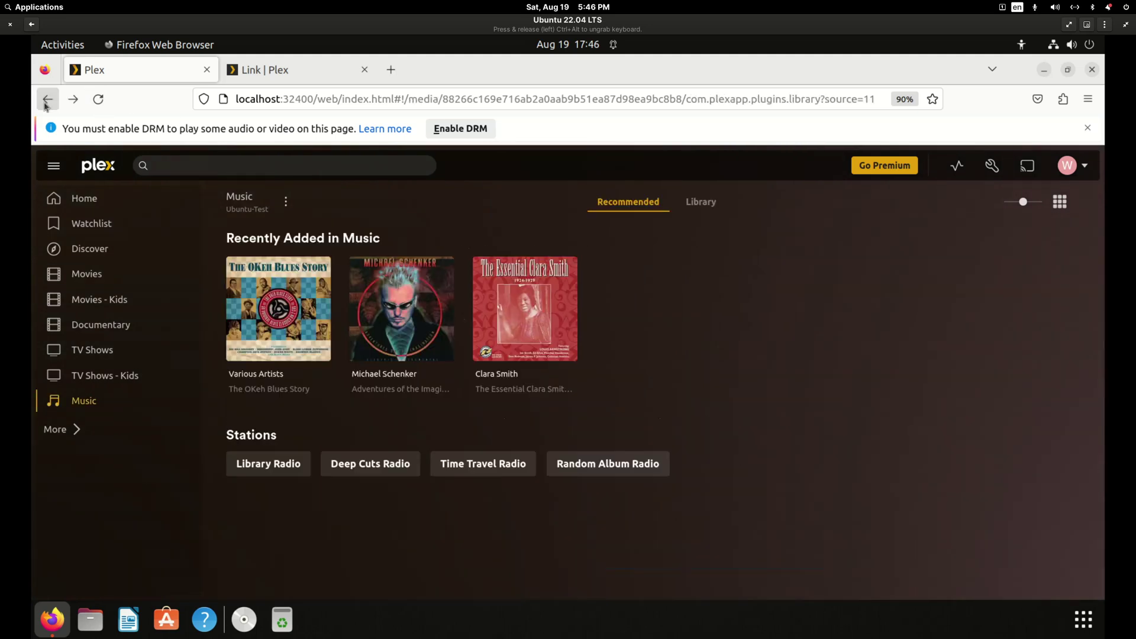
Open Settings > Plex Home, glance at Manage Library Access, and return to Plex Home.
left_click(995, 172)
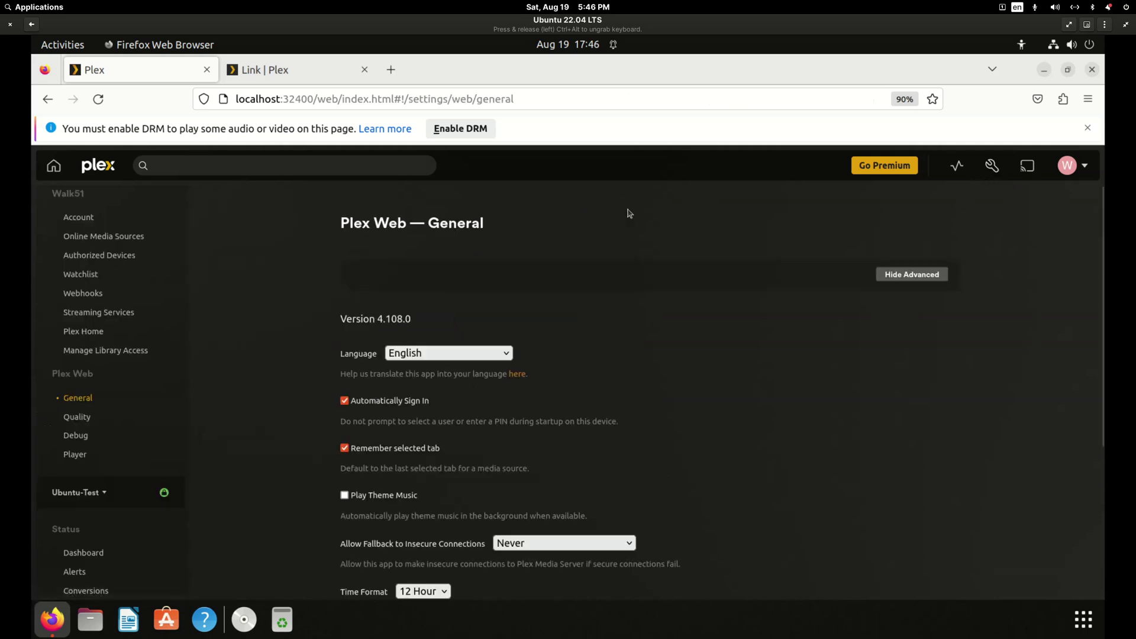
left_click(87, 335)
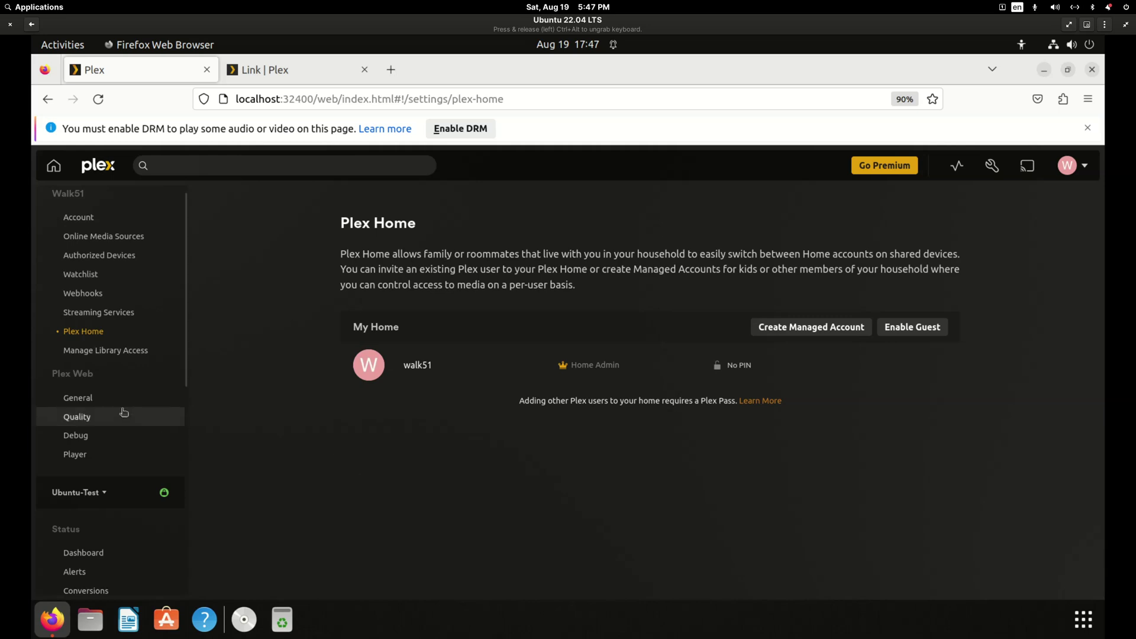
left_click(102, 354)
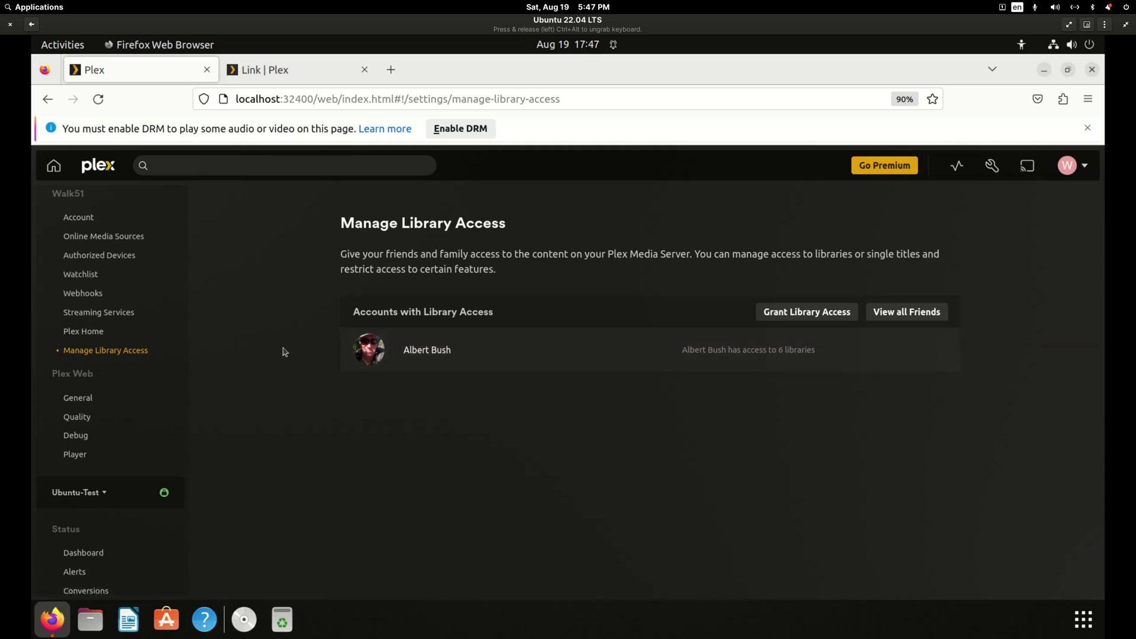
left_click(95, 337)
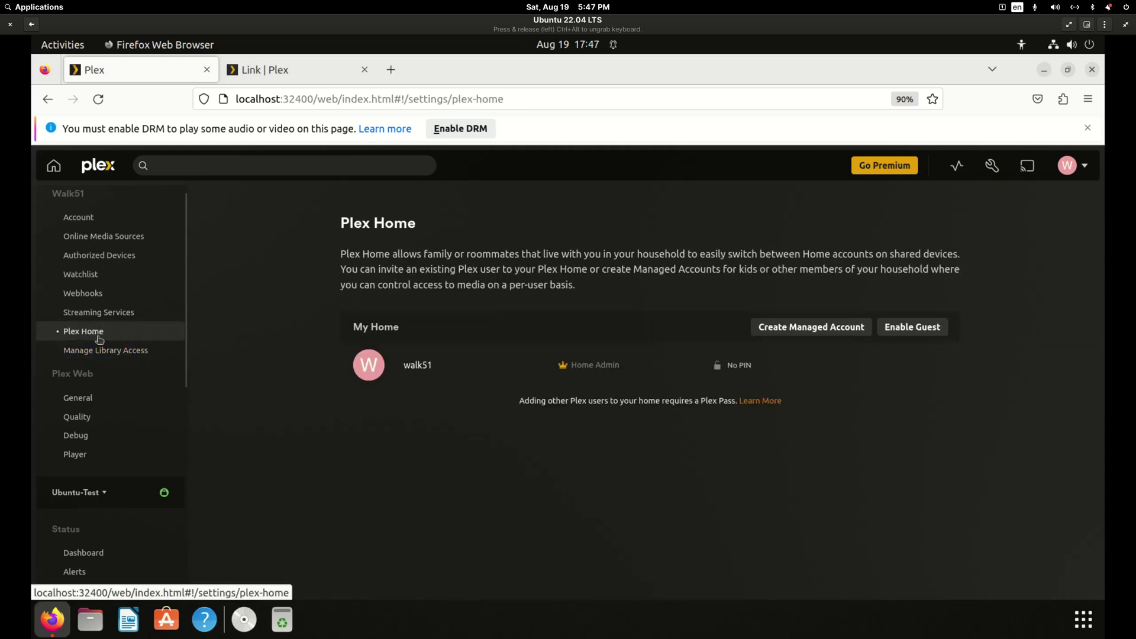
Start a managed account named Spouse with restriction profile None.
left_click(828, 332)
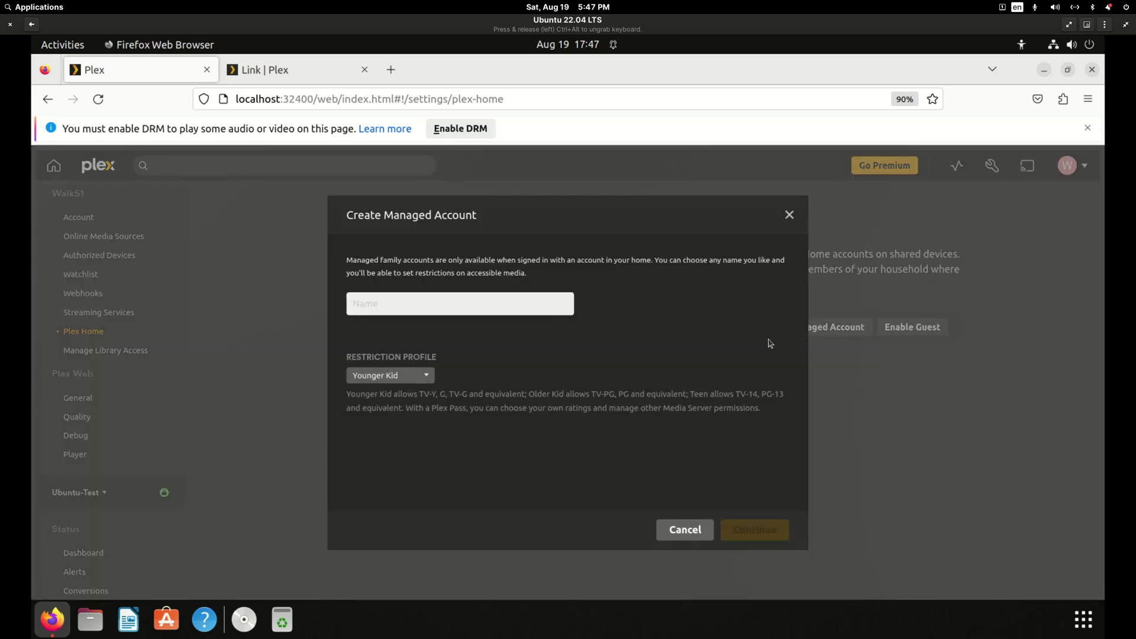
left_click(416, 377)
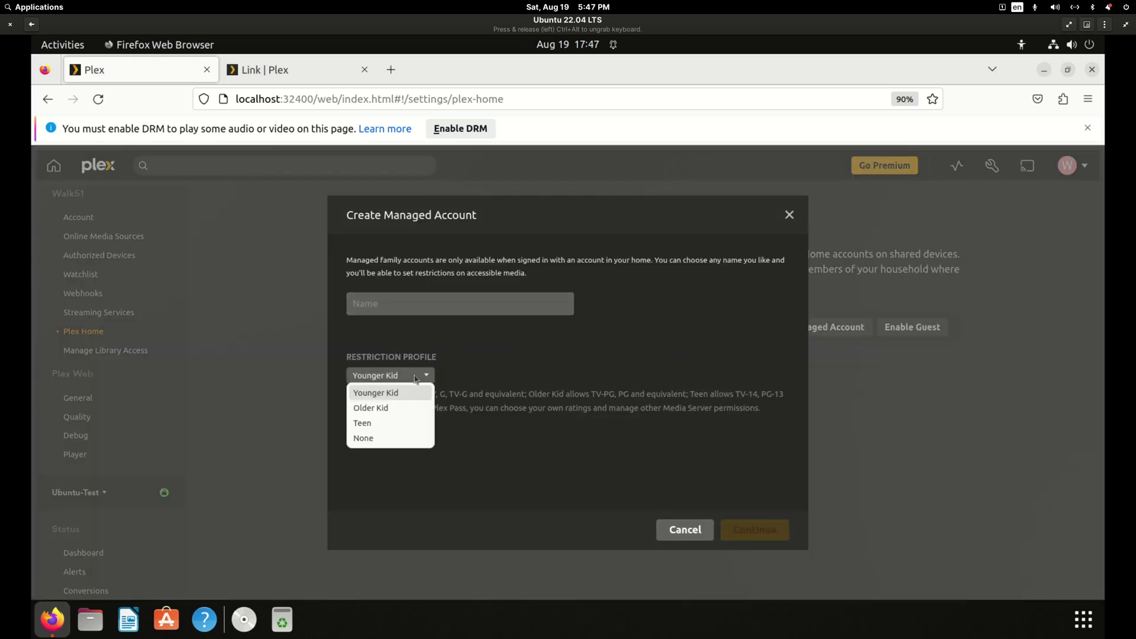
left_click(365, 437)
left_click(411, 304)
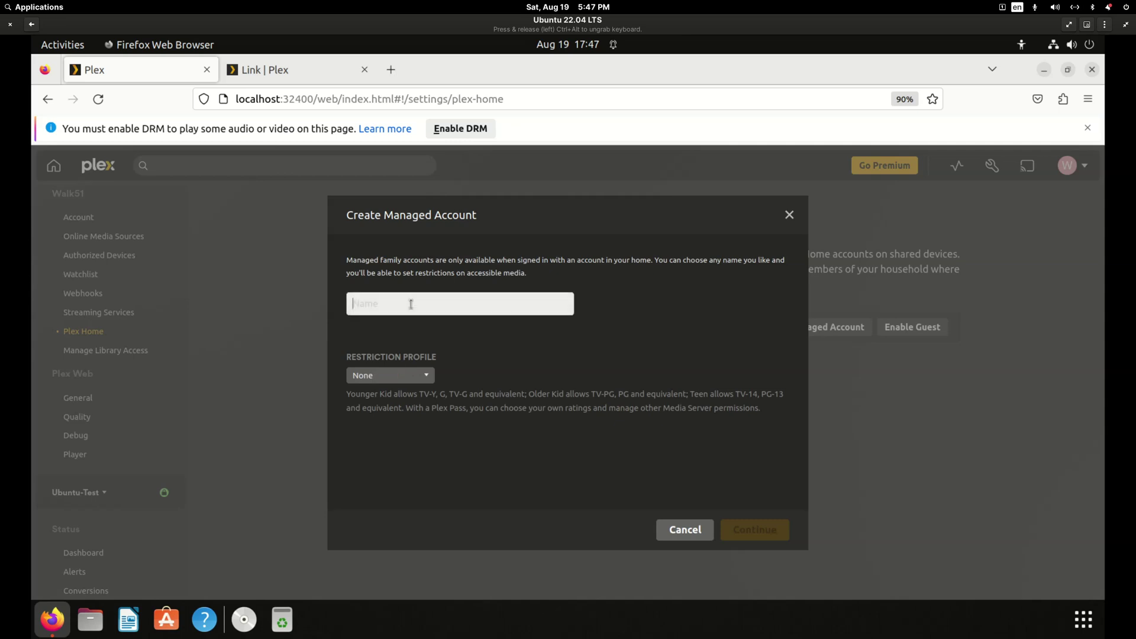
type("S")
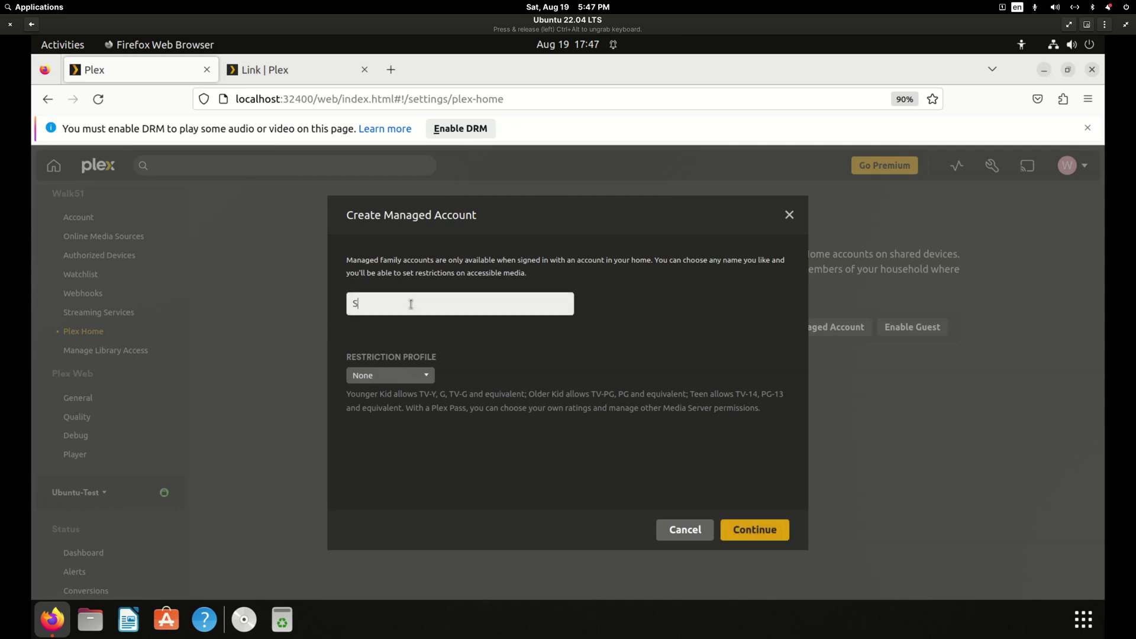
type("pouse")
left_click(768, 533)
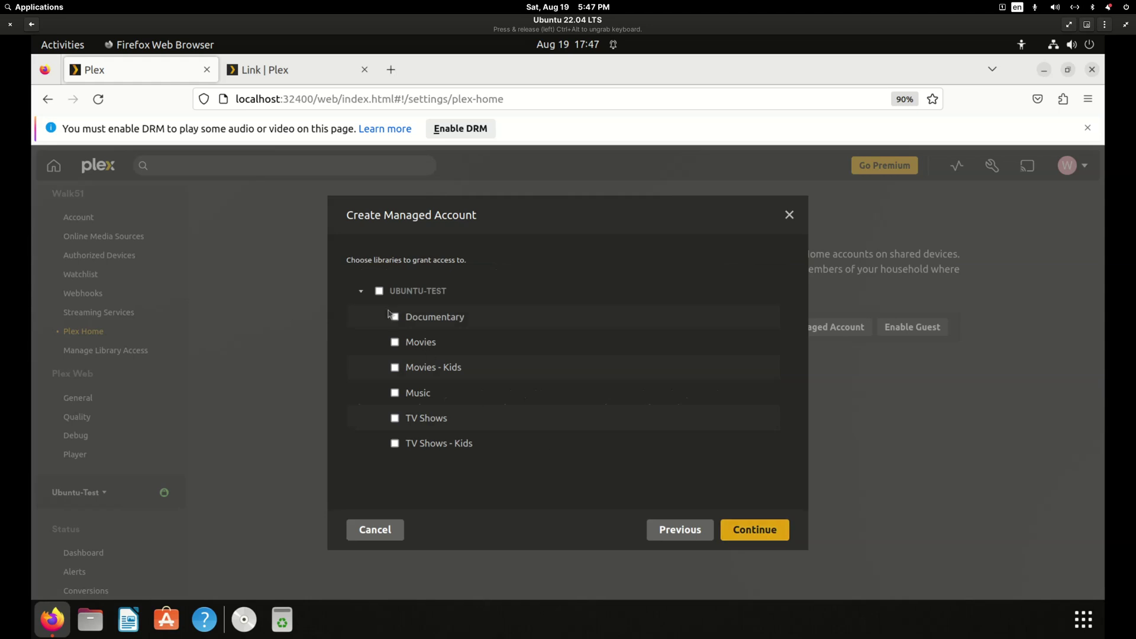
Grant all libraries, disable downloads, add the account and skip the PIN.
left_click(380, 293)
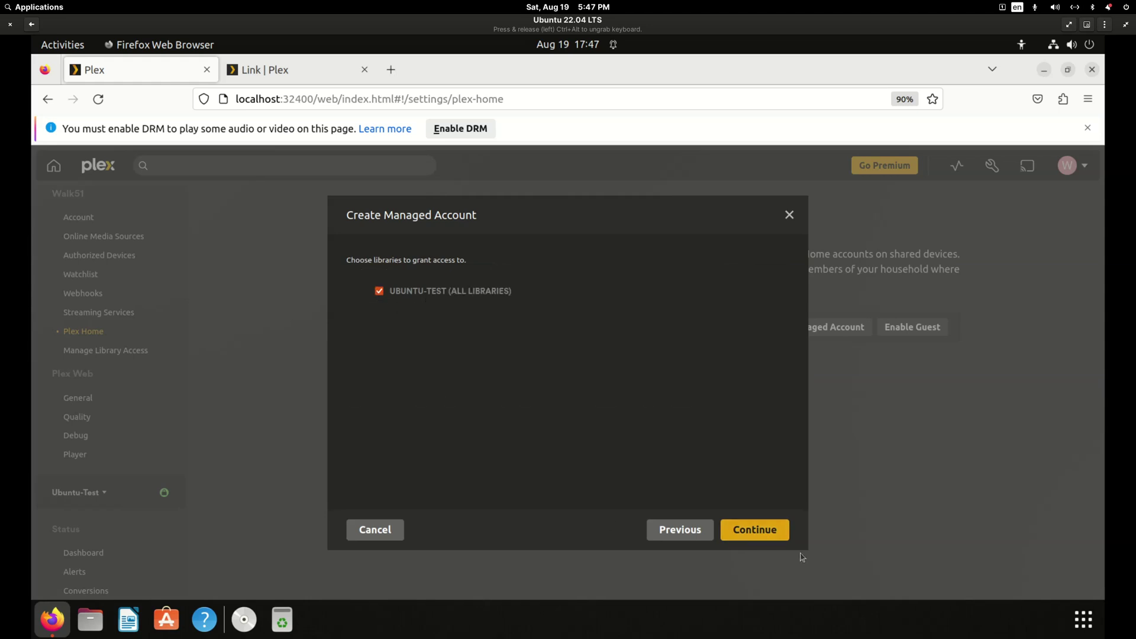
left_click(767, 530)
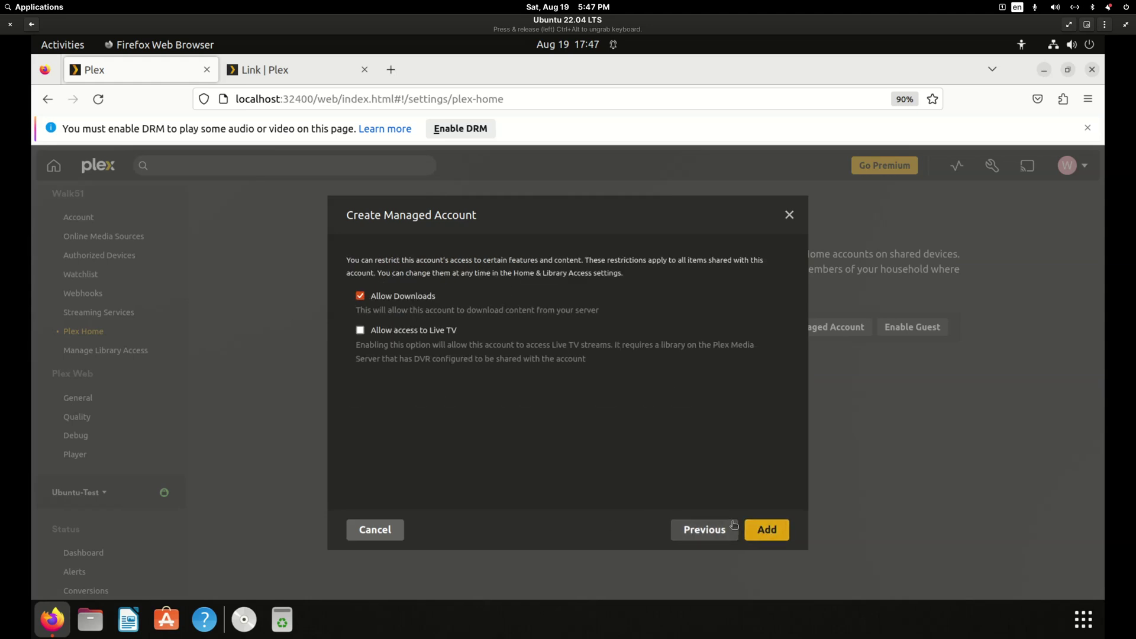
left_click(360, 297)
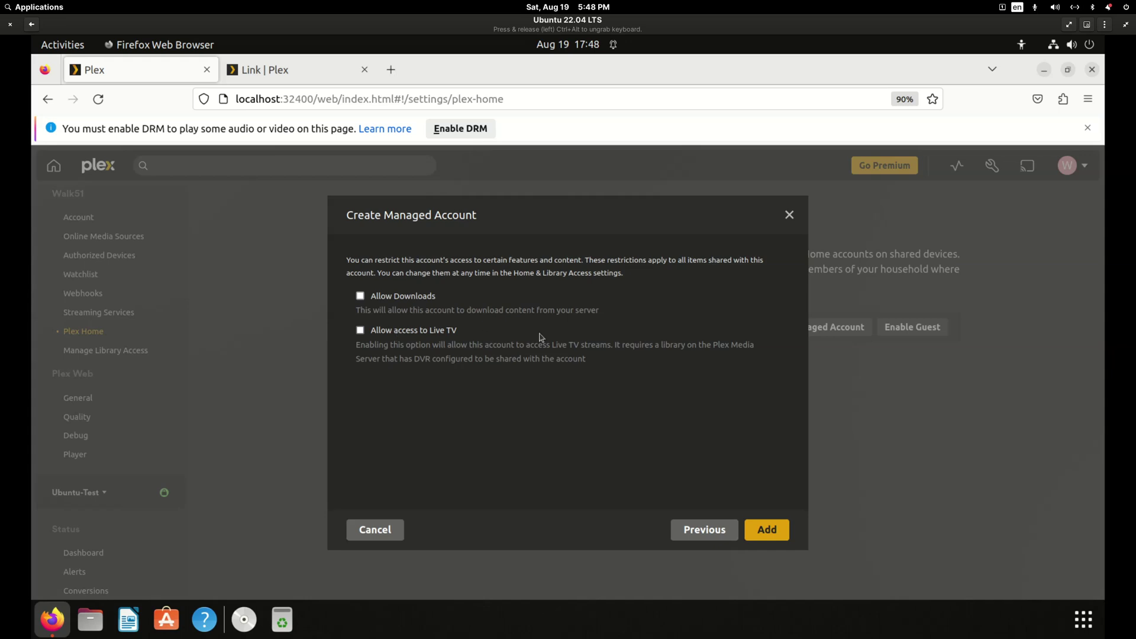
left_click(772, 529)
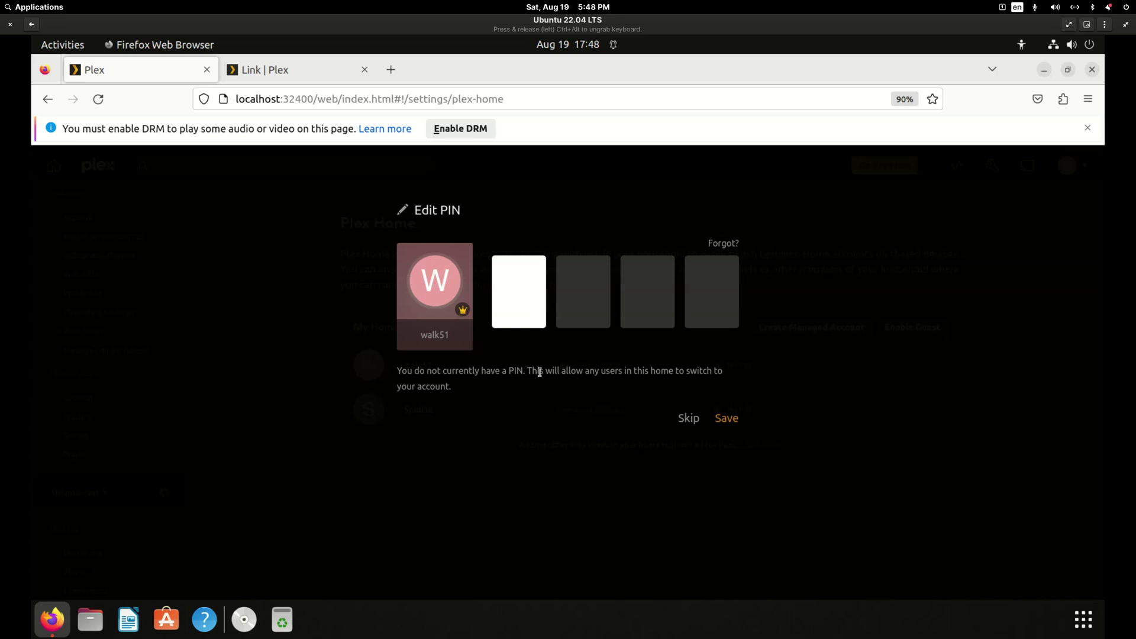
left_click(689, 419)
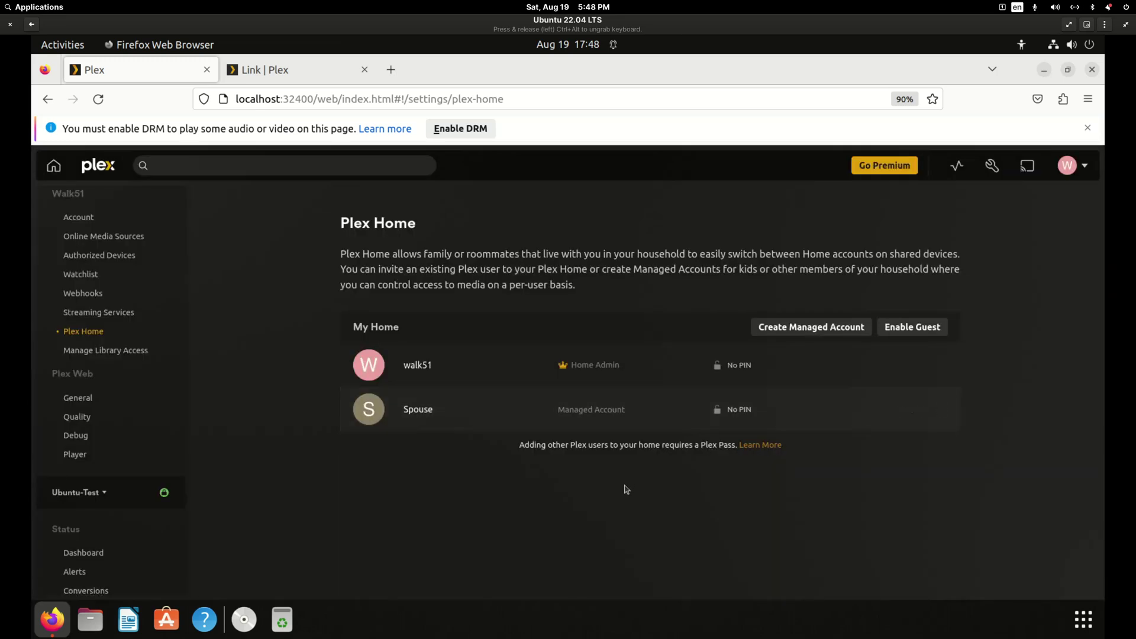
Start a managed account named Kid 12 years old with the Teen restriction profile.
left_click(812, 329)
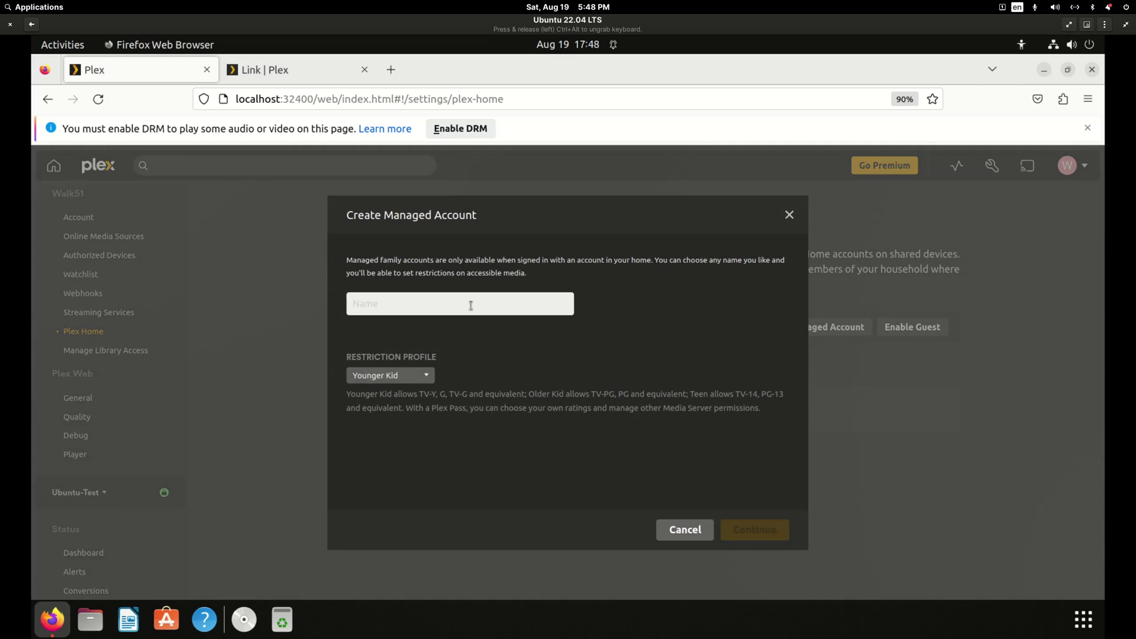
type("Kid 12")
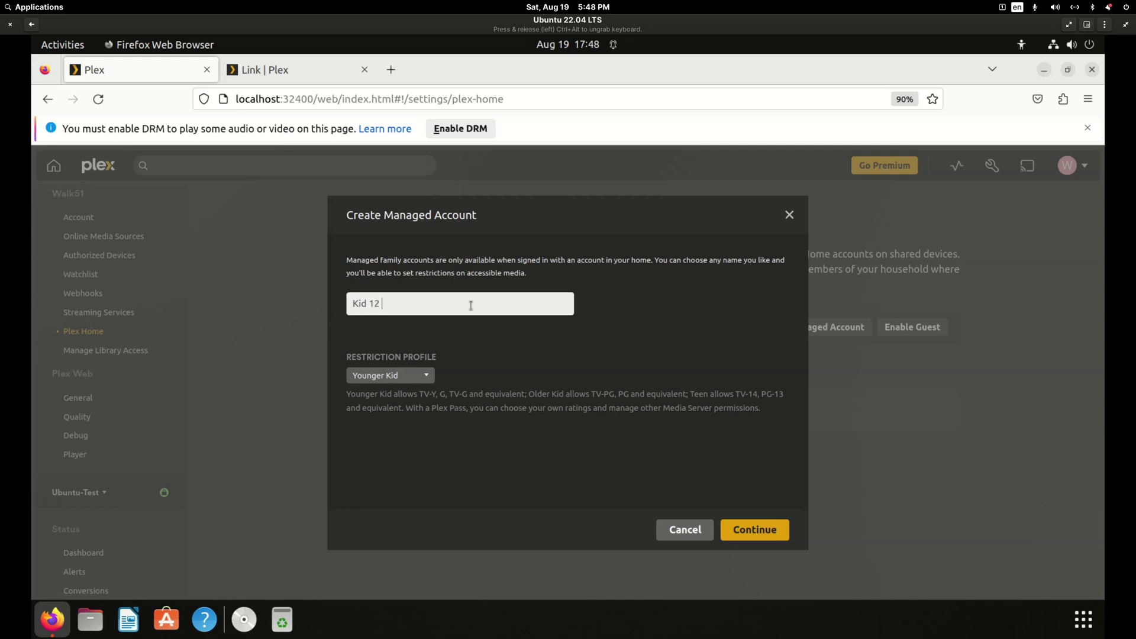
type(" years old")
left_click(427, 376)
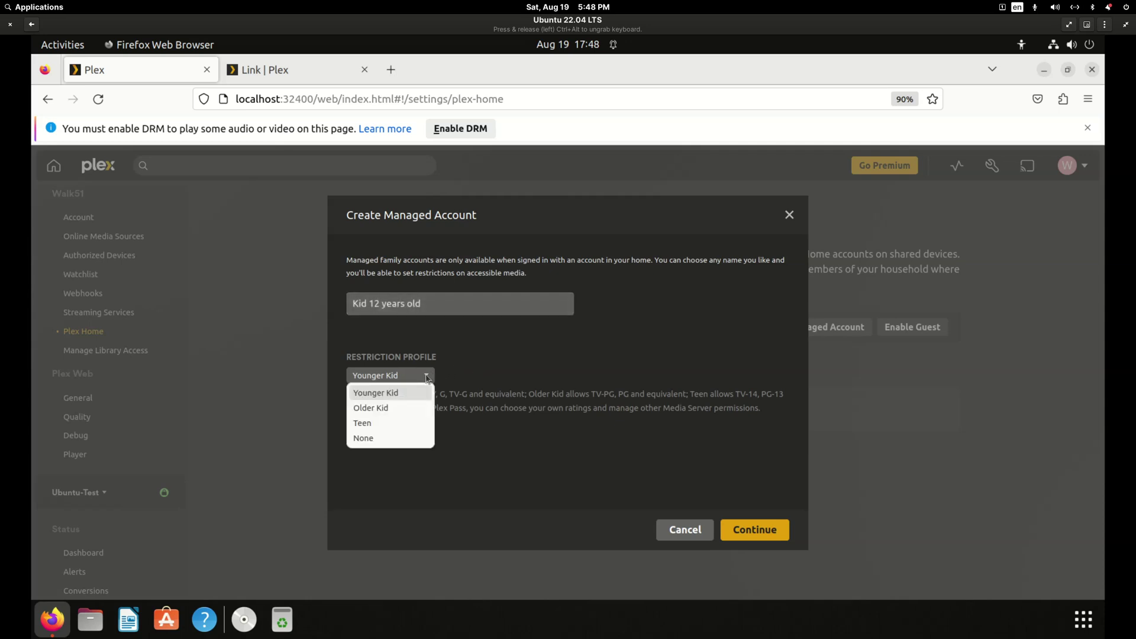
left_click(377, 424)
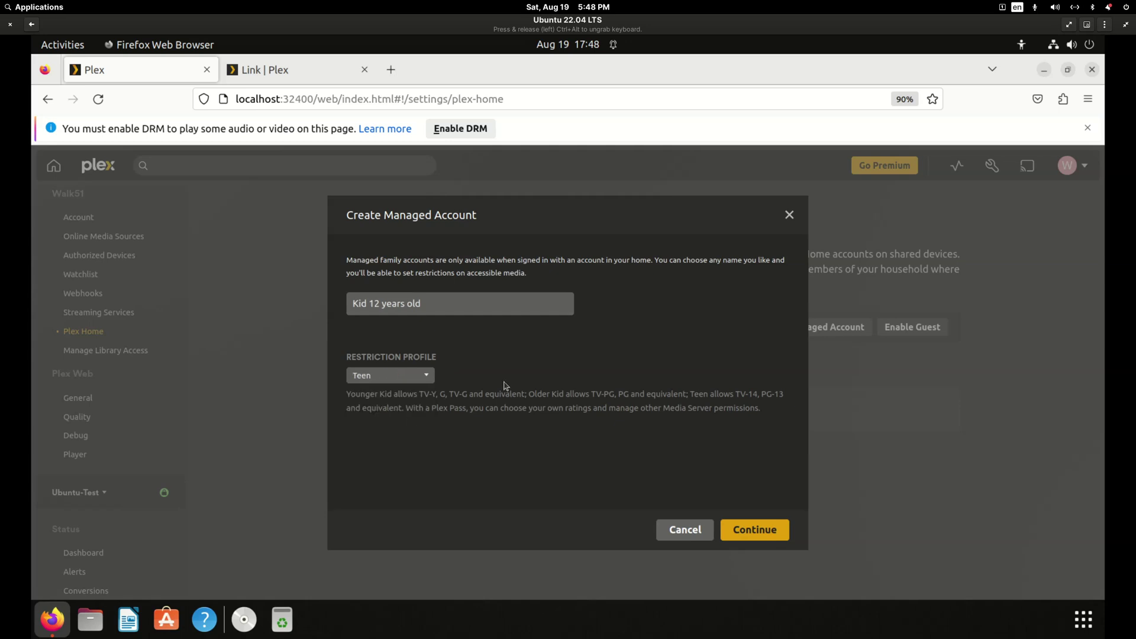
left_click(428, 378)
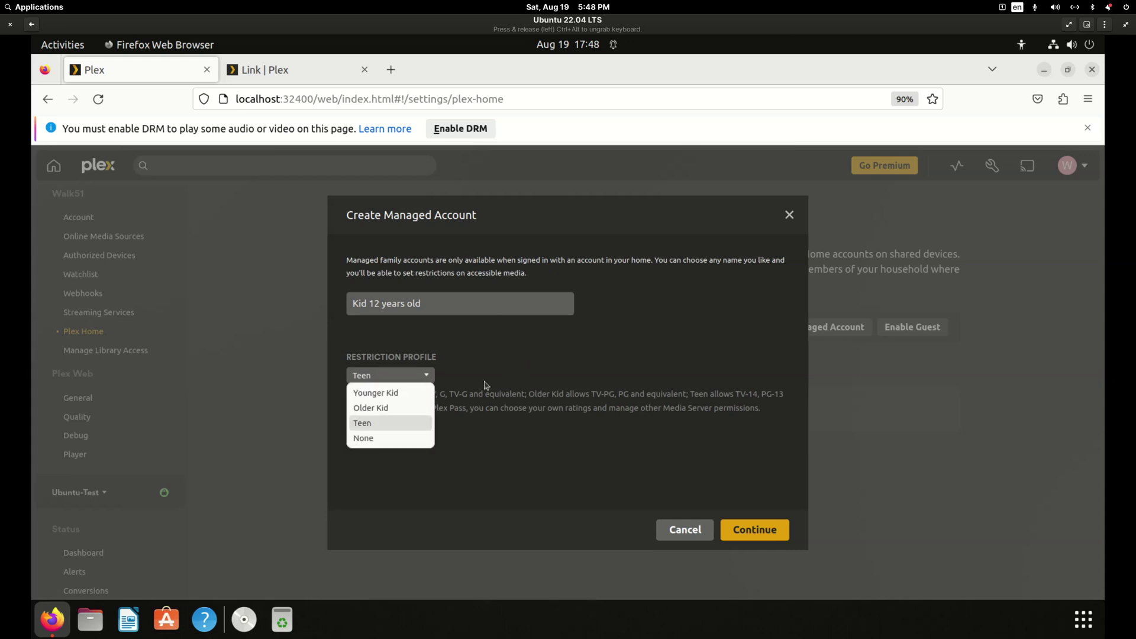
left_click(509, 366)
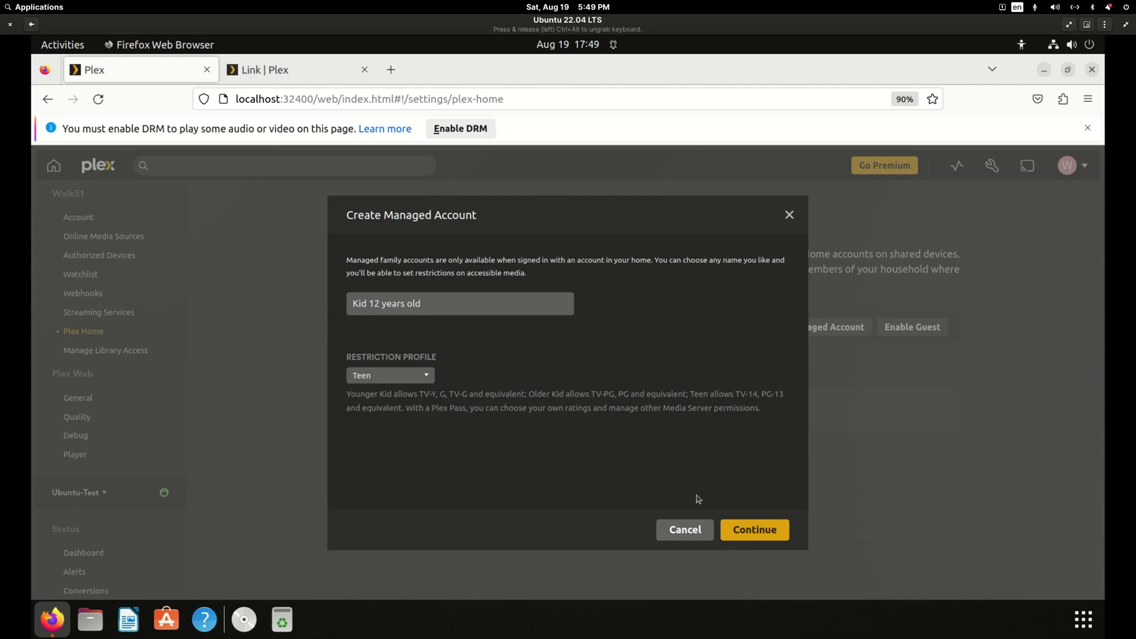
Grant the server's libraries, disable downloads and add the kid account.
left_click(767, 533)
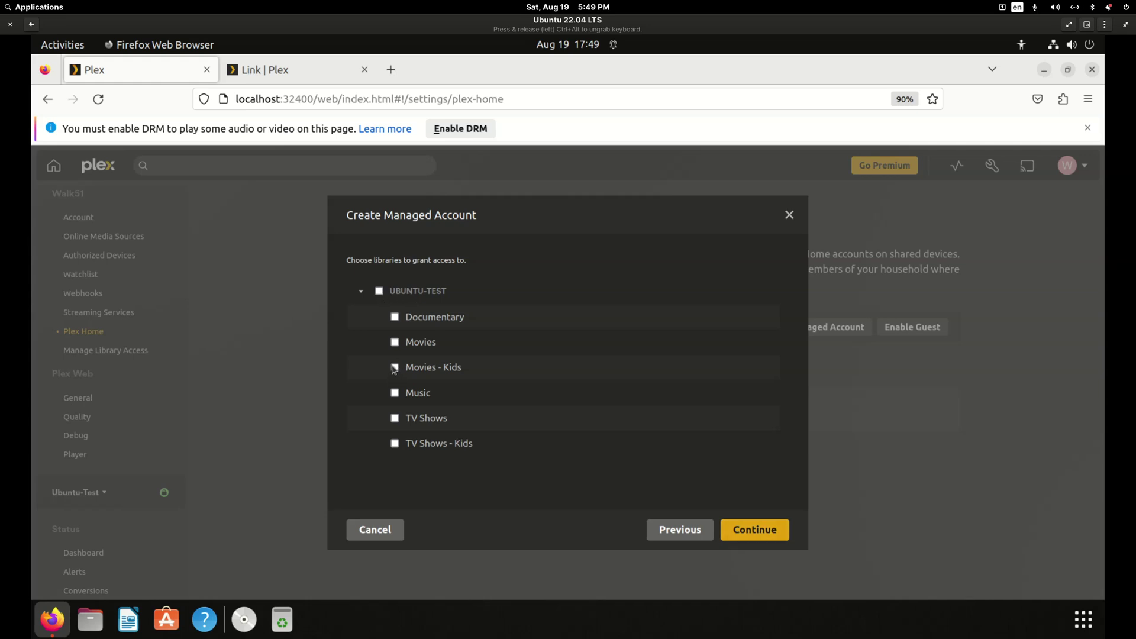
left_click(381, 293)
left_click(767, 532)
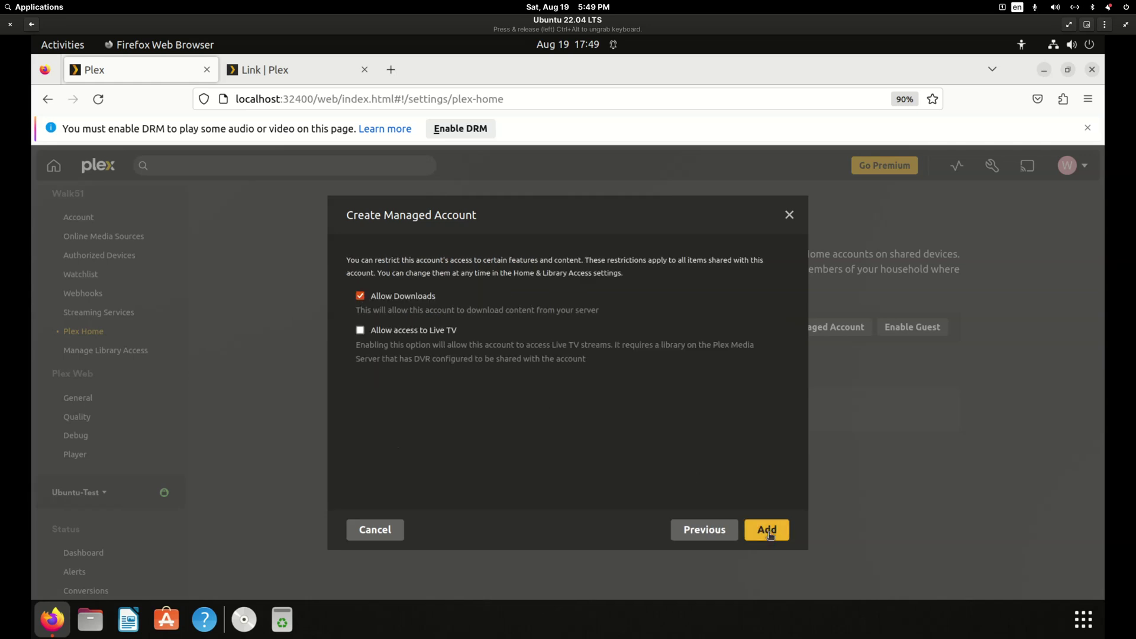
left_click(360, 296)
left_click(778, 523)
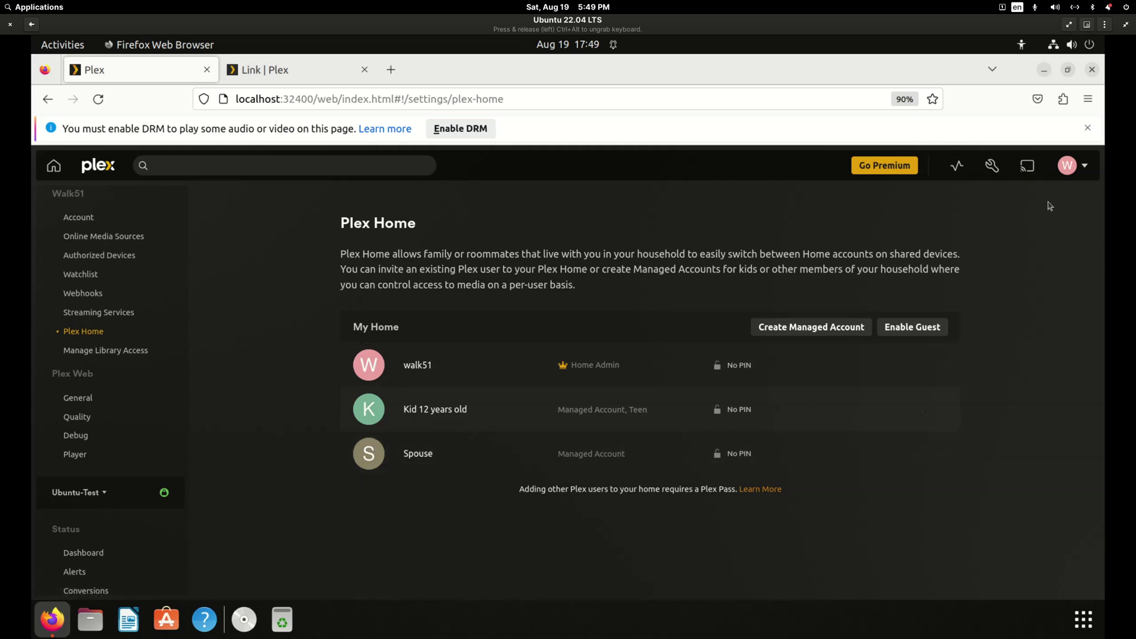
Switch user to Spouse and finish its first-time setup.
left_click(1069, 171)
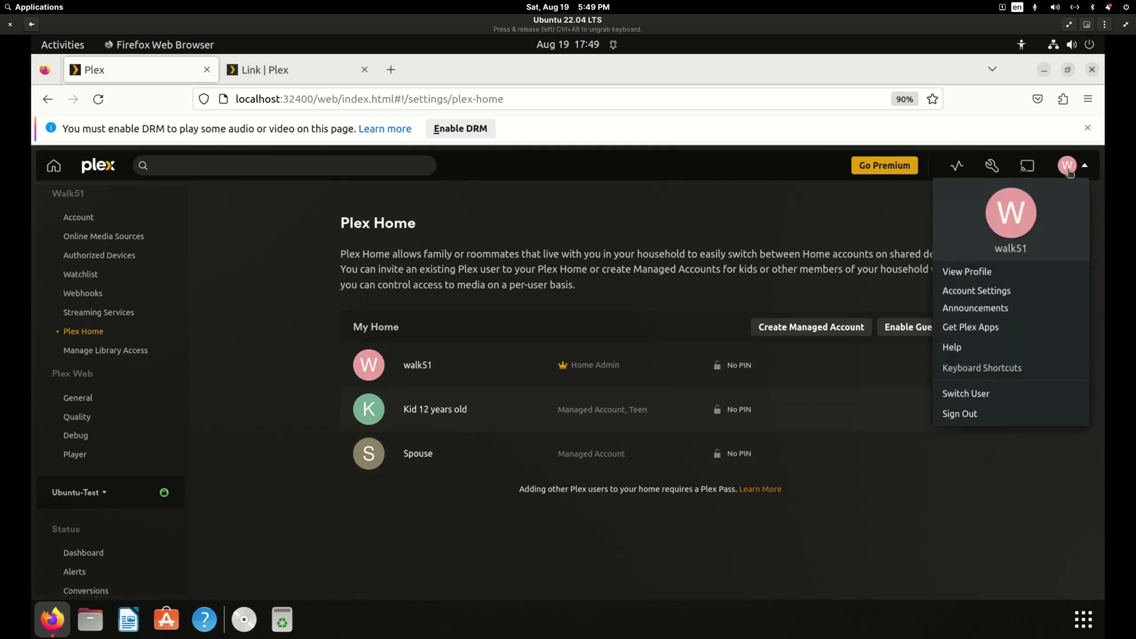
left_click(965, 394)
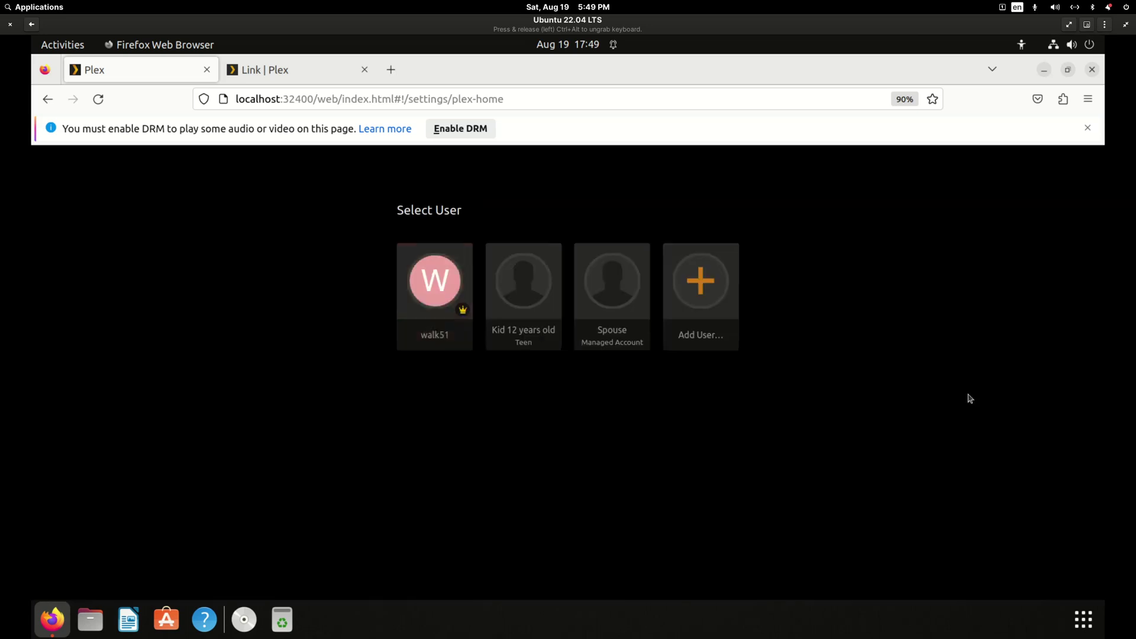
left_click(620, 297)
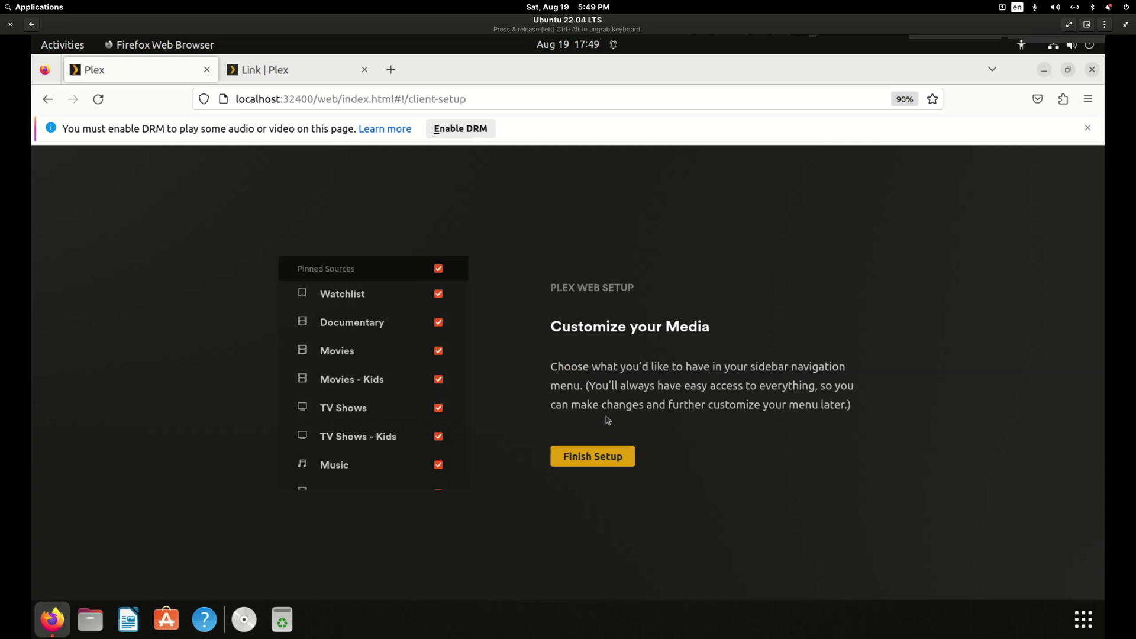
left_click(603, 461)
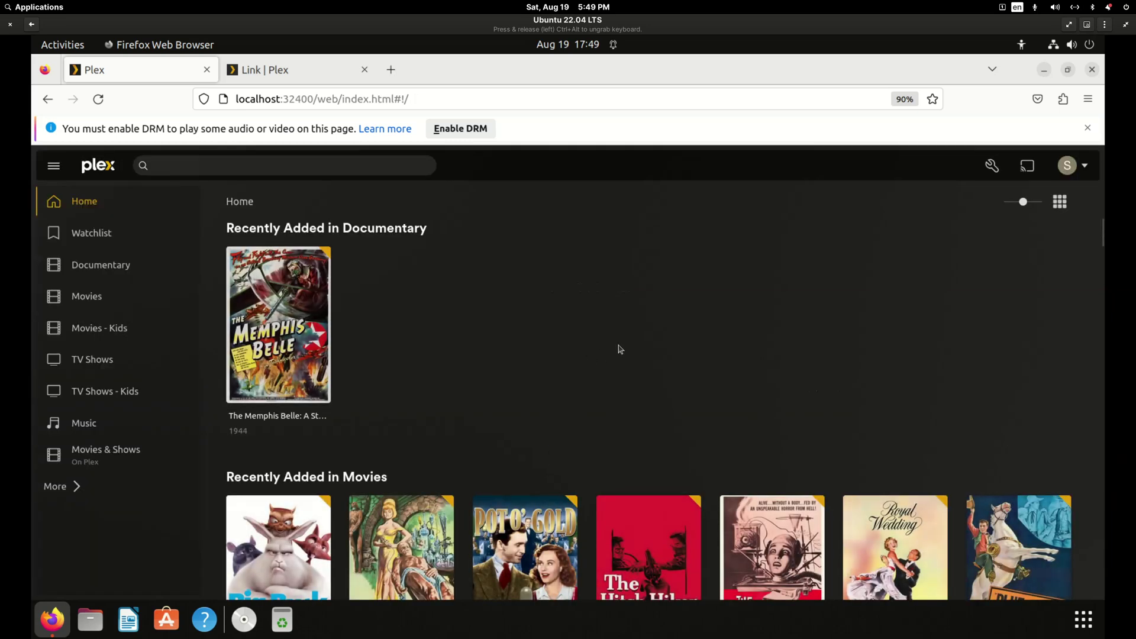
As Spouse, browse Movies, Documentary, TV Shows and TV Shows - Kids.
left_click(1071, 172)
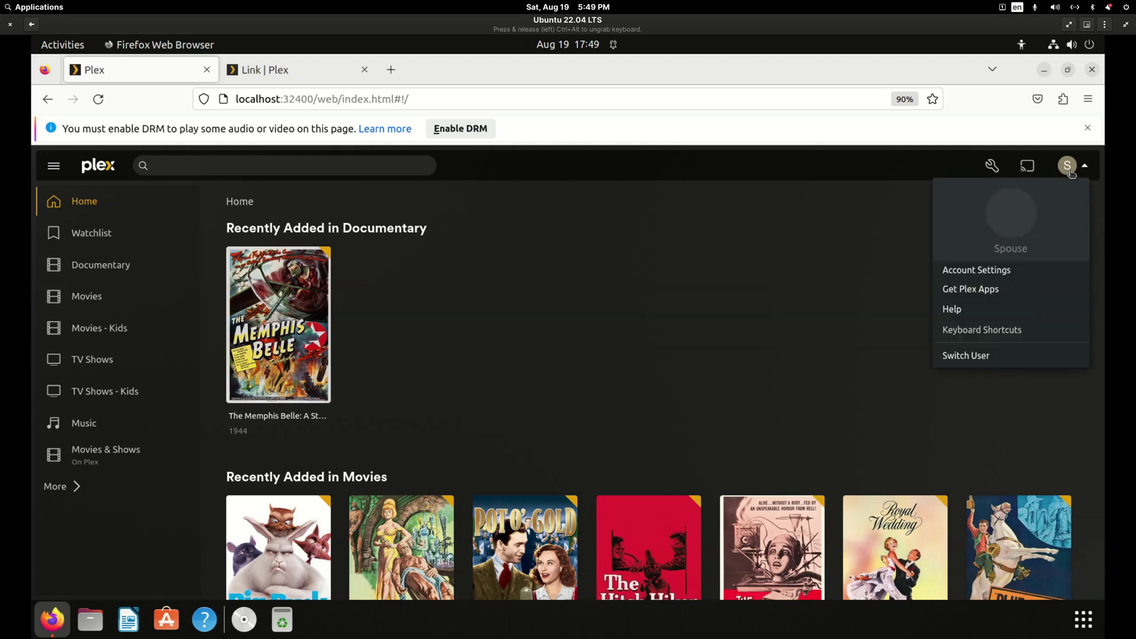
left_click(740, 303)
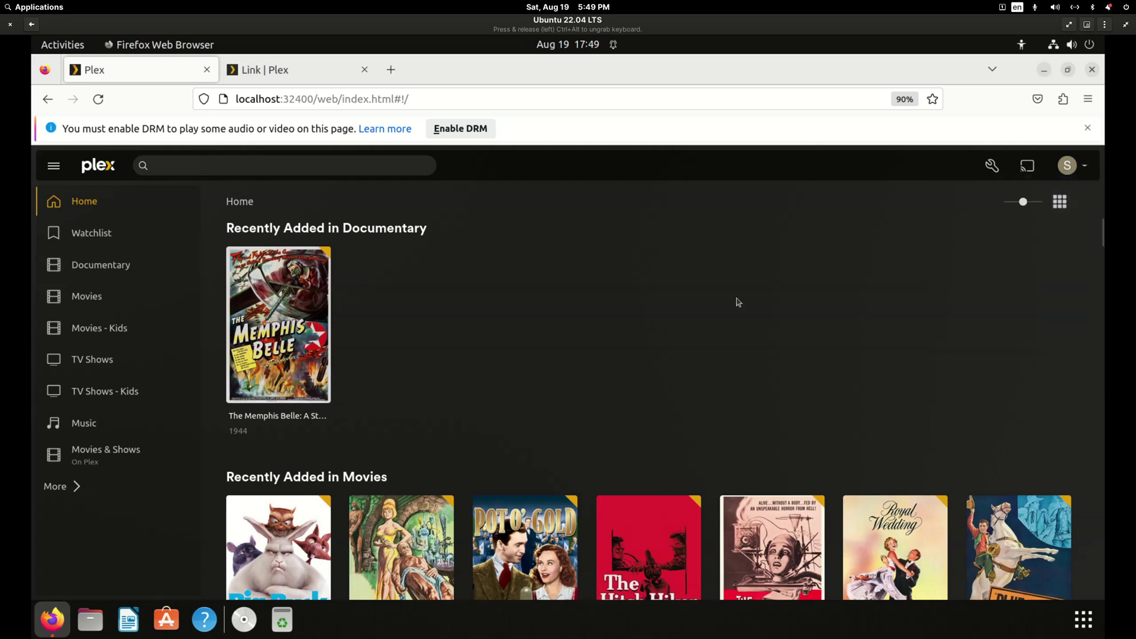
left_click(82, 299)
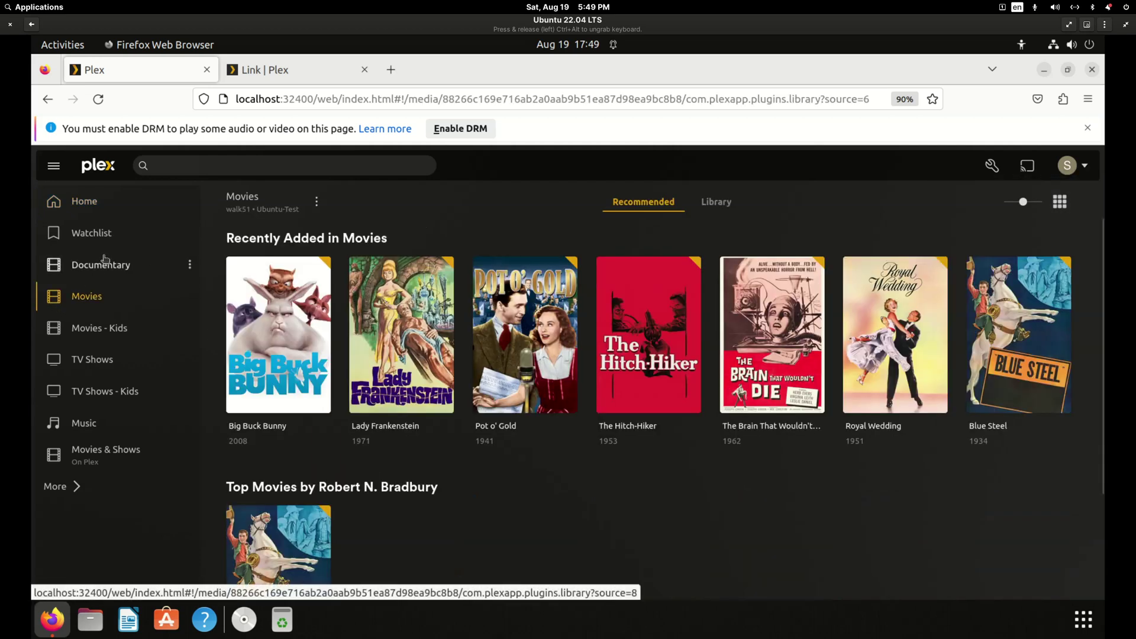
left_click(98, 265)
left_click(98, 359)
left_click(109, 391)
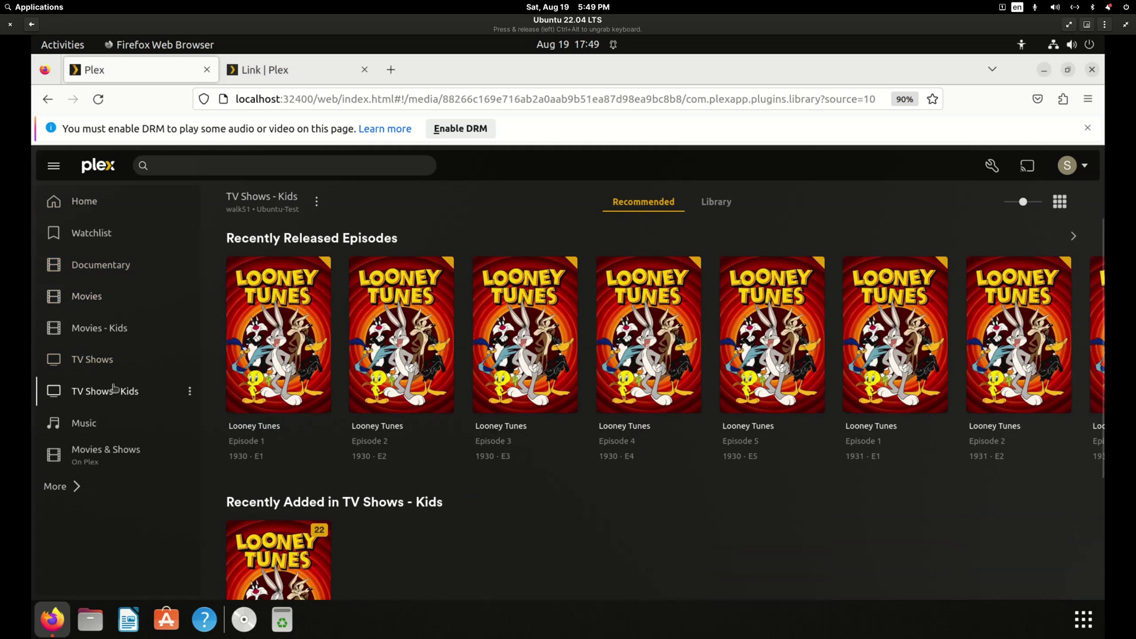
Switch user to Kid 12 years old and finish its first-time setup.
left_click(1073, 168)
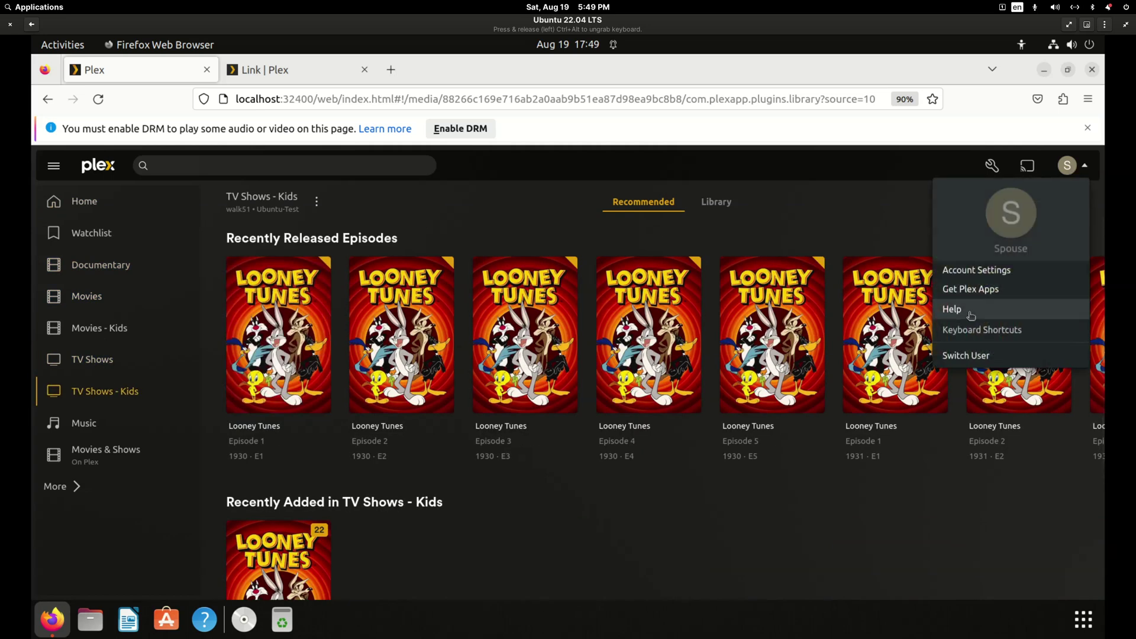
left_click(971, 356)
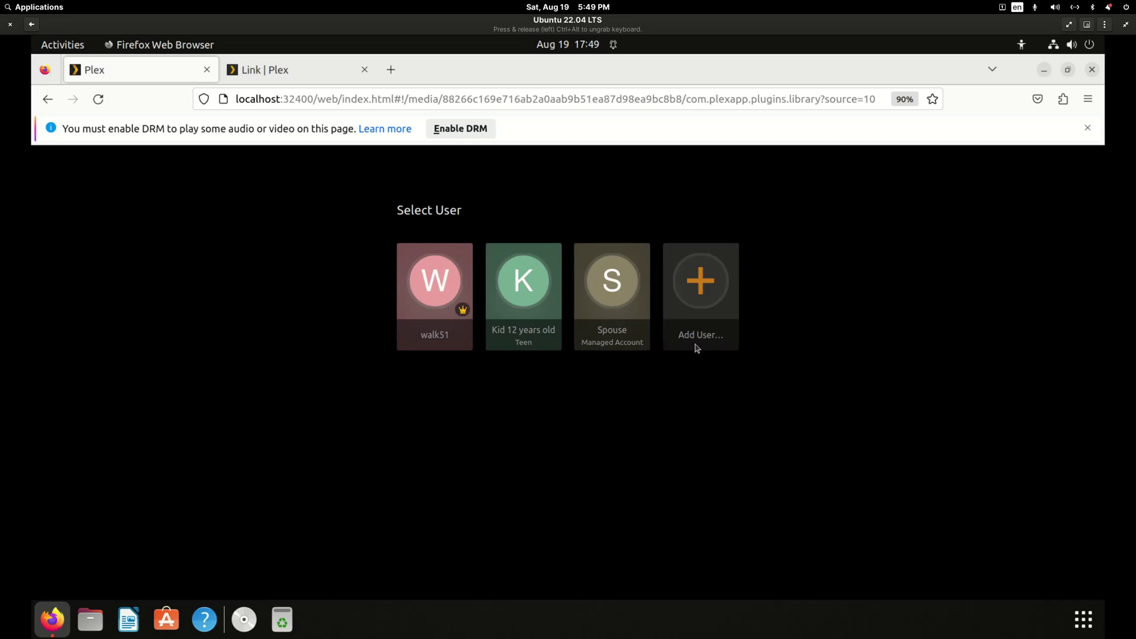
left_click(524, 289)
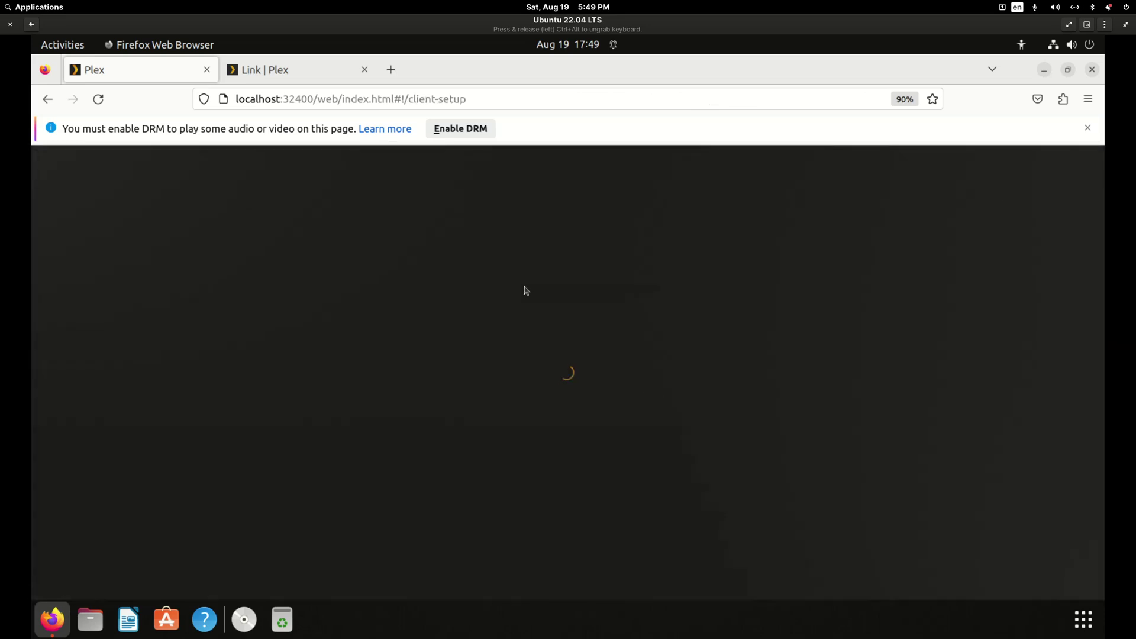
left_click(612, 455)
As the kid, click through Movies, Documentary, Movies - Kids, TV Shows, TV Shows - Kids and Music.
left_click(101, 299)
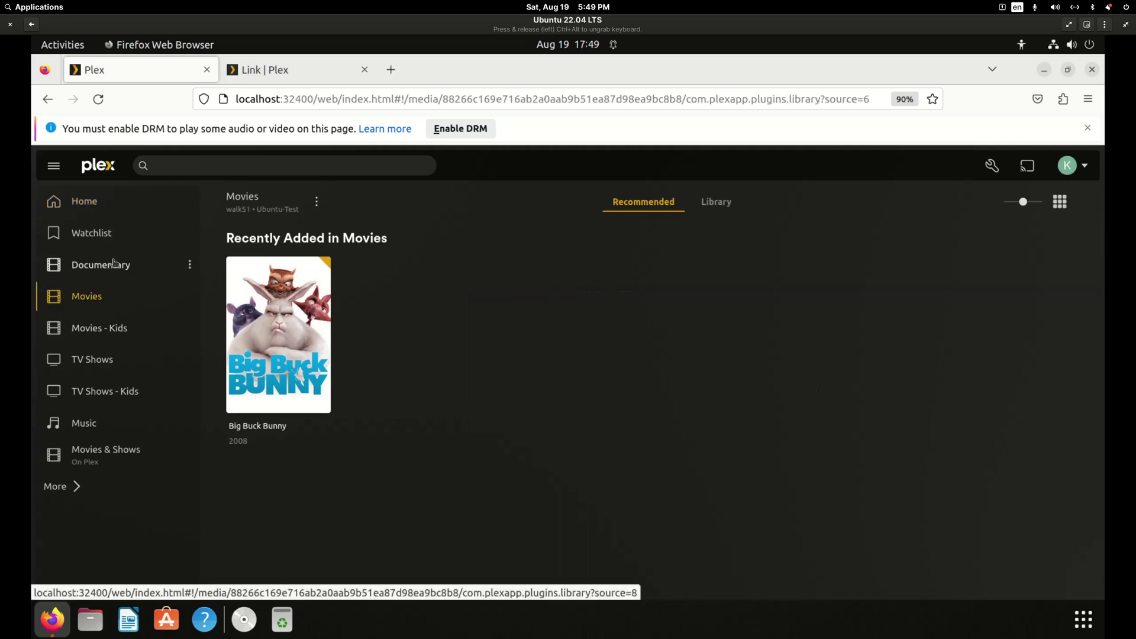
left_click(118, 263)
left_click(104, 335)
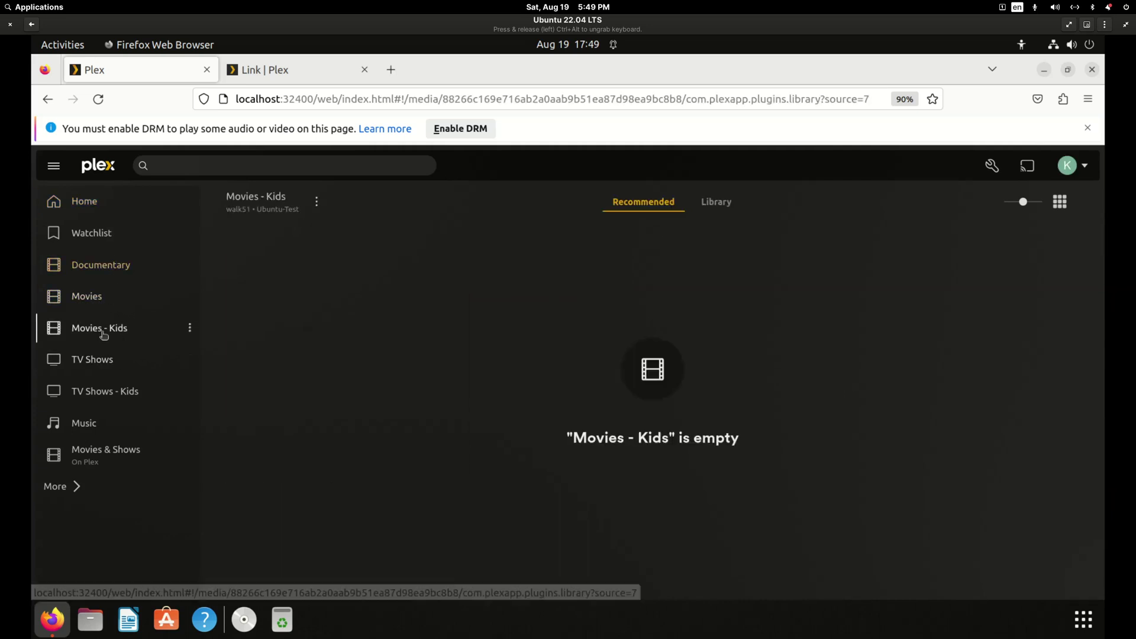
left_click(98, 271)
left_click(93, 298)
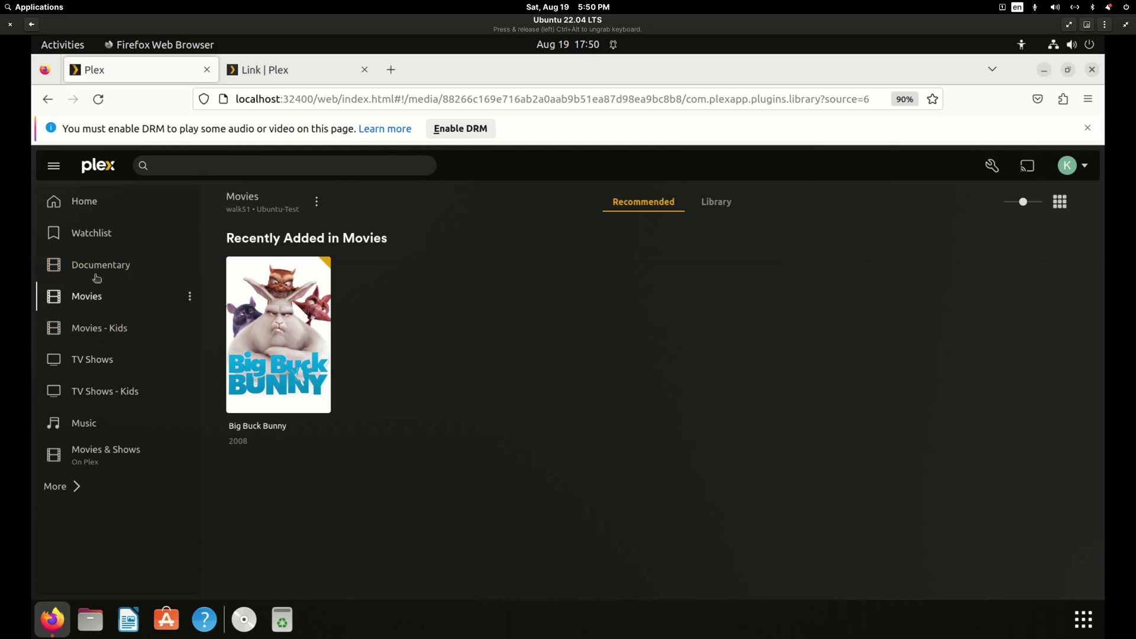
left_click(95, 272)
left_click(98, 303)
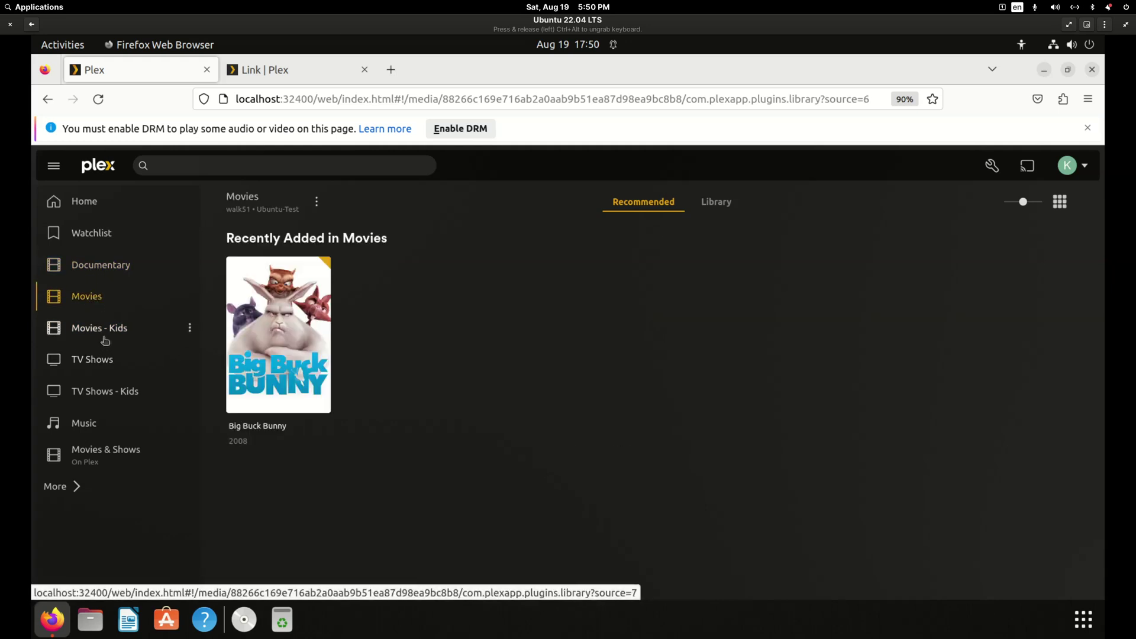
left_click(104, 338)
left_click(104, 362)
left_click(109, 396)
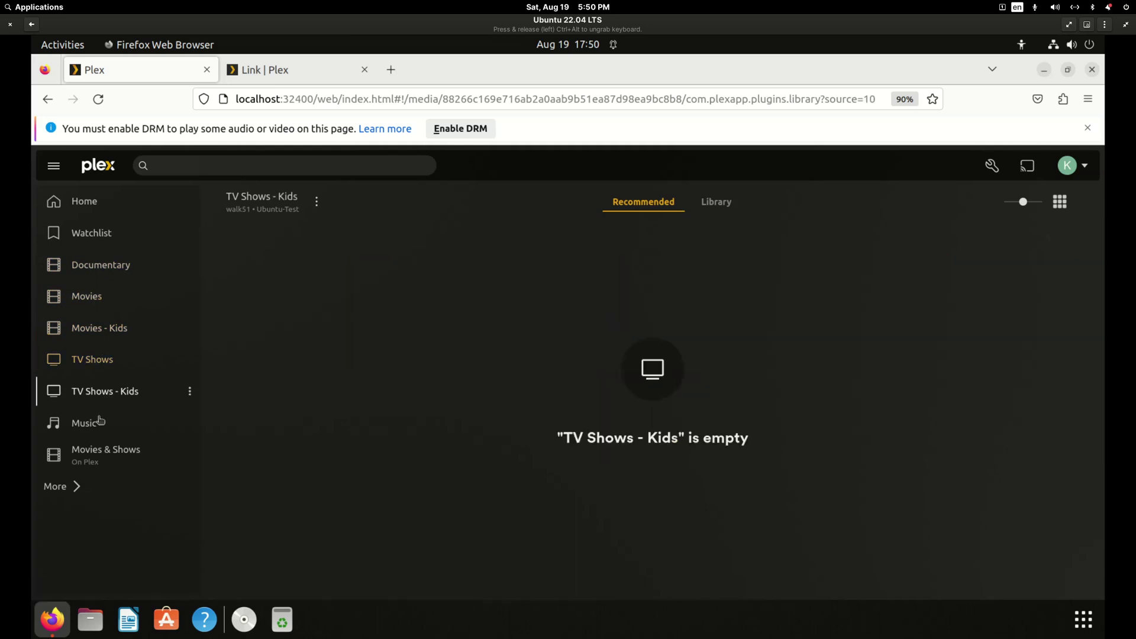
left_click(96, 423)
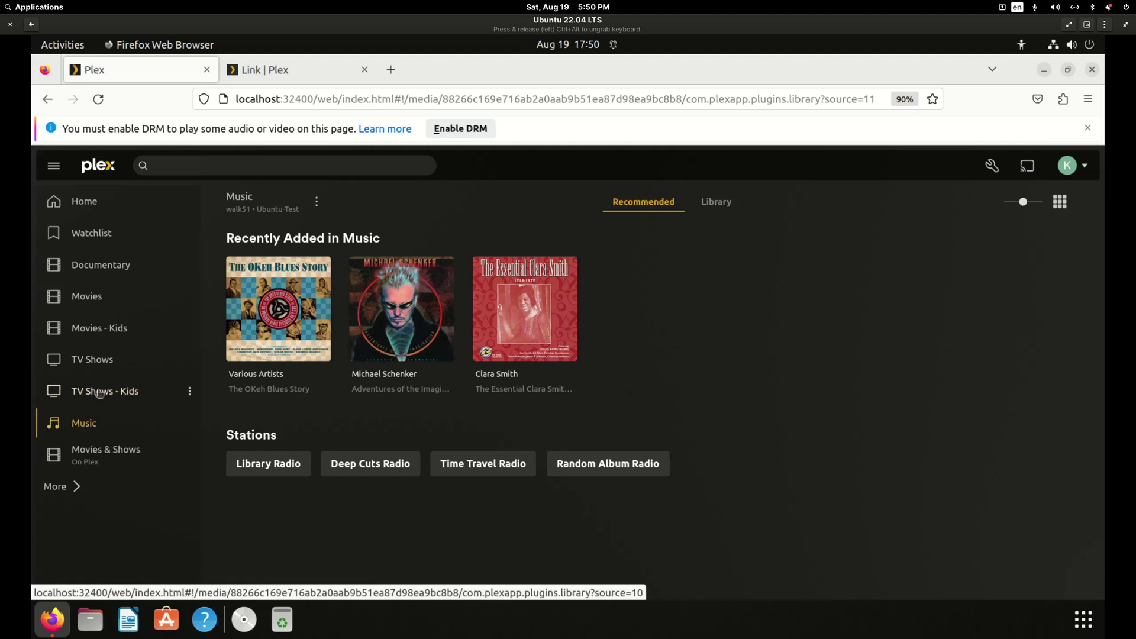
Revisit the kid's TV Shows (full grid), Movies - Kids and TV Shows - Kids, ending on empty Documentary.
left_click(96, 391)
left_click(107, 362)
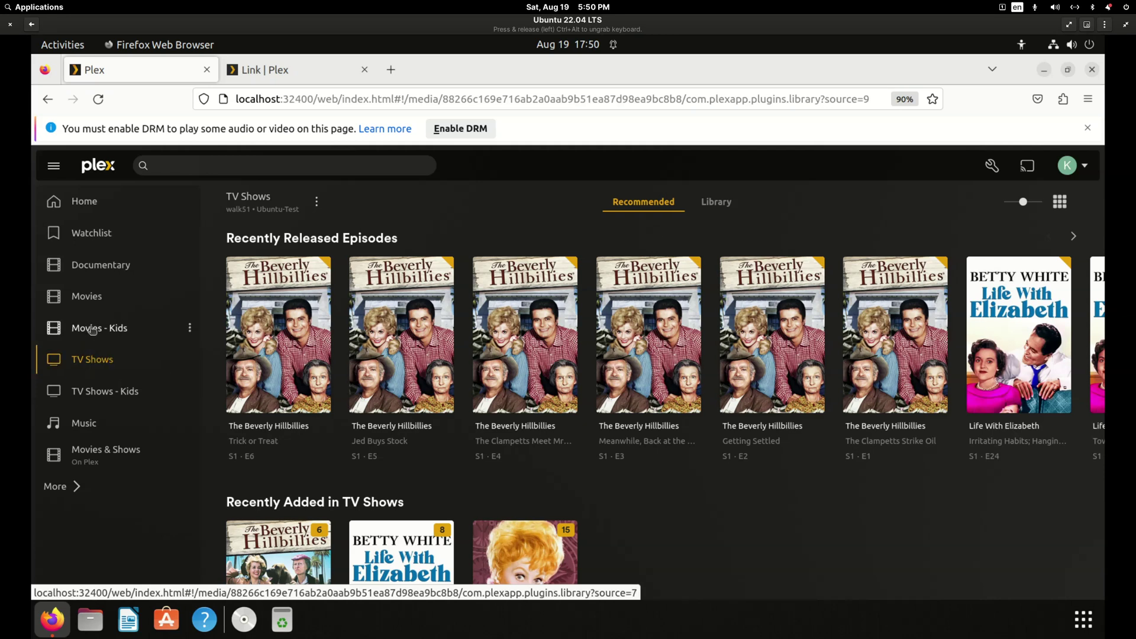
left_click(92, 331)
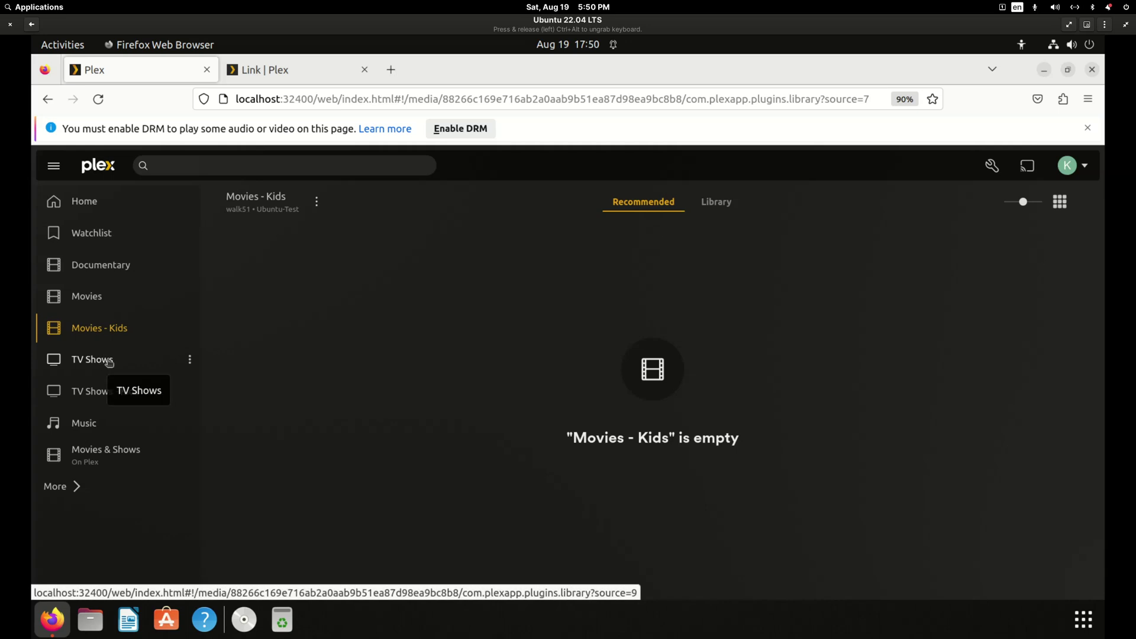
left_click(109, 363)
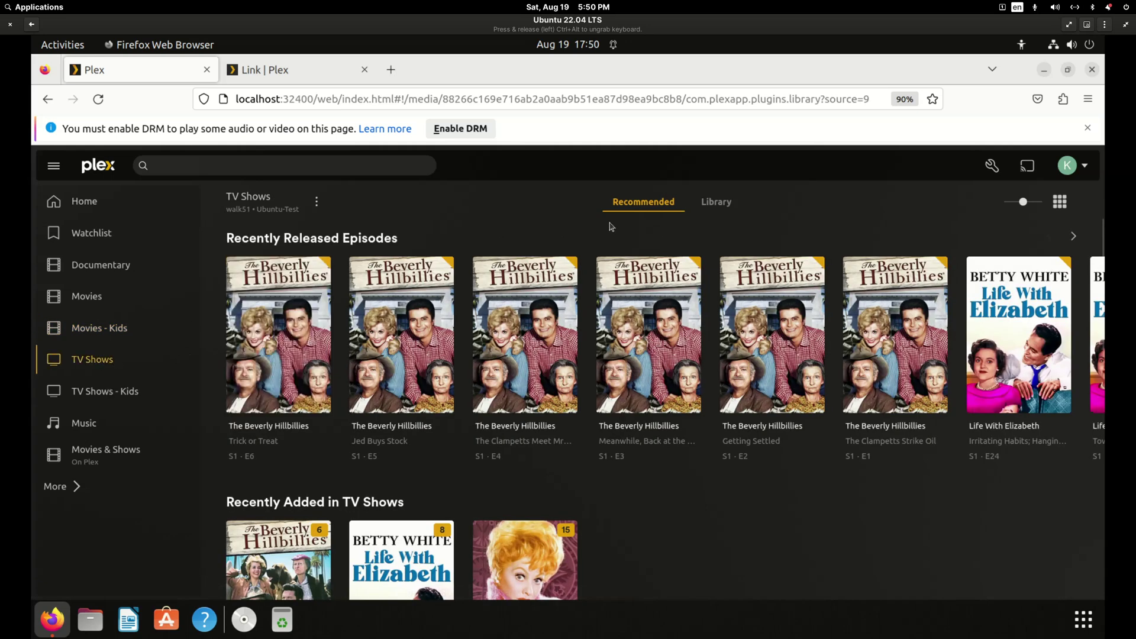
left_click(726, 203)
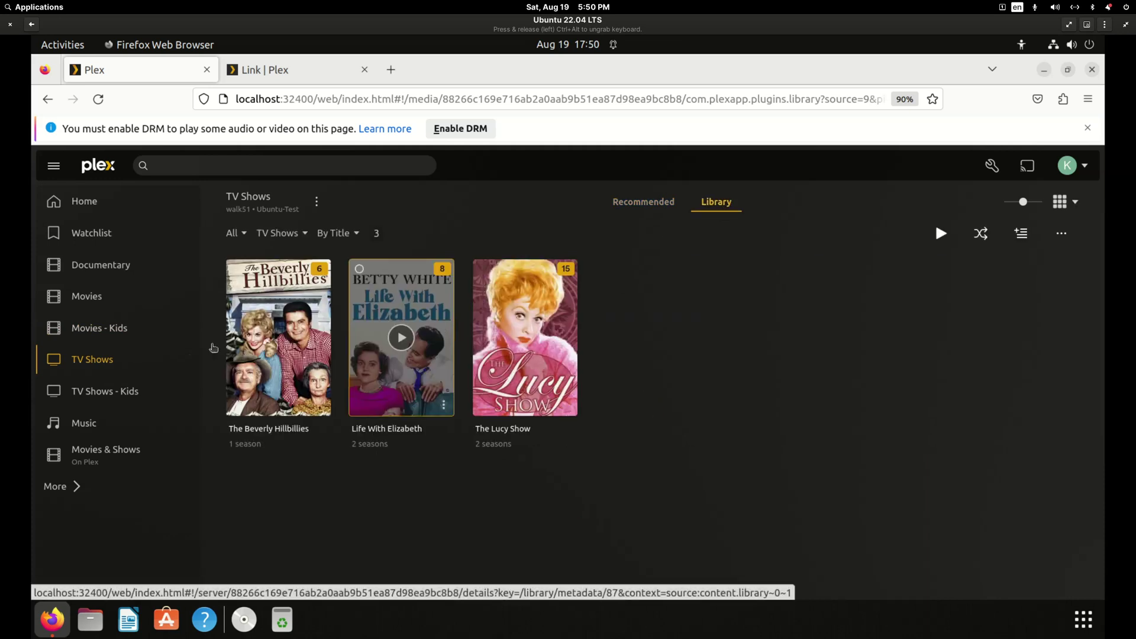
left_click(114, 395)
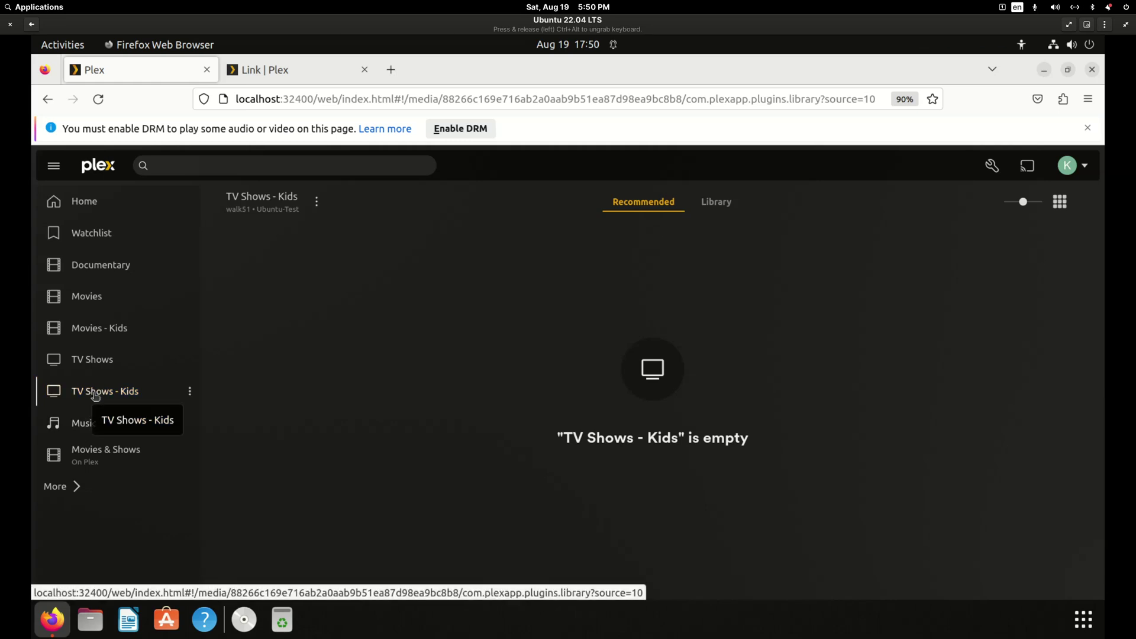
left_click(105, 361)
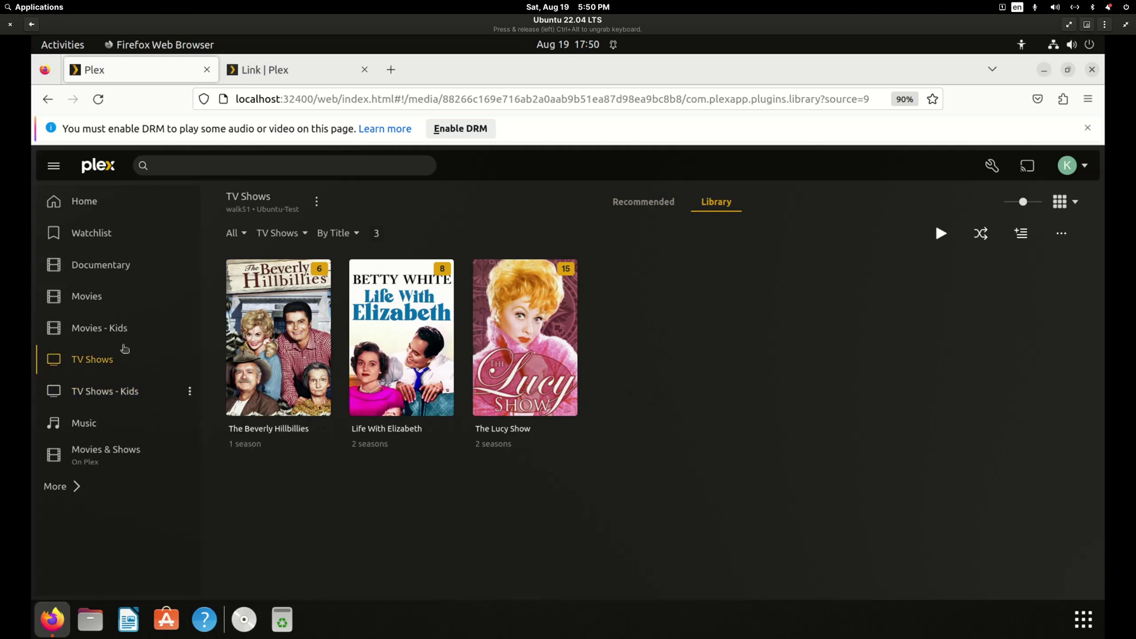
left_click(118, 332)
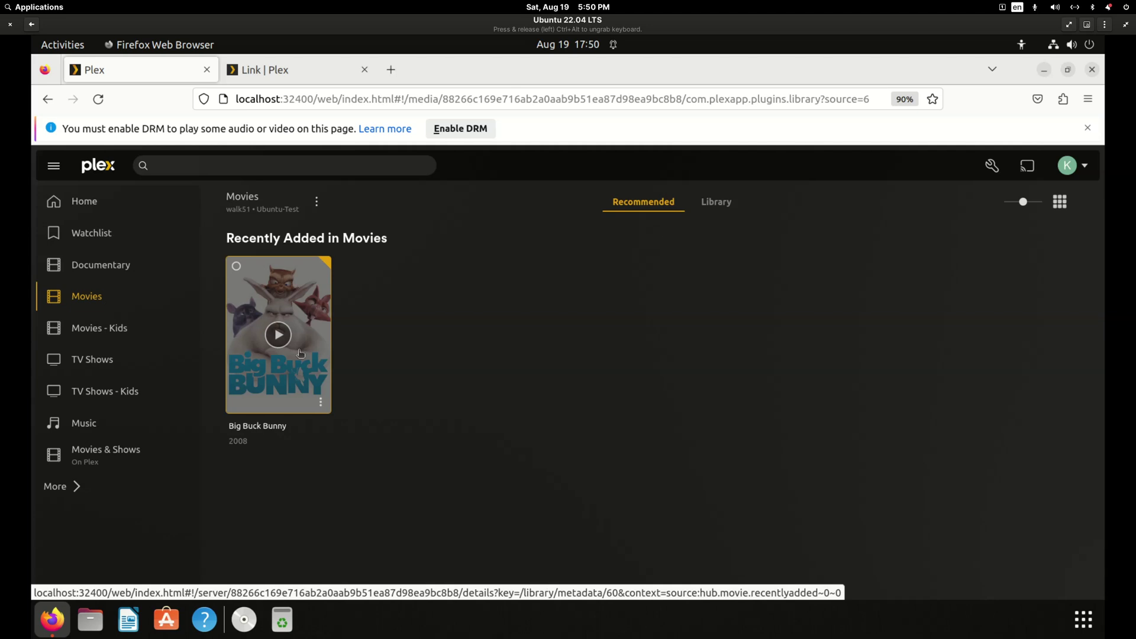
left_click(108, 266)
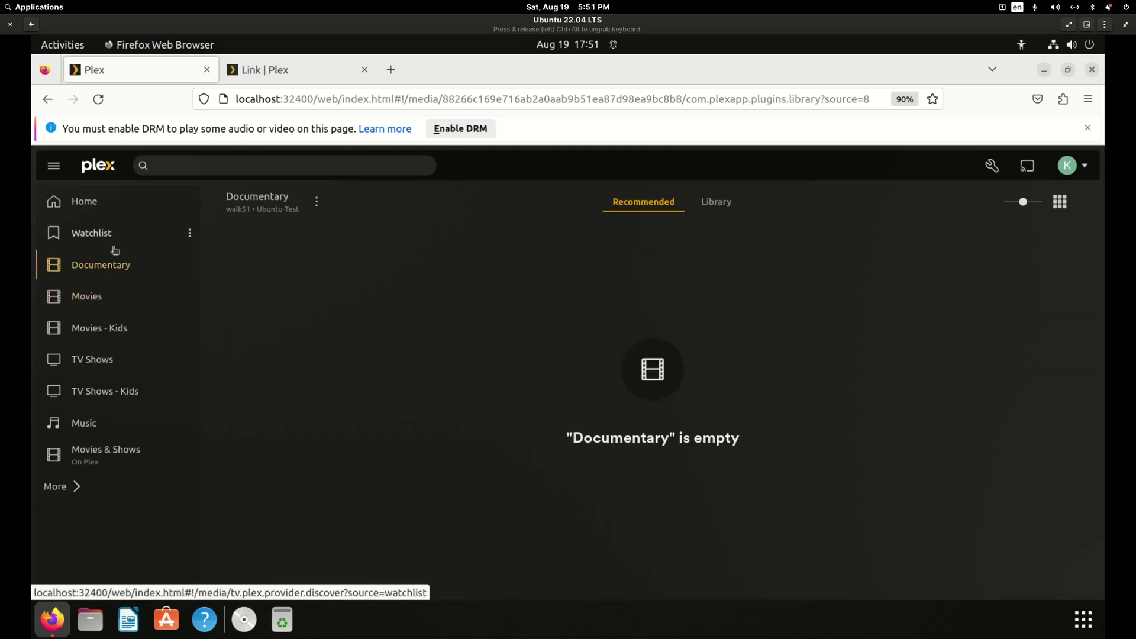
Switch back to the admin account.
left_click(1076, 168)
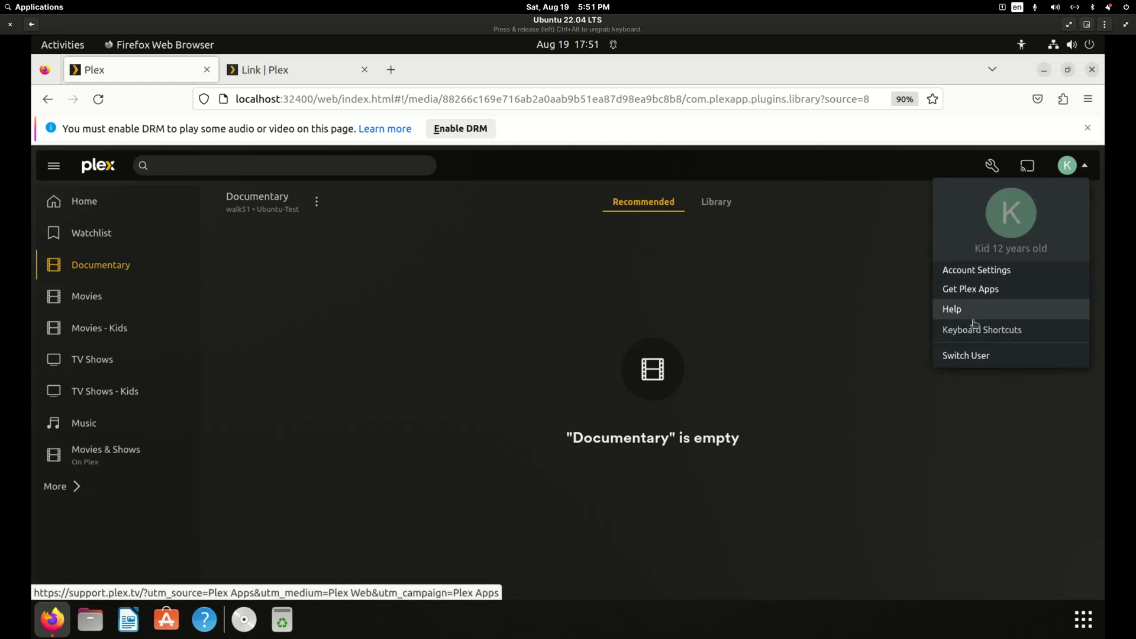
left_click(965, 355)
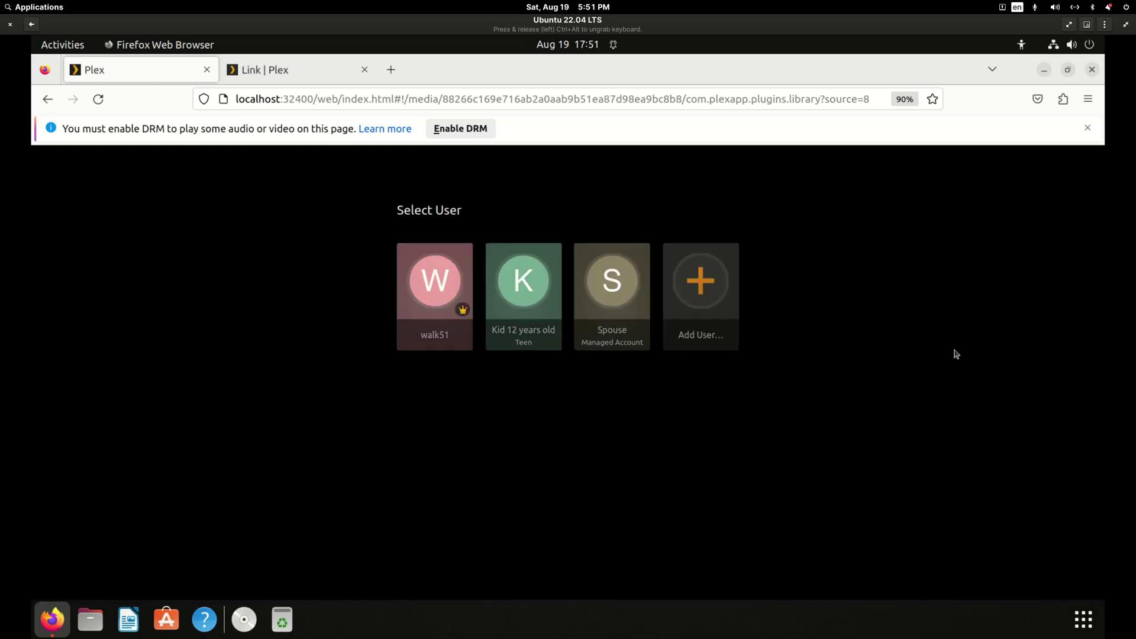
left_click(444, 294)
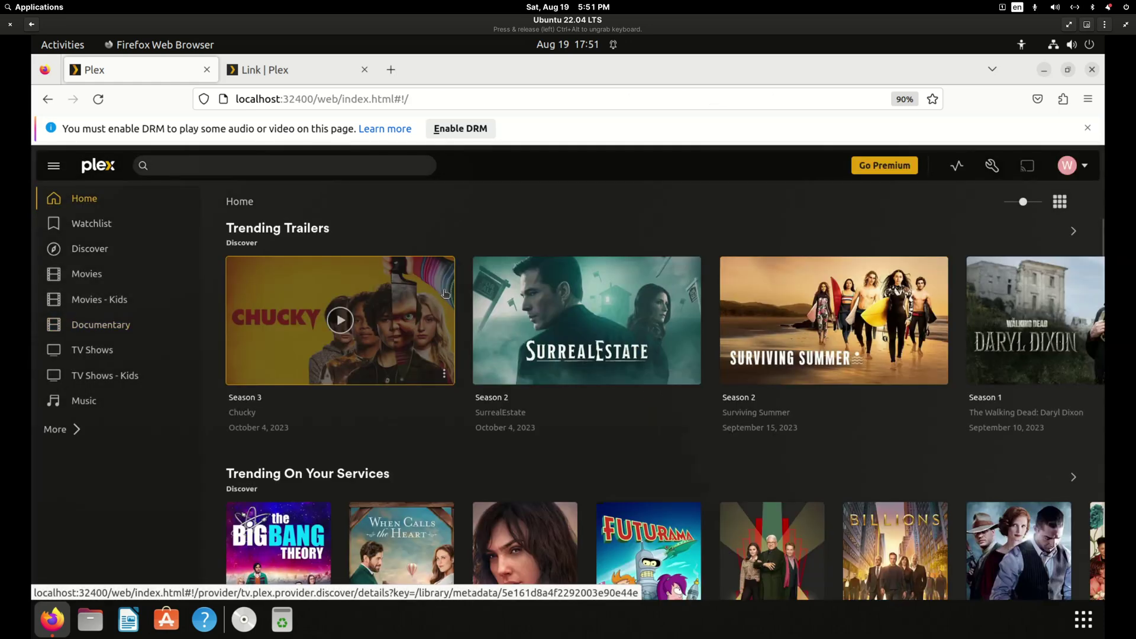
In Plex Home settings, change Kid 12 years old's restriction profile from Teen to None.
left_click(992, 166)
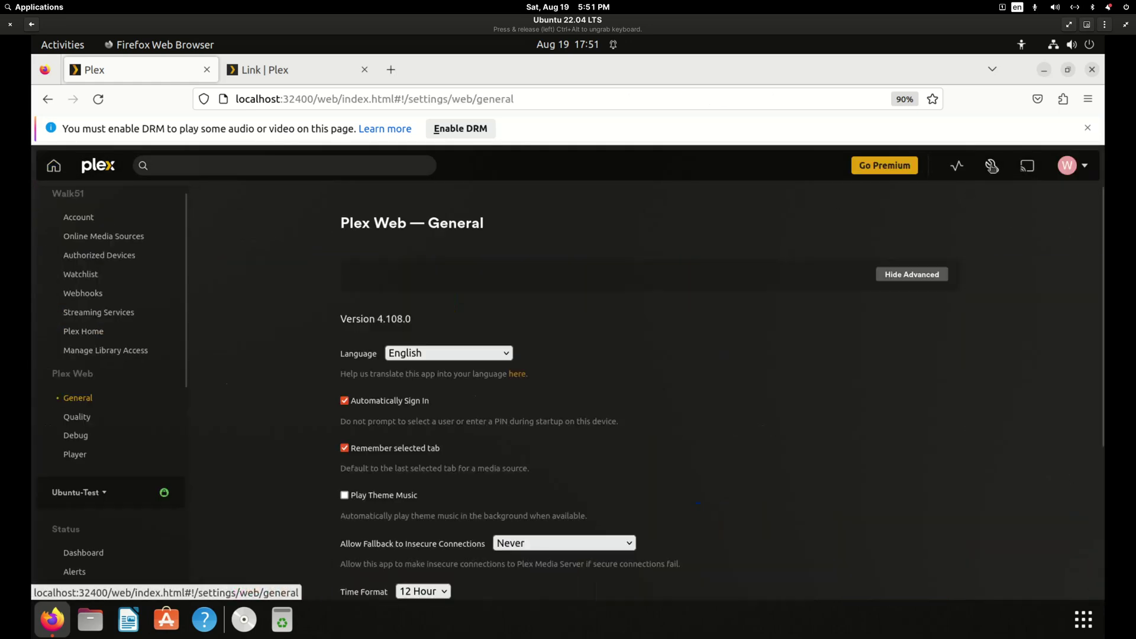
left_click(84, 331)
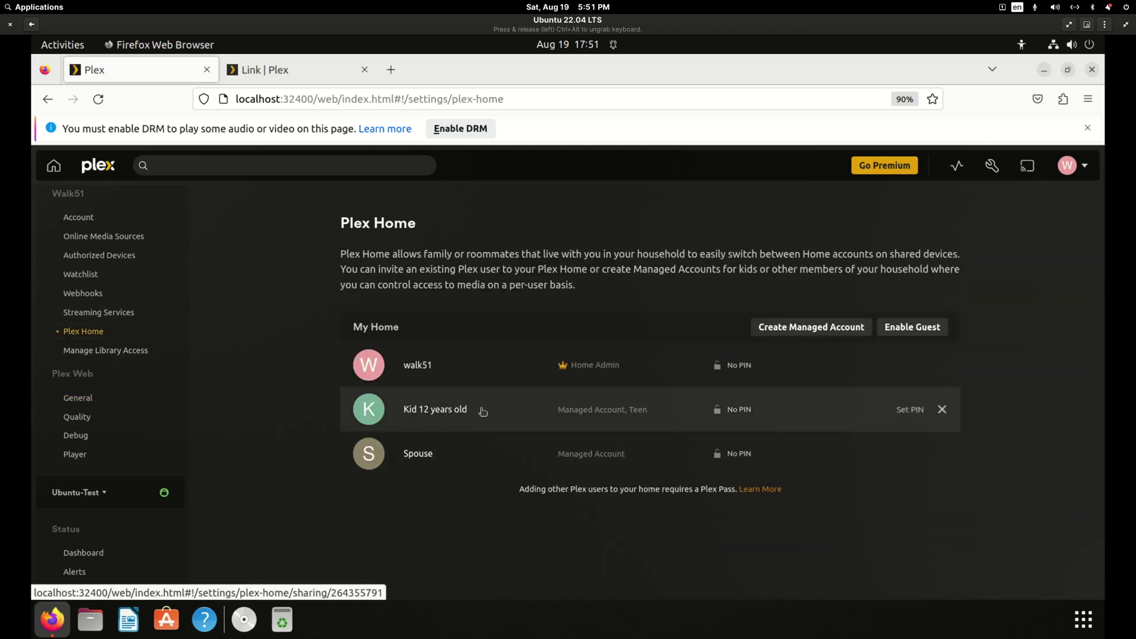
left_click(460, 415)
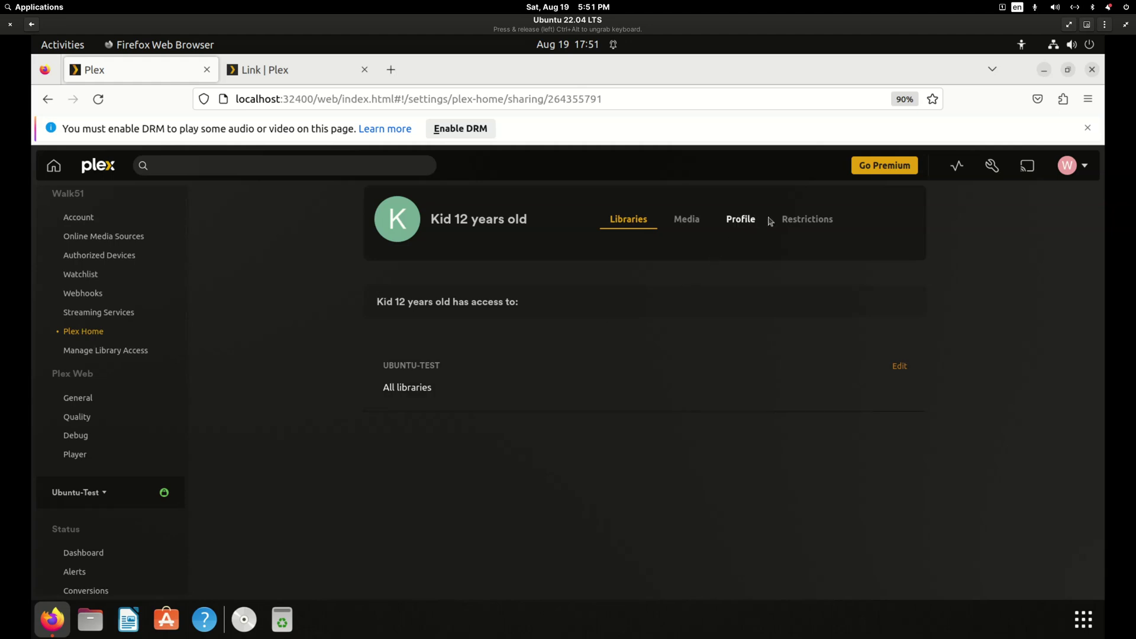
left_click(802, 221)
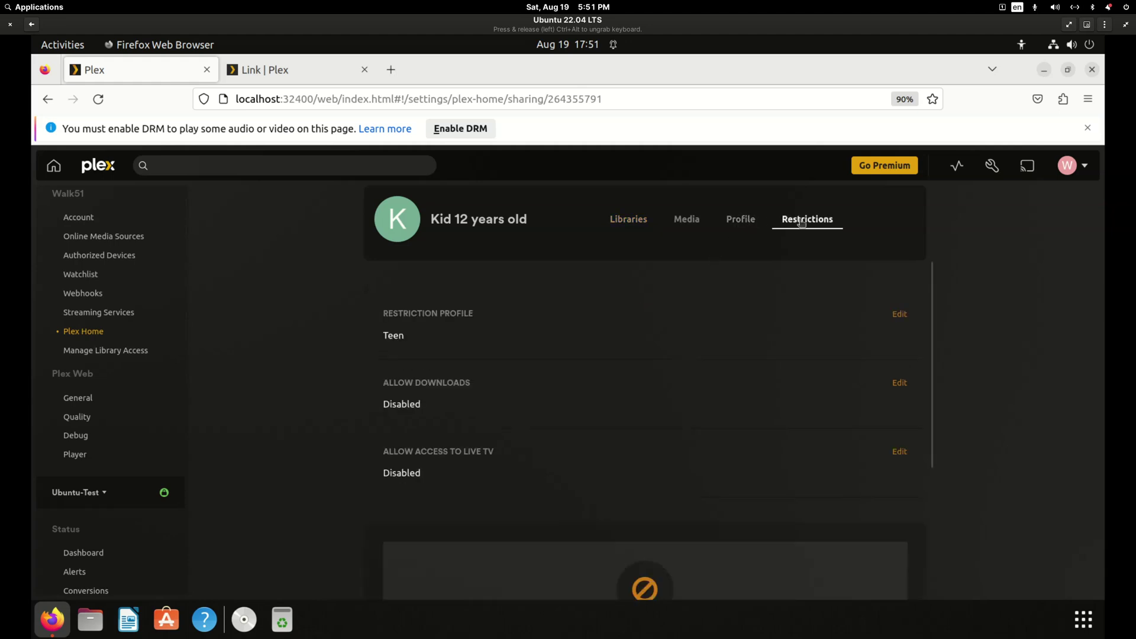
left_click(898, 314)
left_click(606, 335)
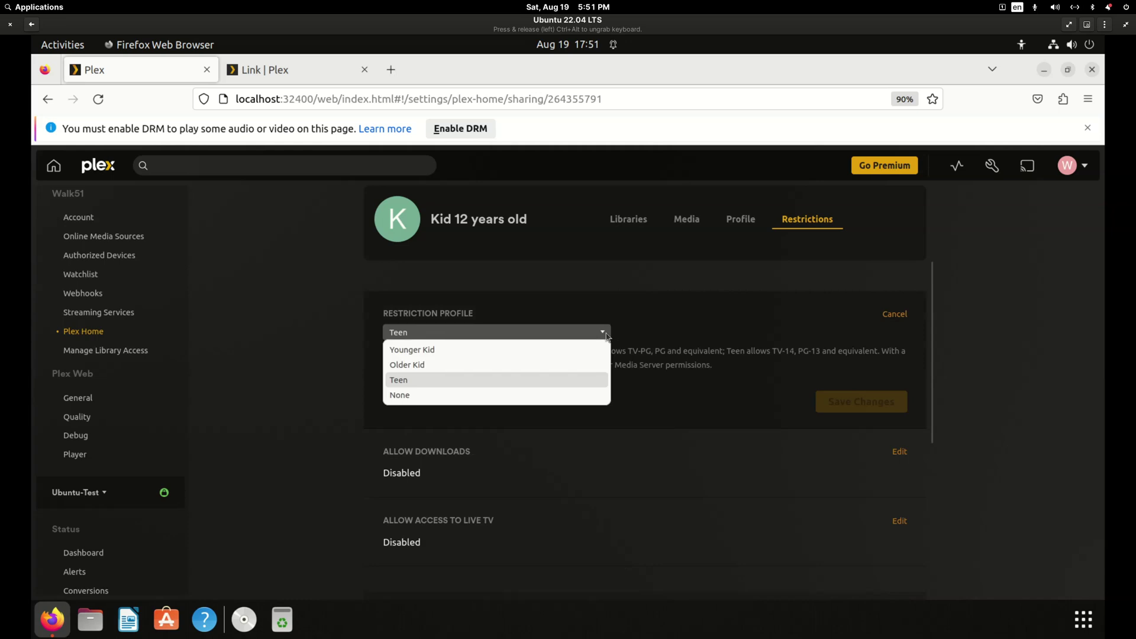
left_click(456, 396)
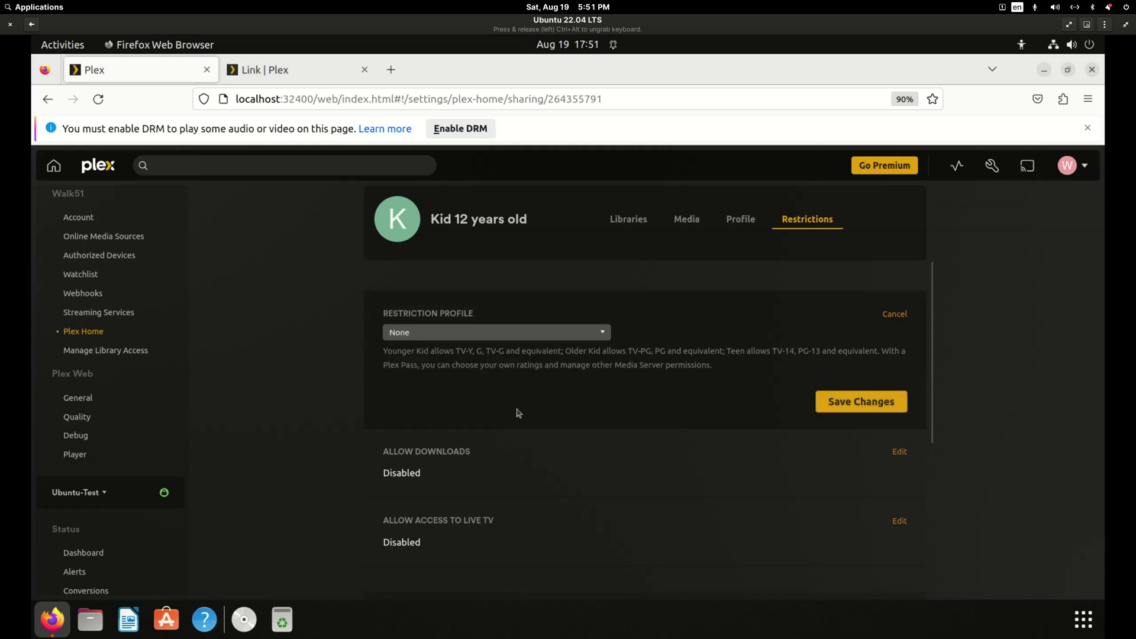
left_click(881, 406)
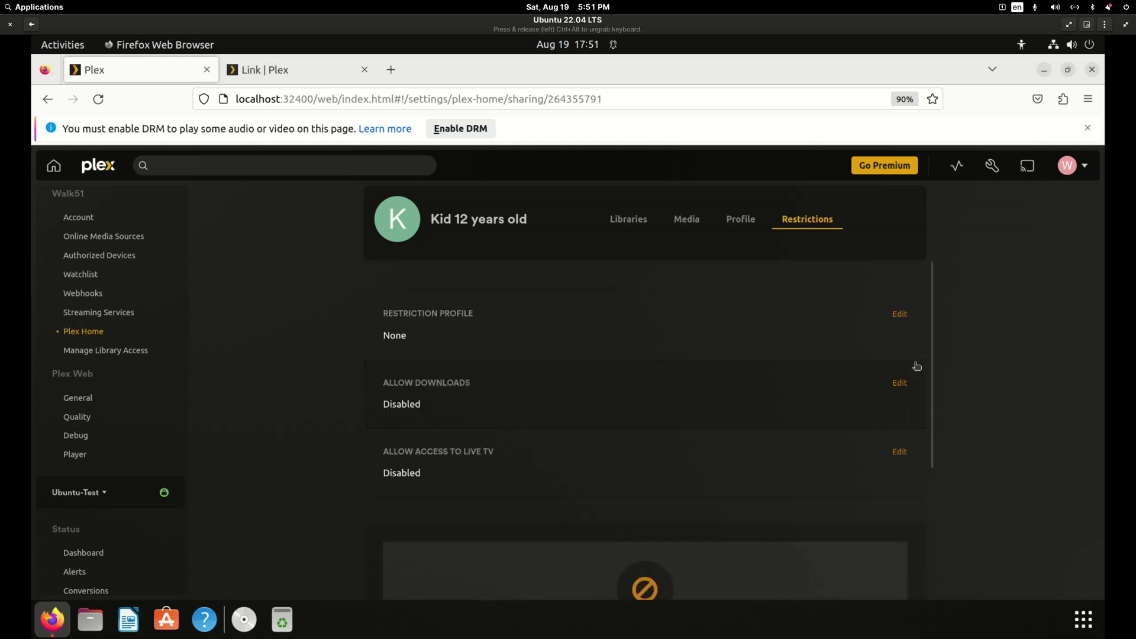
left_click(1073, 166)
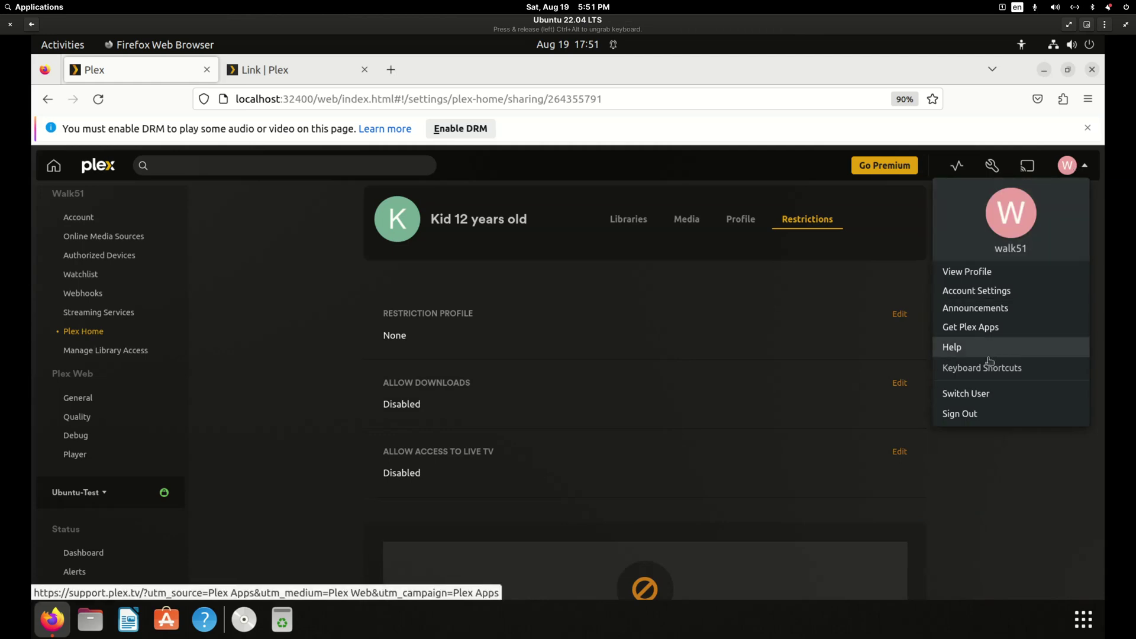
Switch to Kid 12 years old and browse TV Shows, Movies - Kids, TV Shows - Kids and Music.
left_click(960, 395)
left_click(513, 306)
left_click(89, 359)
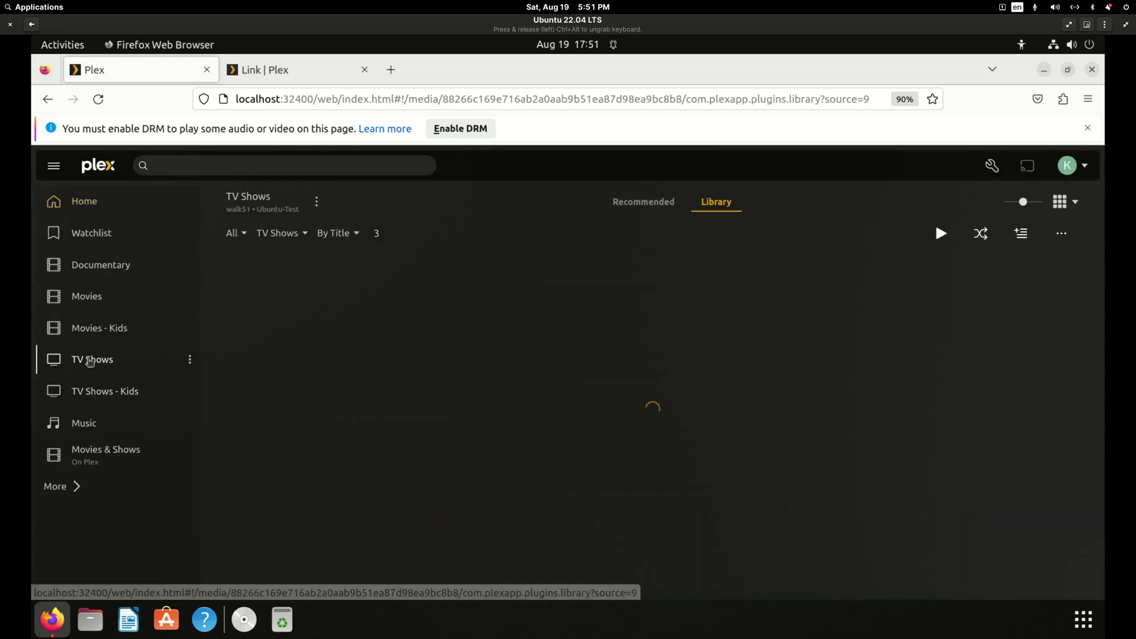
left_click(102, 329)
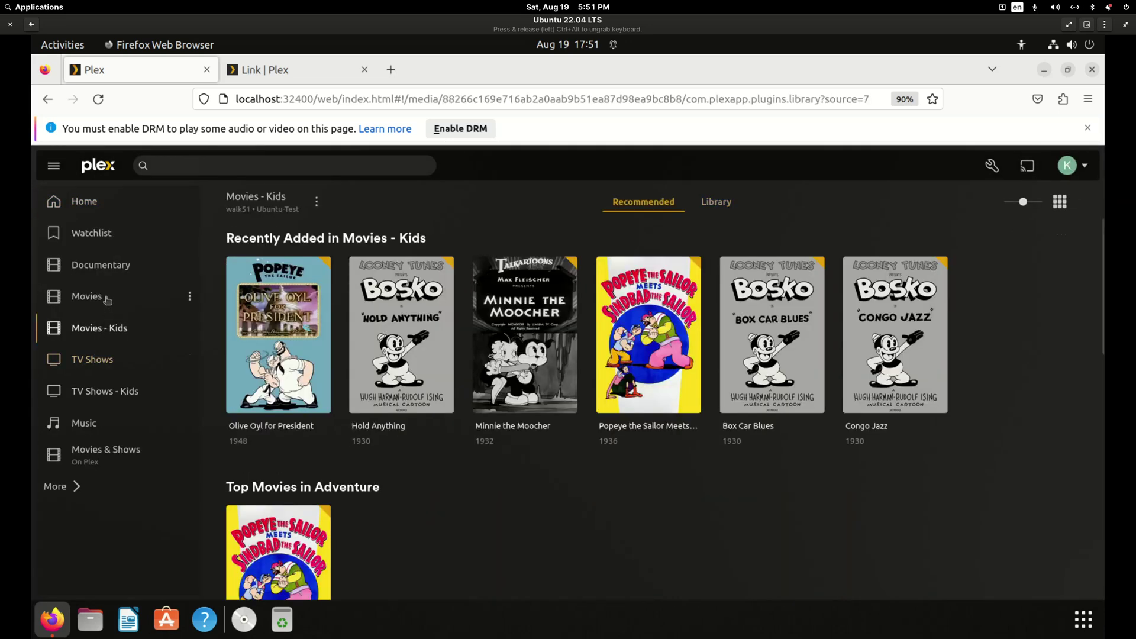
left_click(98, 392)
left_click(93, 422)
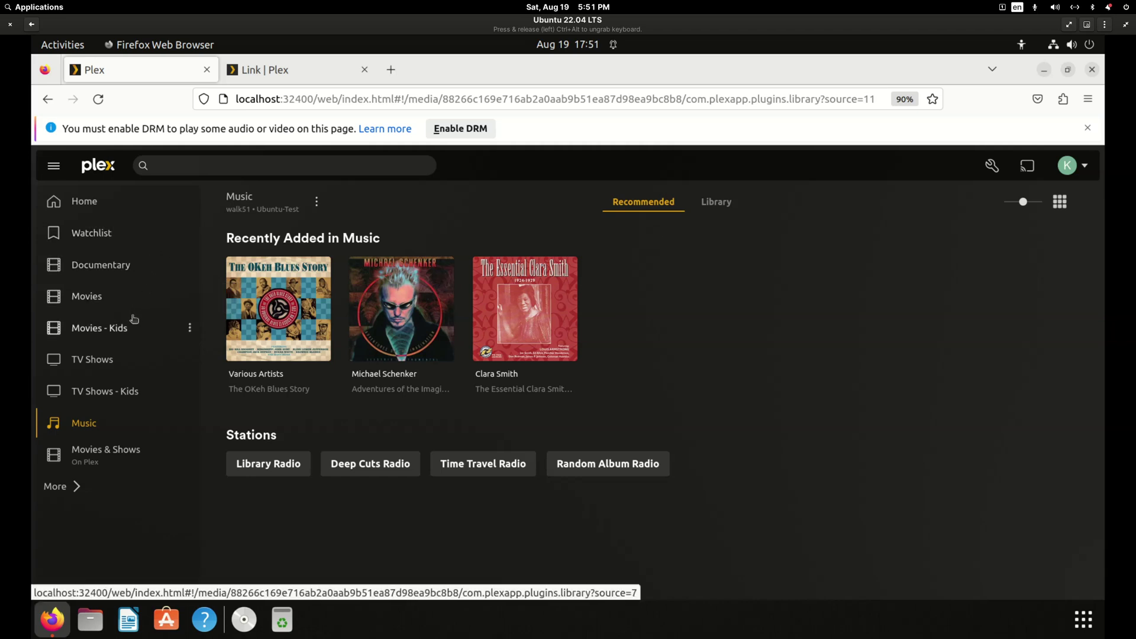
left_click(1069, 167)
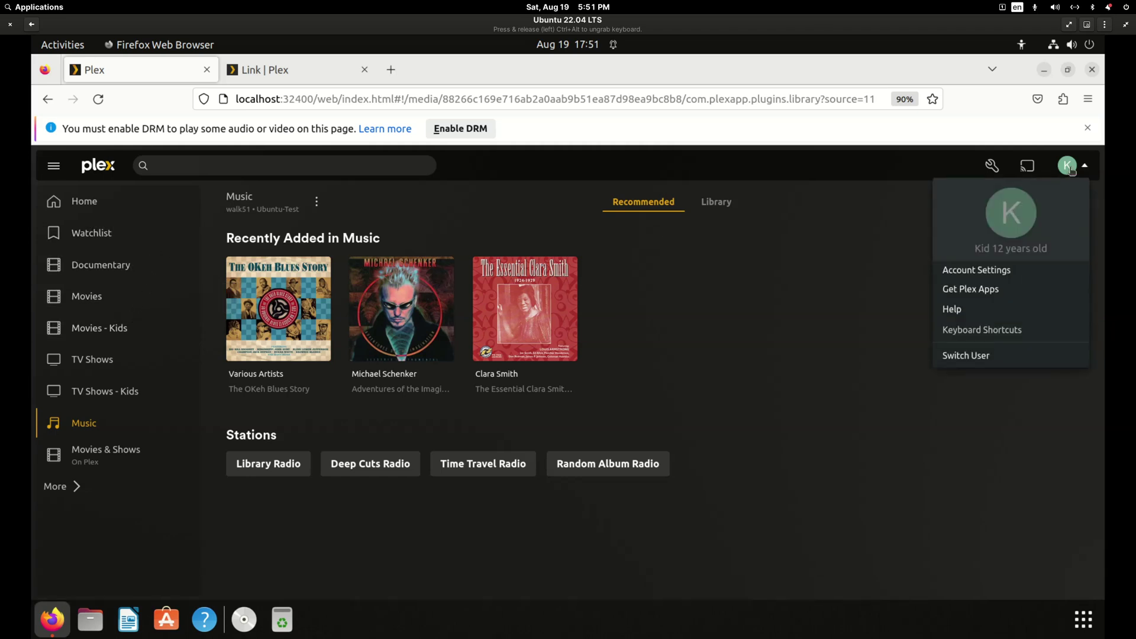
Switch back to the admin user and open the Kid account's sharing settings under Plex Home.
left_click(968, 356)
left_click(441, 284)
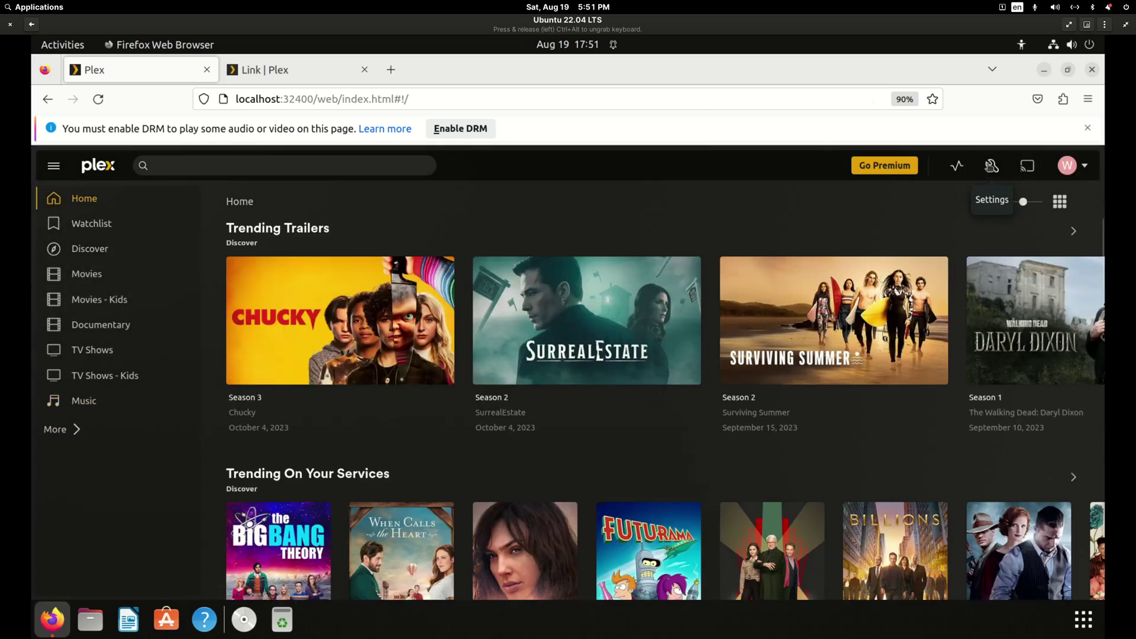
left_click(992, 167)
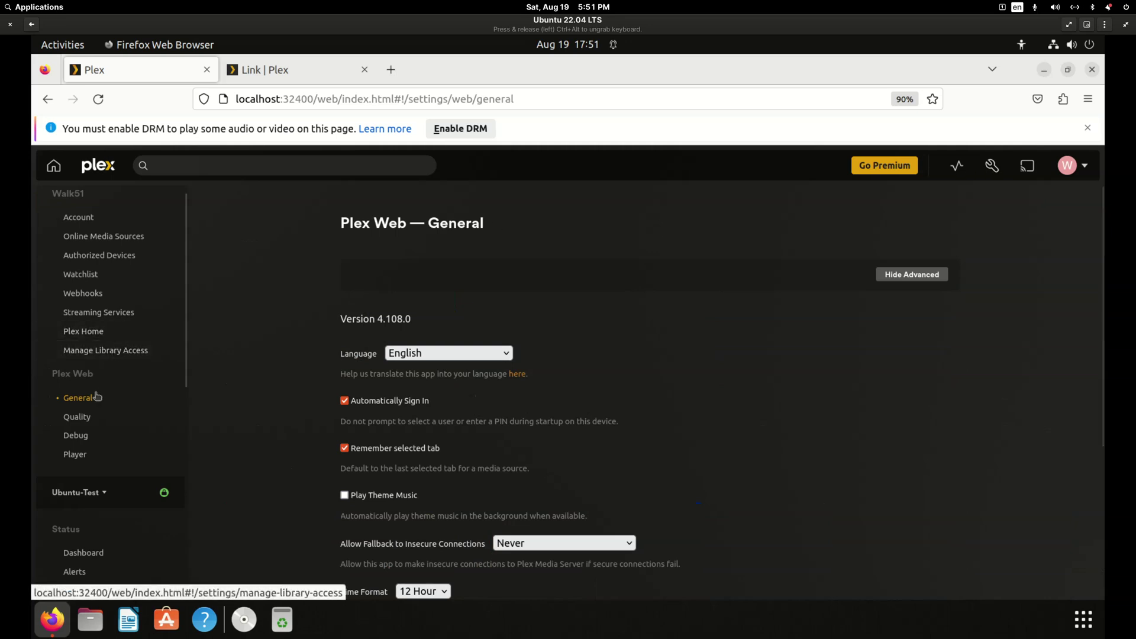
left_click(102, 332)
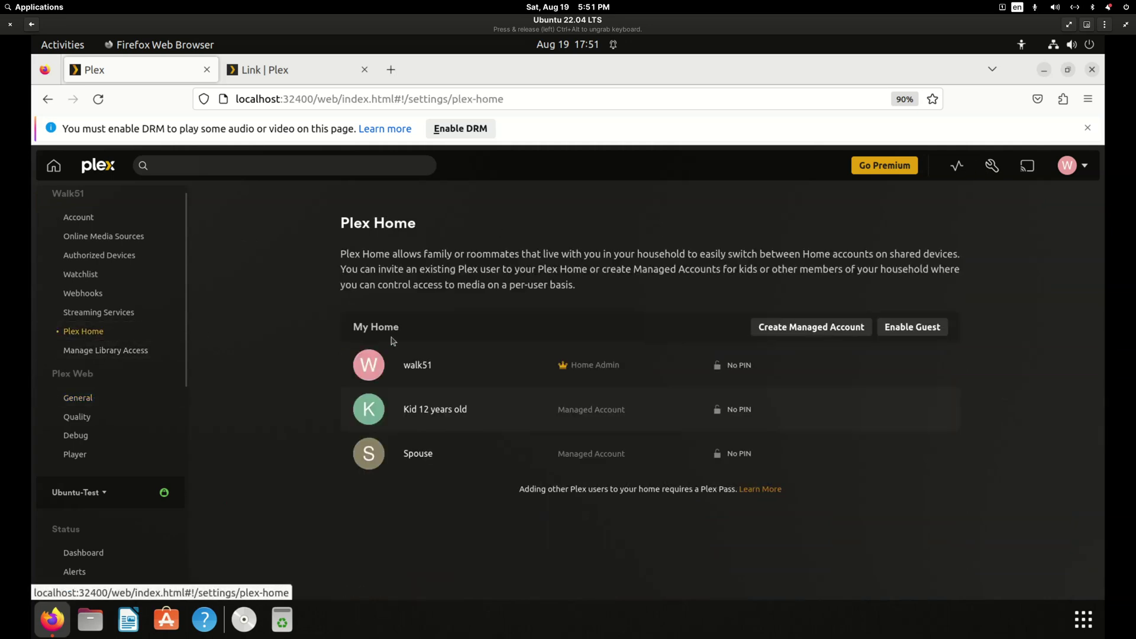
left_click(432, 410)
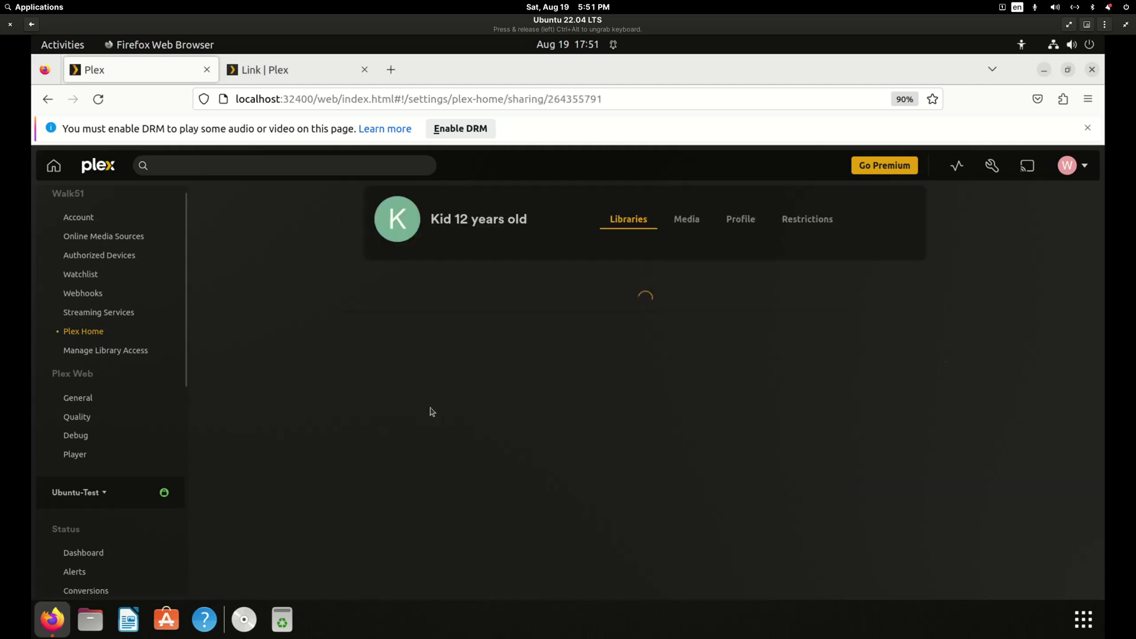
Restrict the kid's library access to Movies - Kids and TV Shows - Kids, removing Movies and TV Shows, and save.
left_click(418, 392)
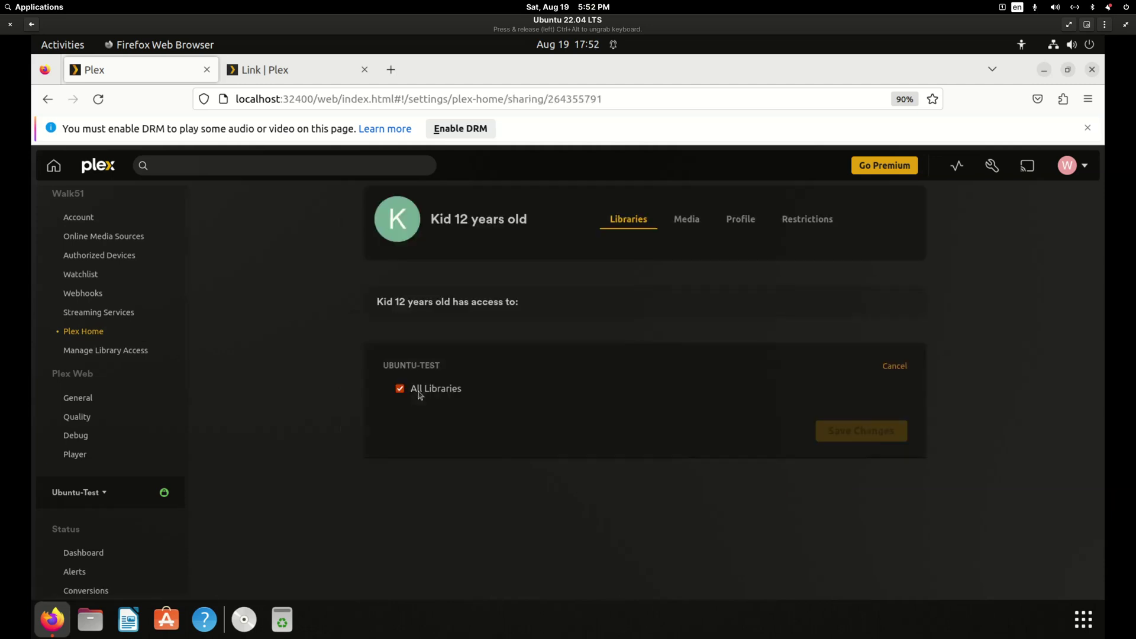
left_click(400, 393)
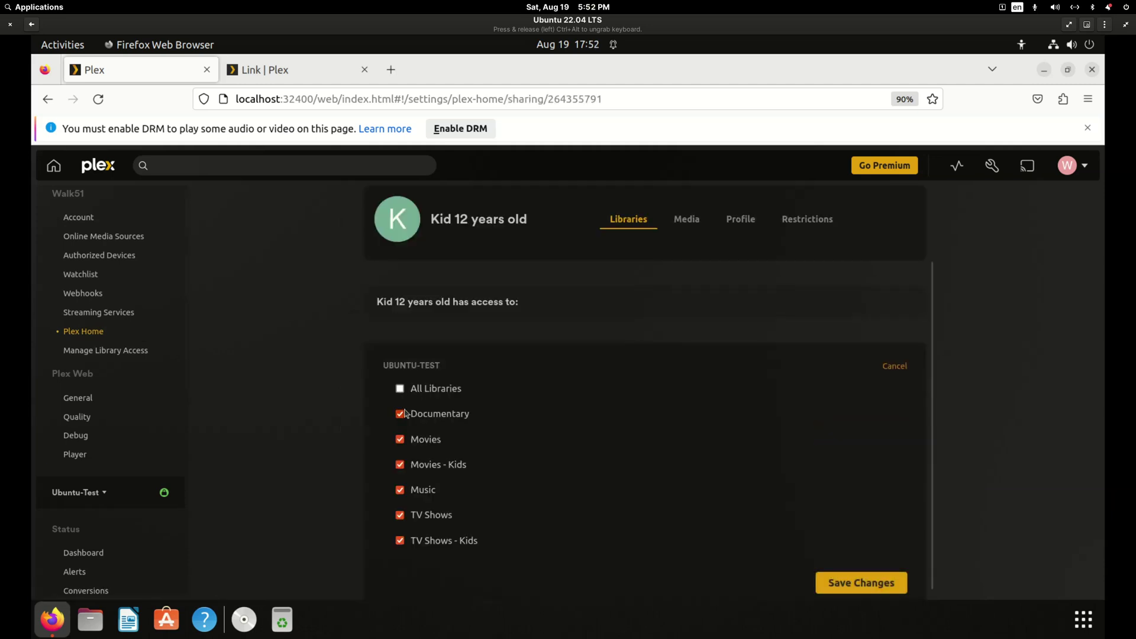
left_click(402, 438)
left_click(400, 515)
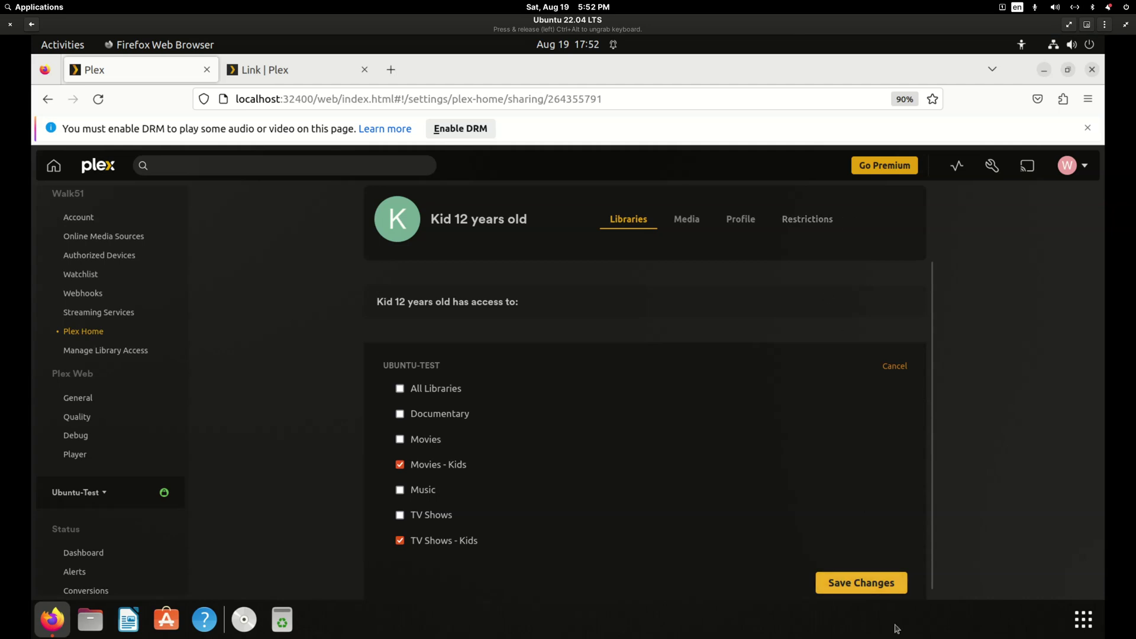
left_click(890, 586)
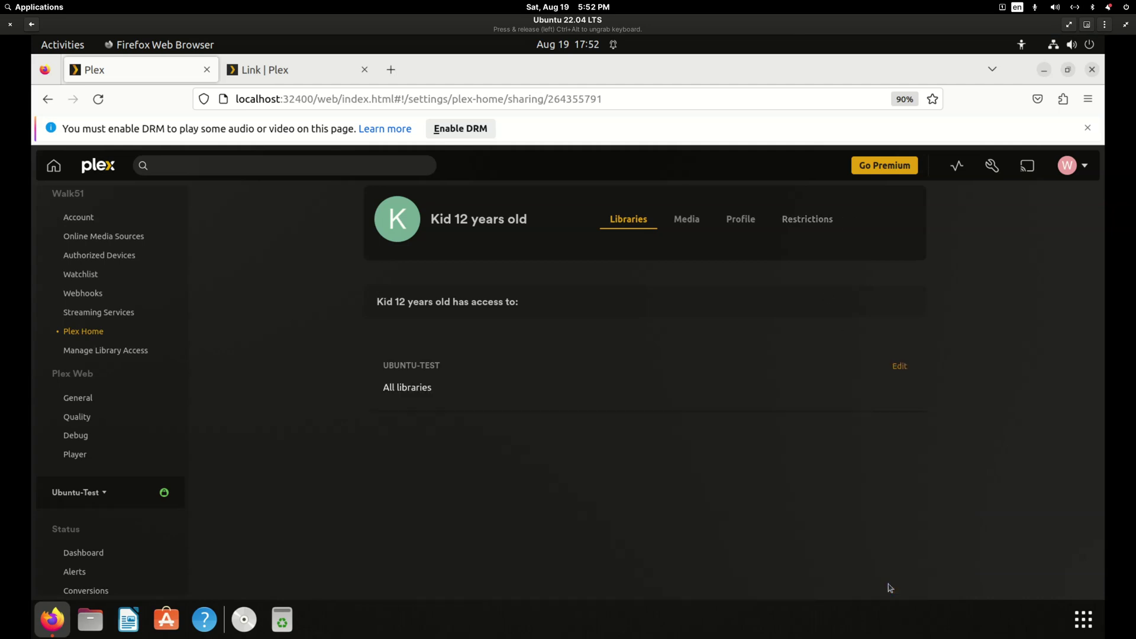
Review the kid's Restriction Profile options, keep it at None, and go to the Select User screen.
left_click(808, 225)
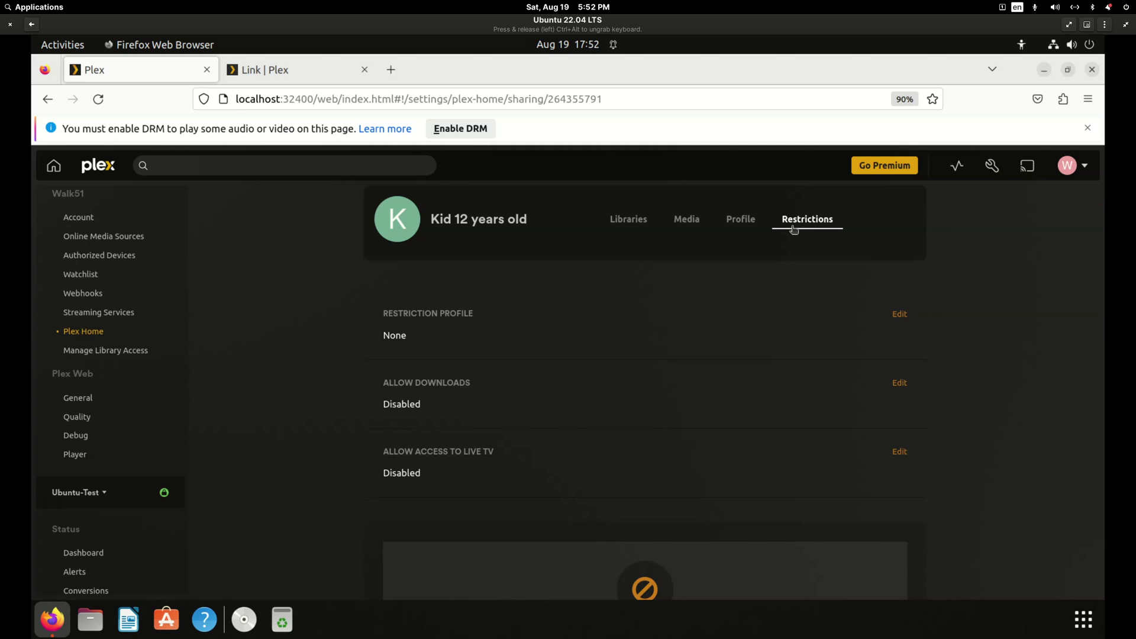
left_click(900, 315)
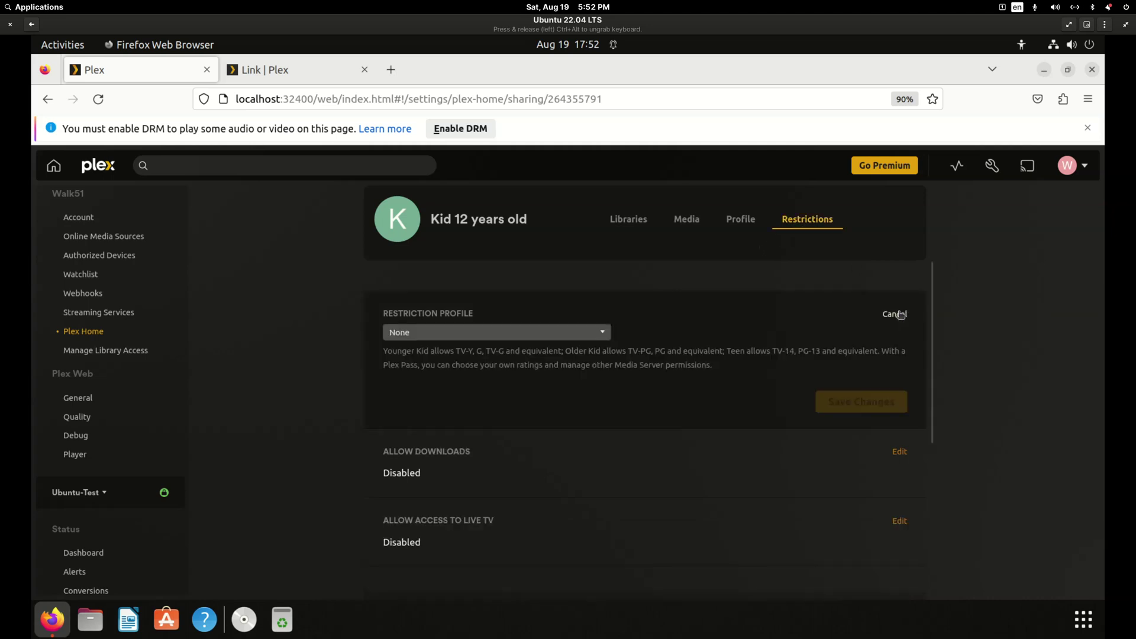
left_click(551, 333)
left_click(745, 309)
left_click(1068, 170)
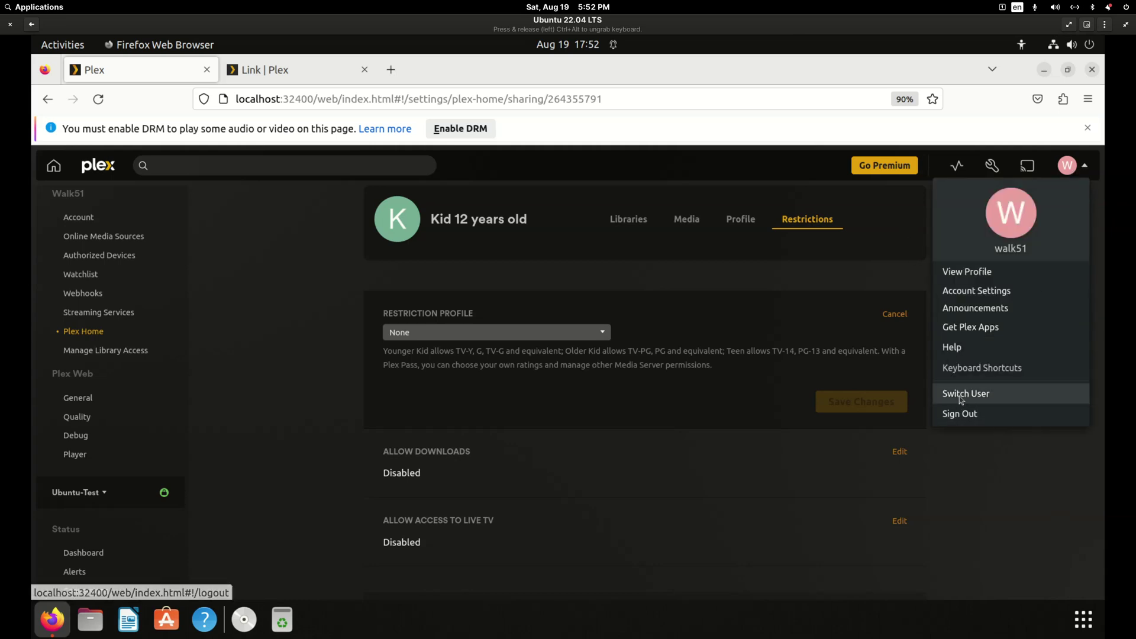
left_click(960, 410)
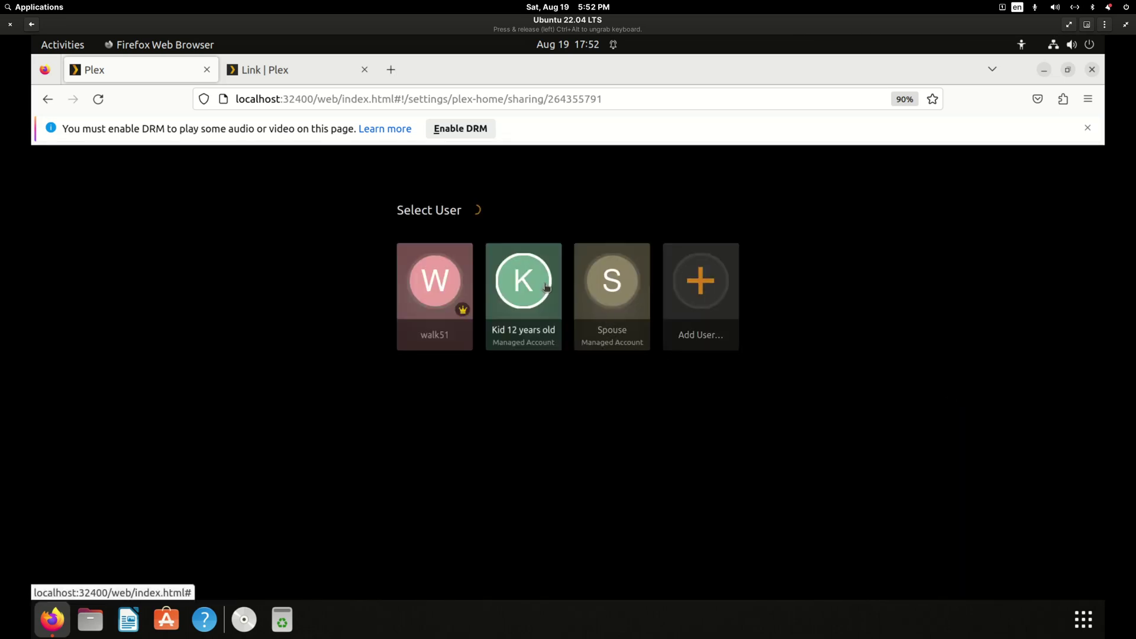
Sign in as Kid 12 years old and browse the TV Shows - Kids and Movies - Kids libraries.
left_click(545, 288)
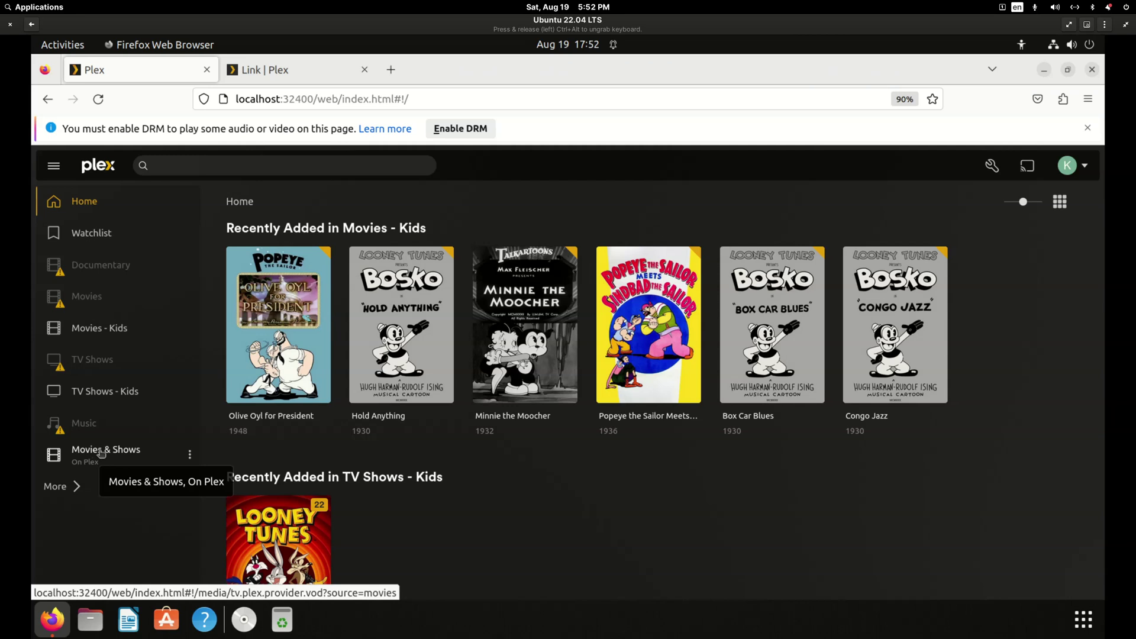
left_click(123, 393)
left_click(109, 323)
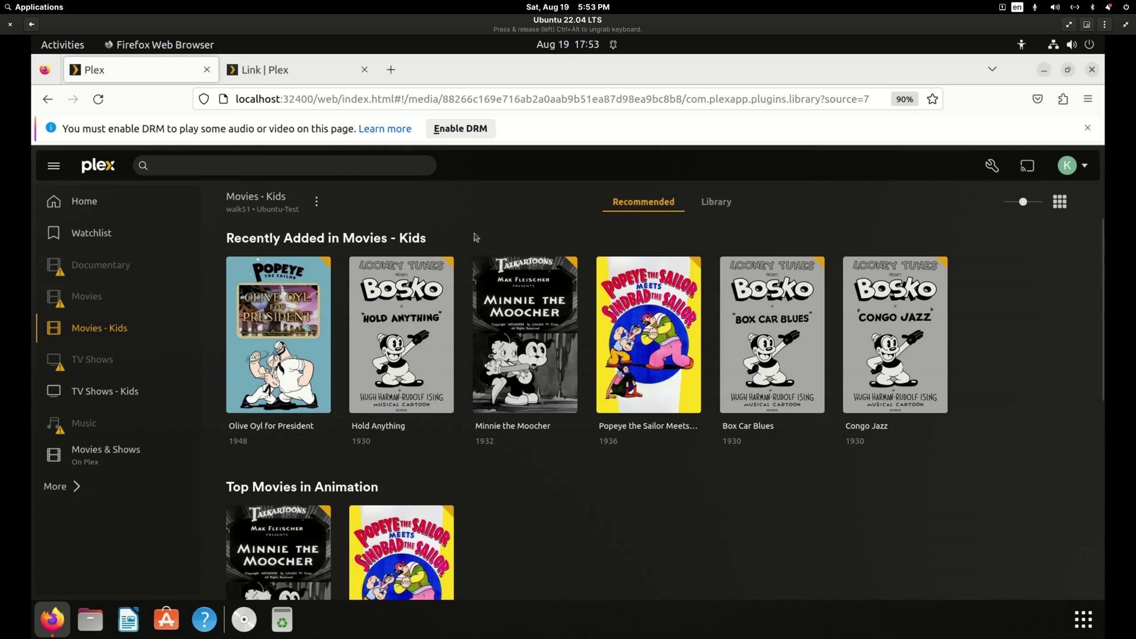
Leave the kid's profile and sign back in as the owner account.
left_click(1066, 166)
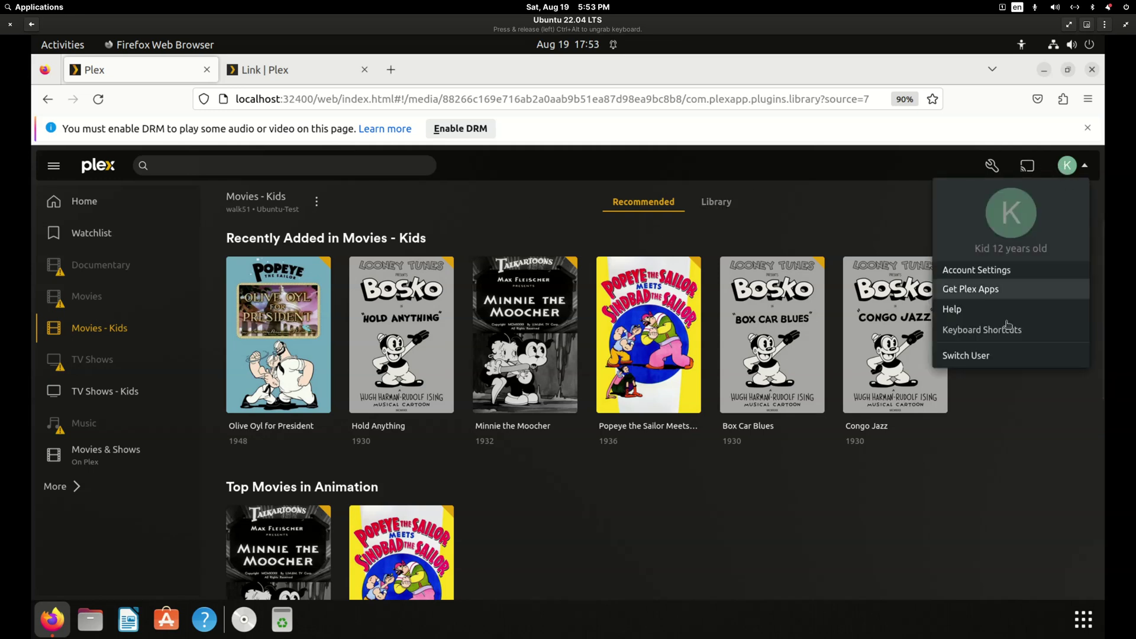
left_click(962, 356)
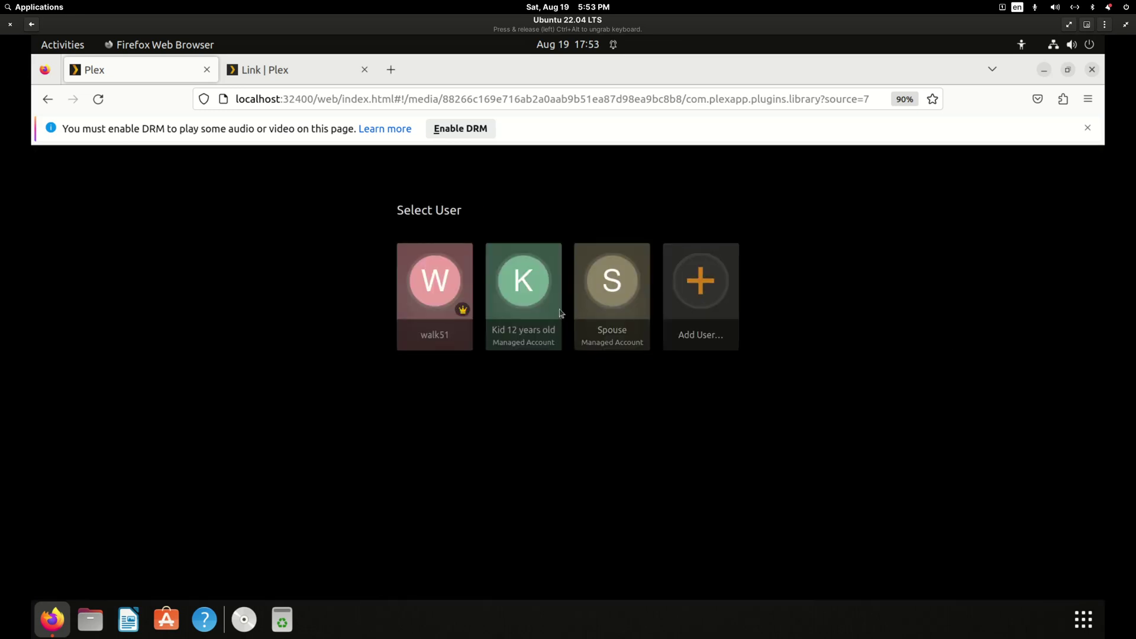
left_click(452, 293)
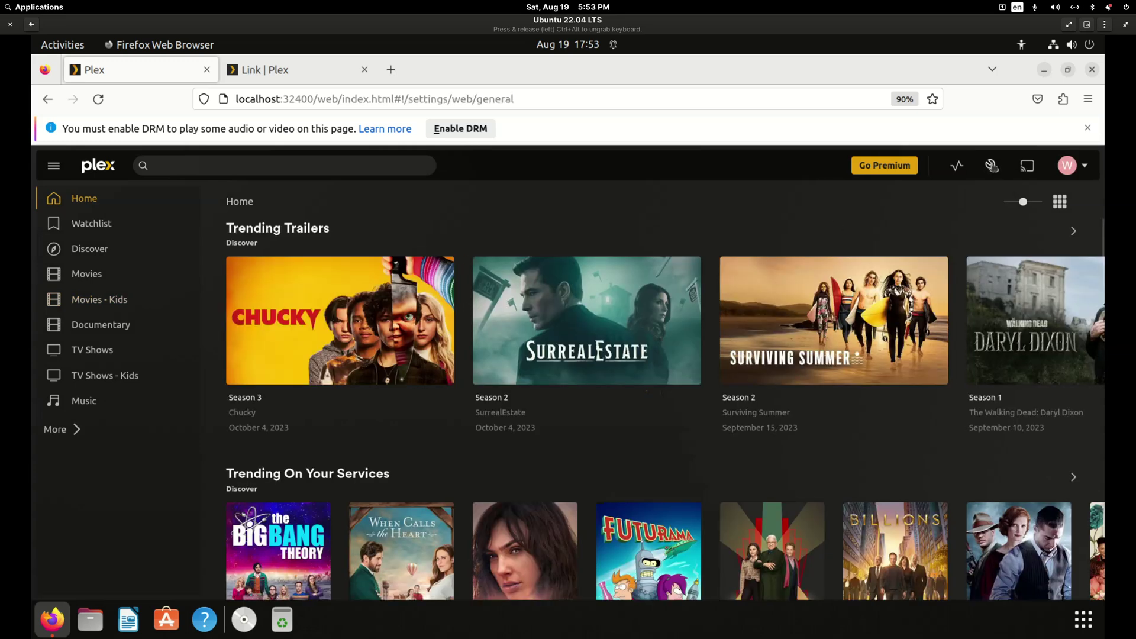
In Manage Library Access, enter the friend's e-mail under Grant Library Access, then close the dialog unshared.
left_click(991, 164)
left_click(107, 351)
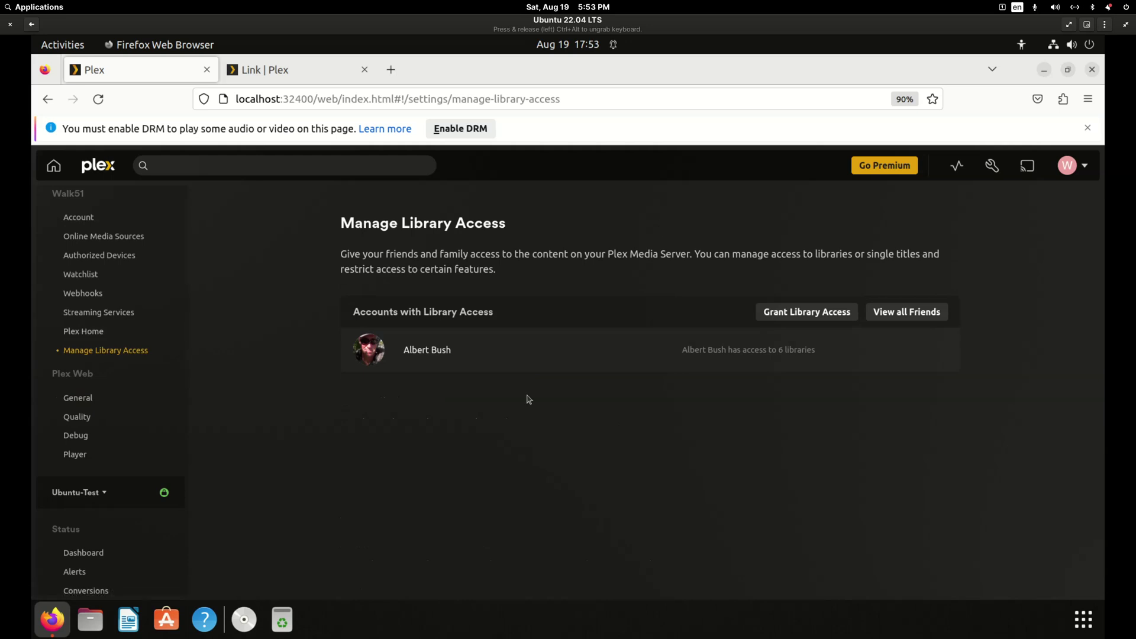
left_click(803, 314)
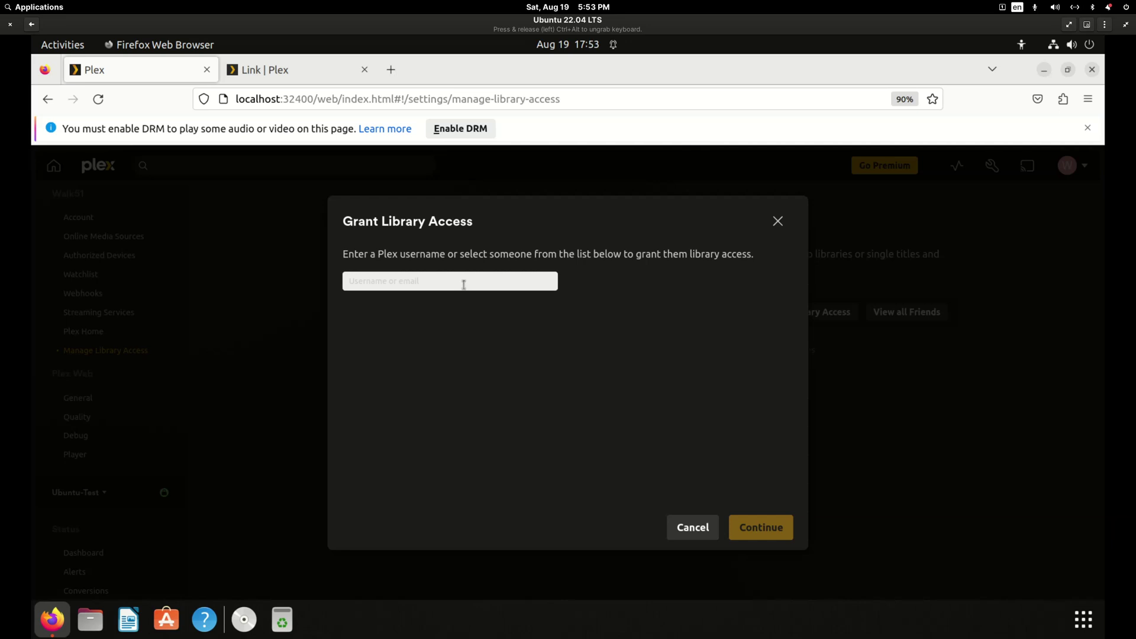
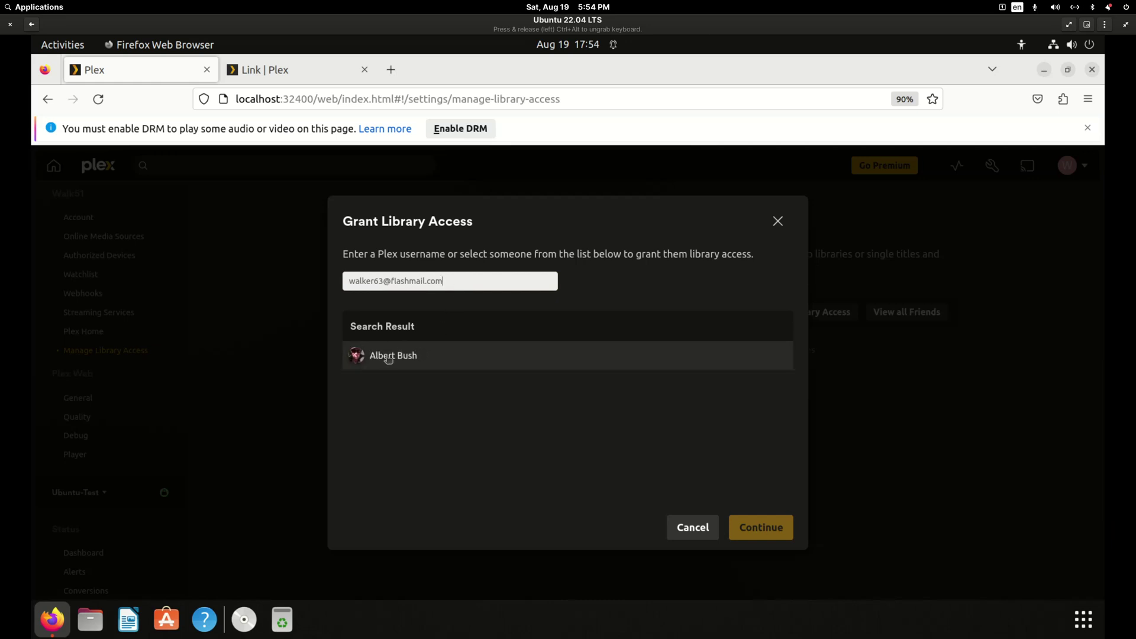
left_click(694, 527)
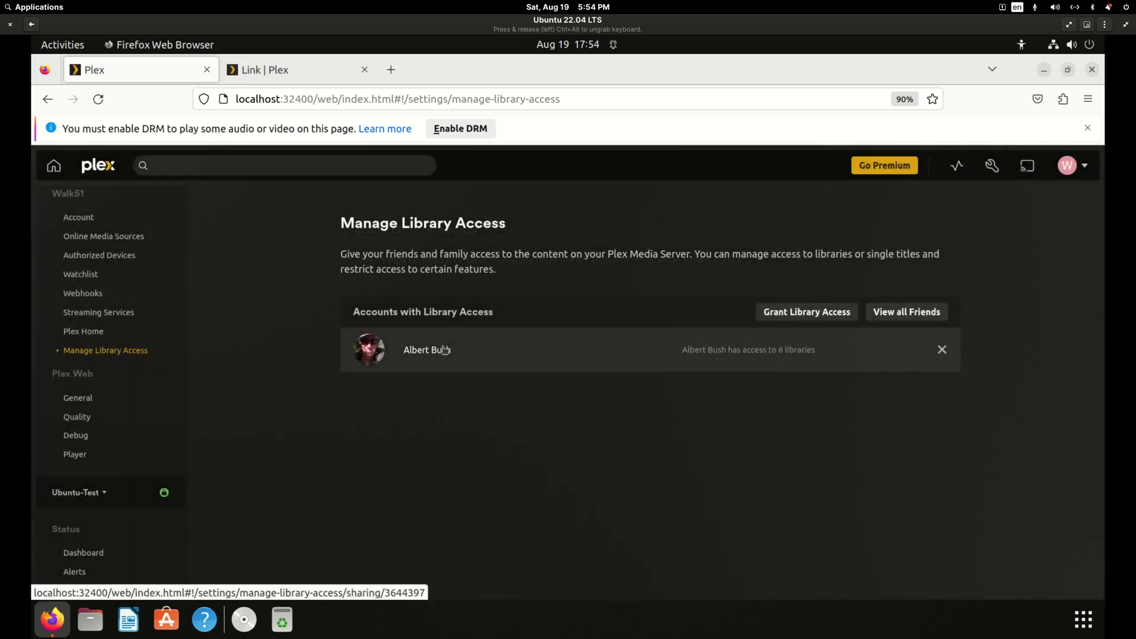
Remove Movies - Kids, Music and TV Shows - Kids from the friend's libraries, keeping Documentary, Movies and TV Shows, and save.
left_click(437, 353)
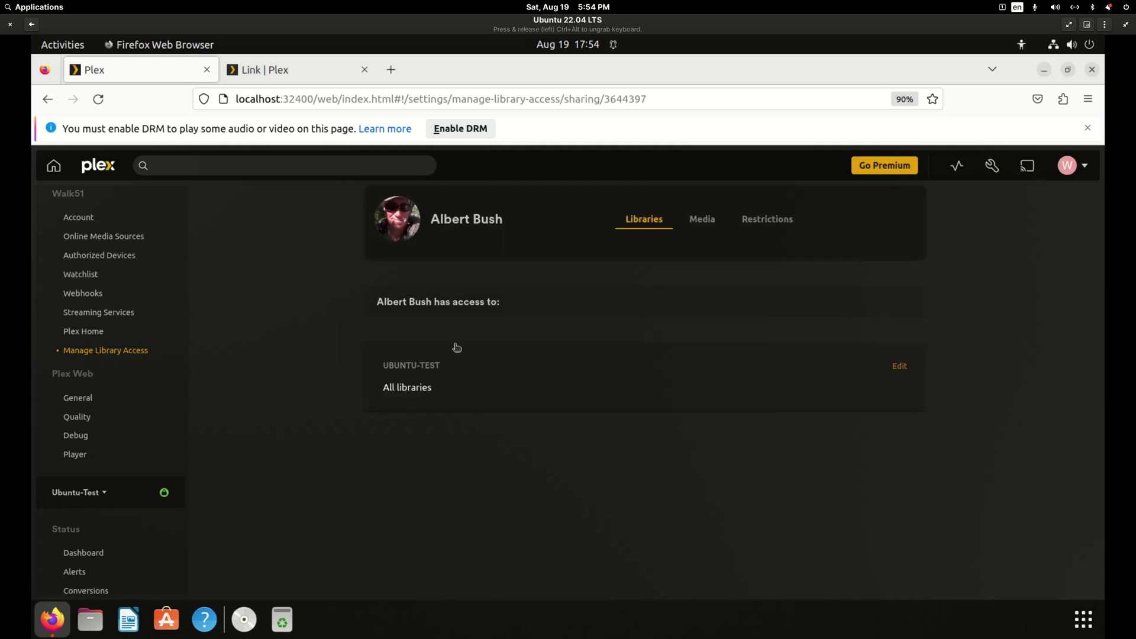
left_click(898, 367)
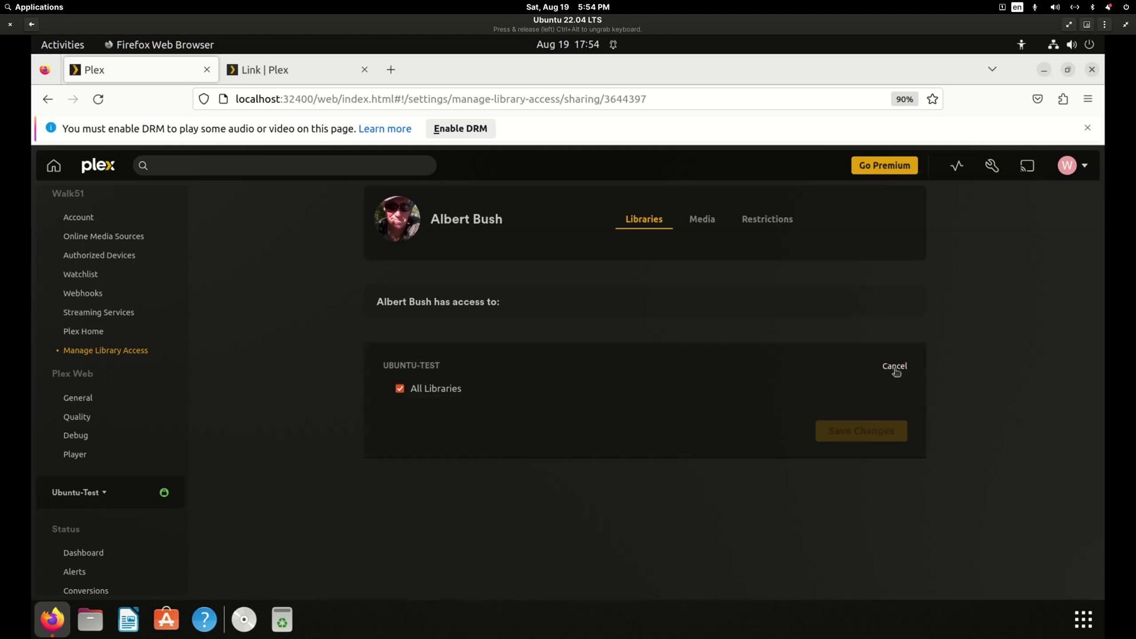
left_click(400, 389)
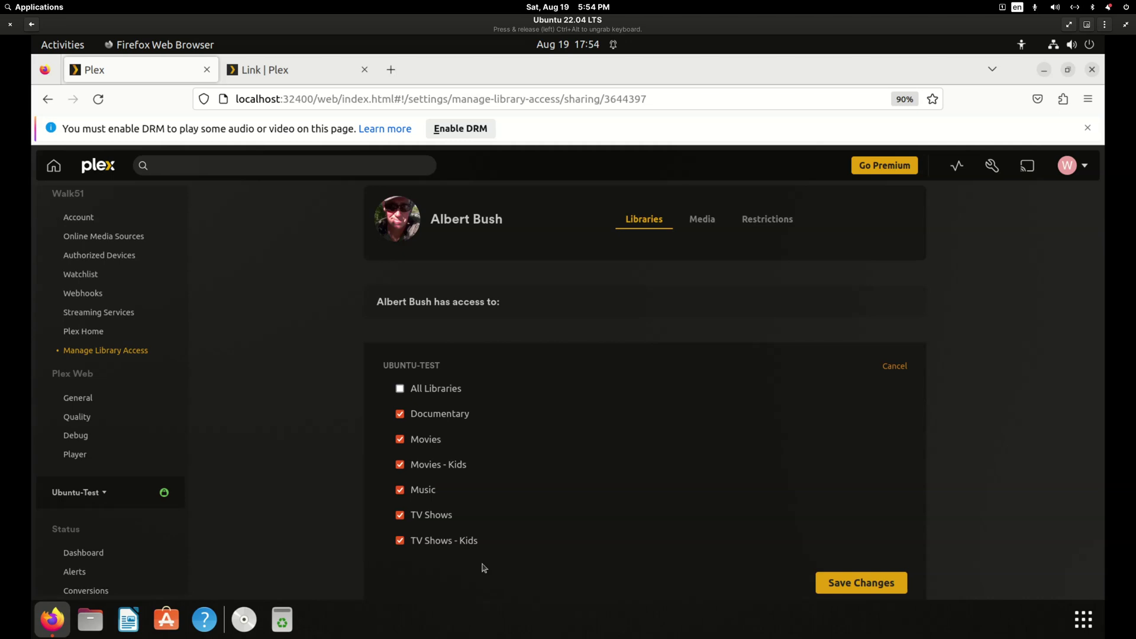
left_click(402, 438)
left_click(401, 439)
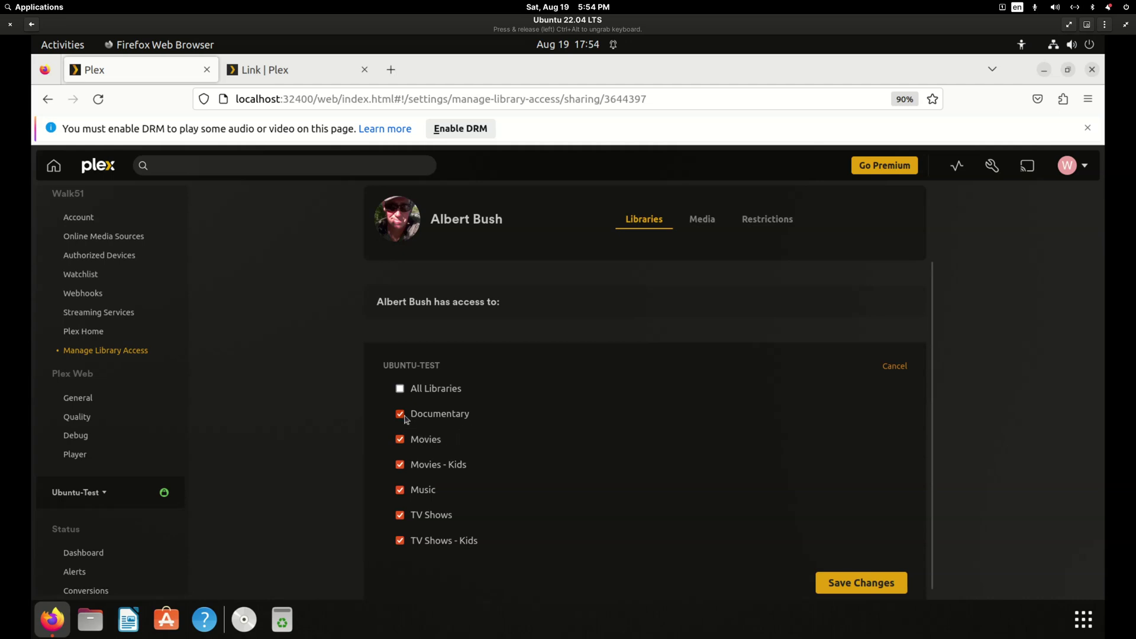
left_click(400, 465)
left_click(399, 492)
left_click(400, 540)
left_click(886, 584)
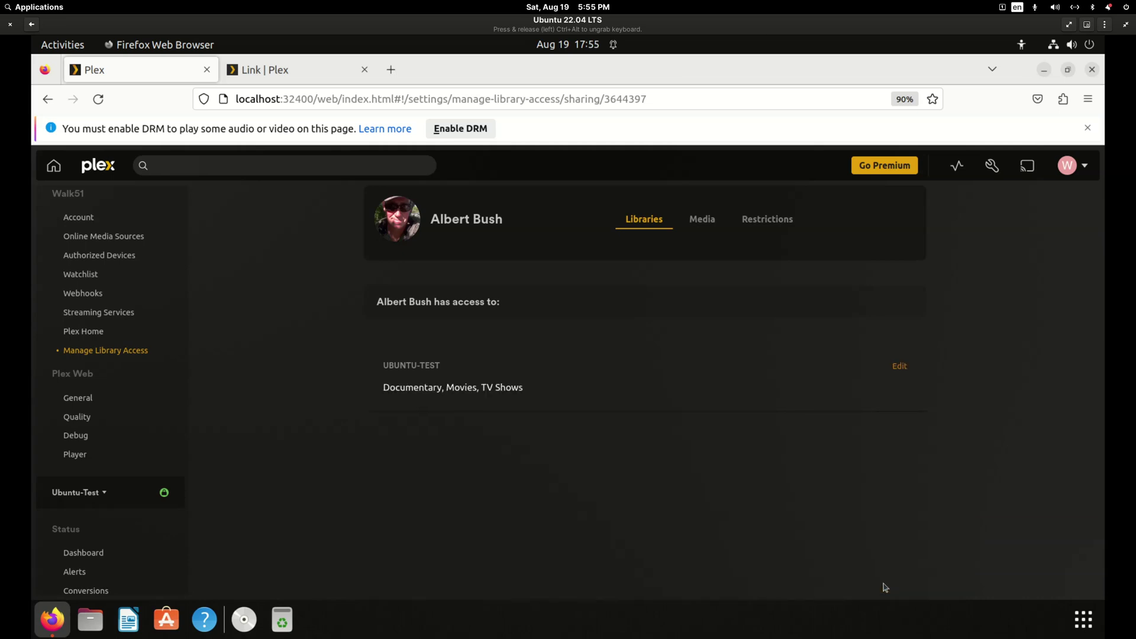
Open and close the owner's account menu in Plex Web.
left_click(1066, 164)
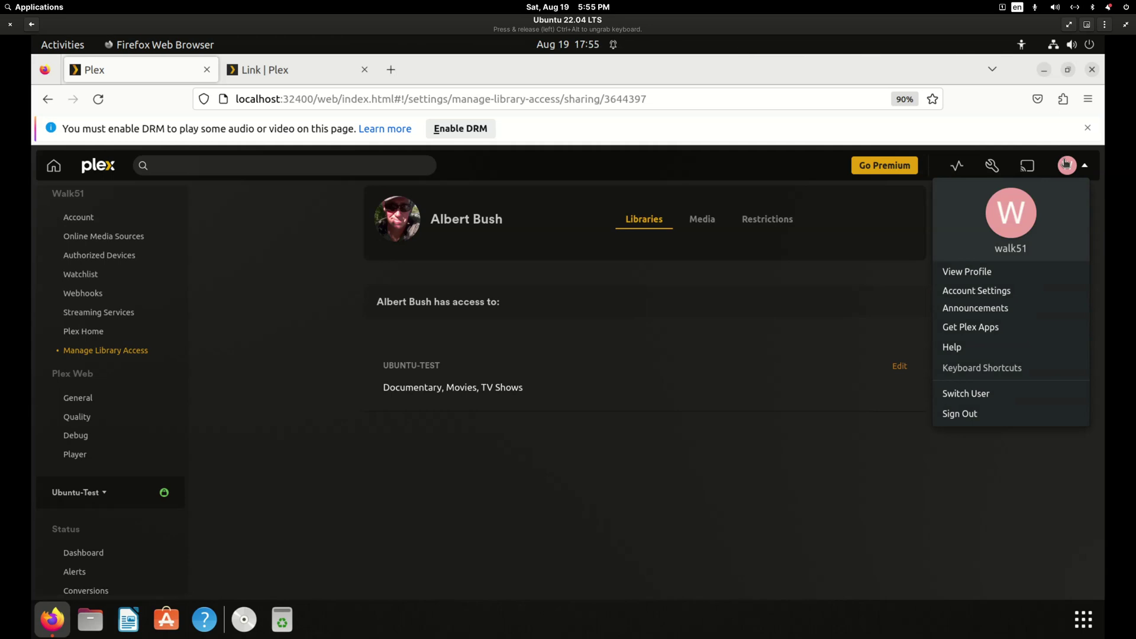
left_click(1066, 164)
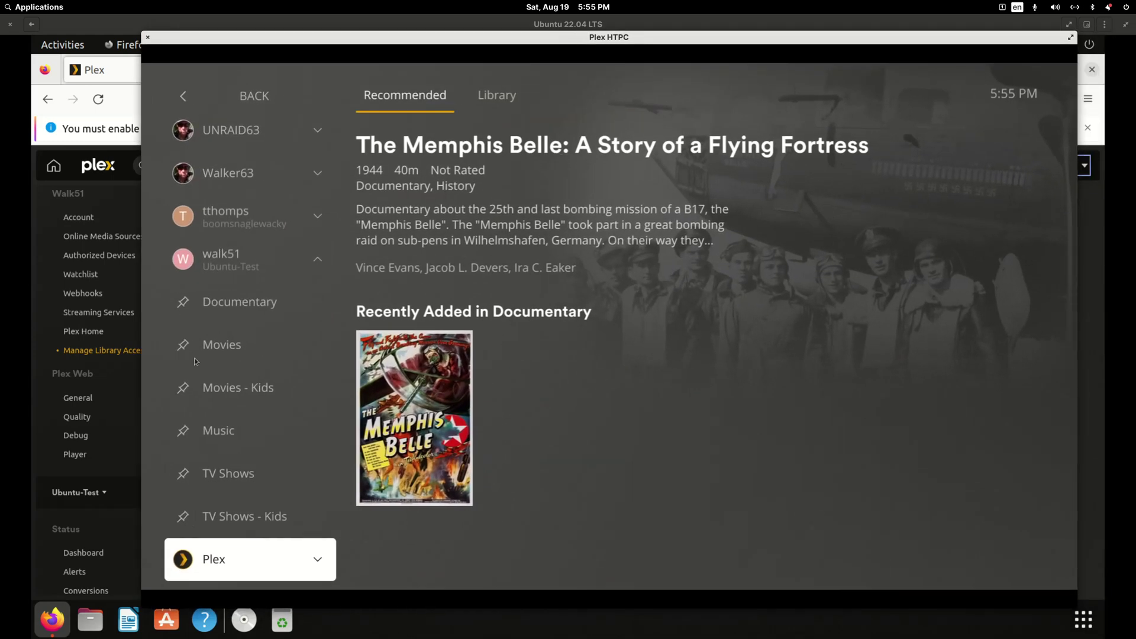
Browse the Plex HTPC libraries and try Olive Oyl for President in Movies - Kids, dismissing the loading error.
left_click(216, 387)
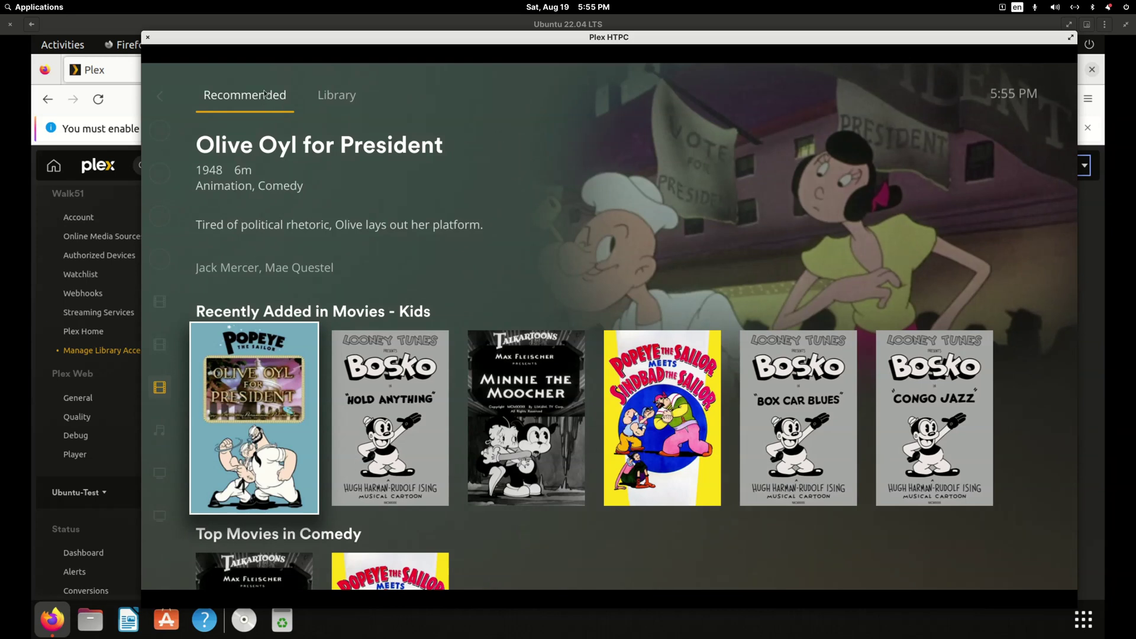
mouse_move(264, 94)
key("Down")
key("Down")
key("Up")
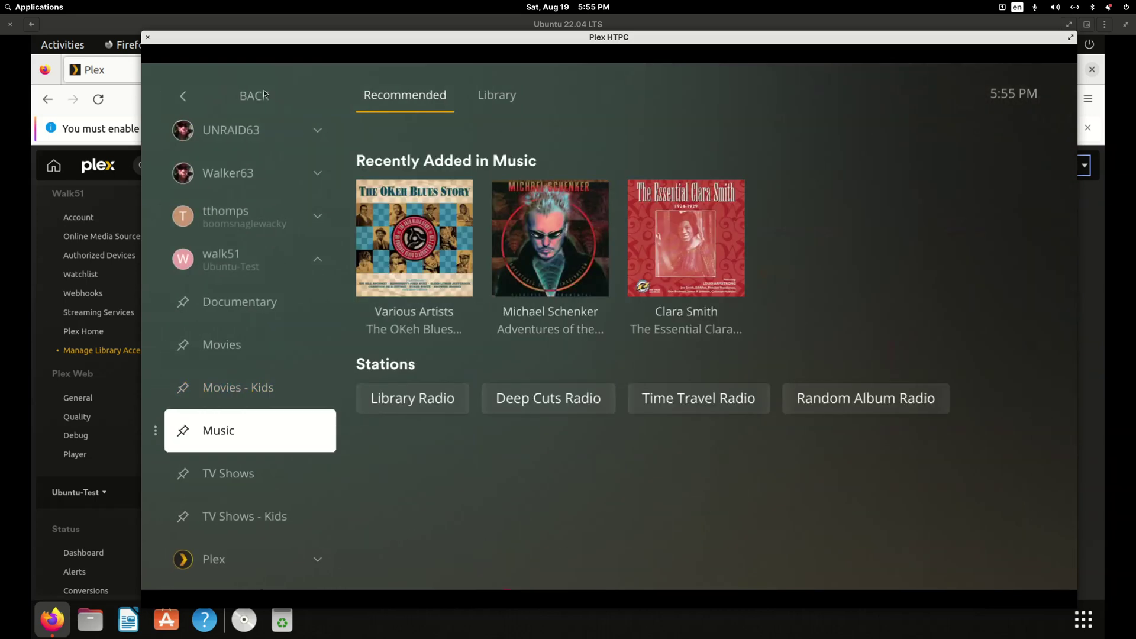
key("Down")
key("Up")
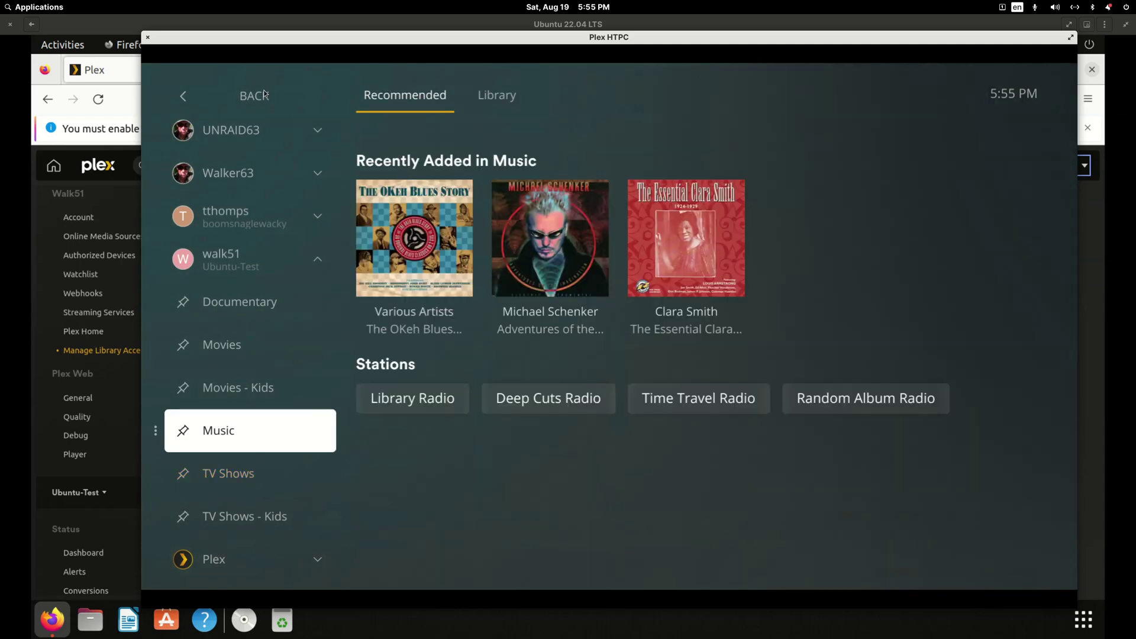
key("Up")
key("Right")
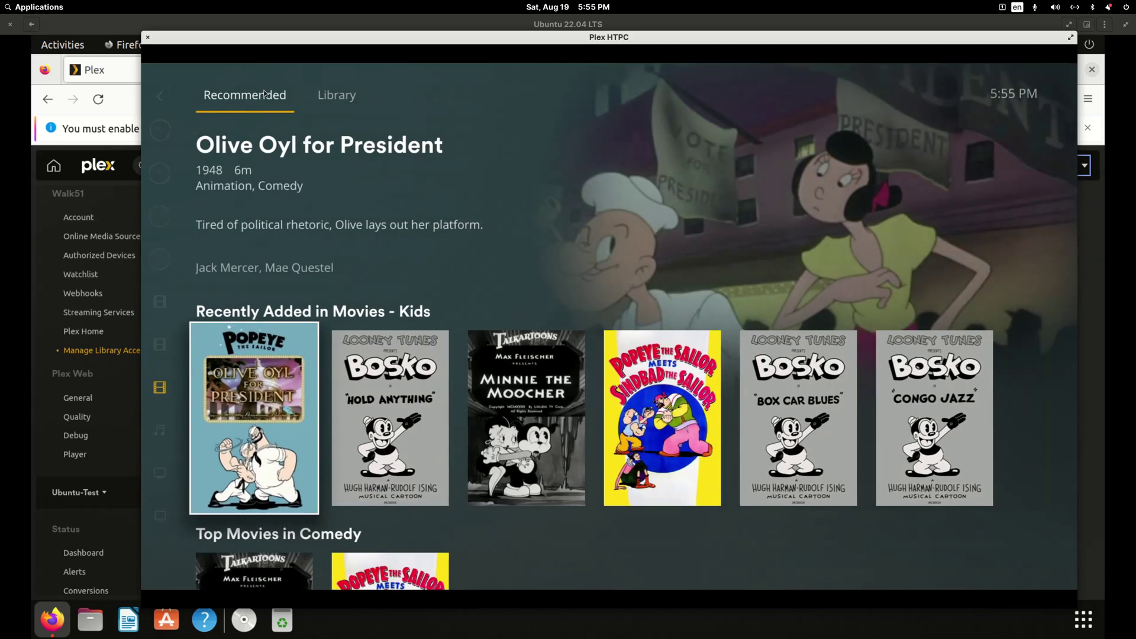
key("Return")
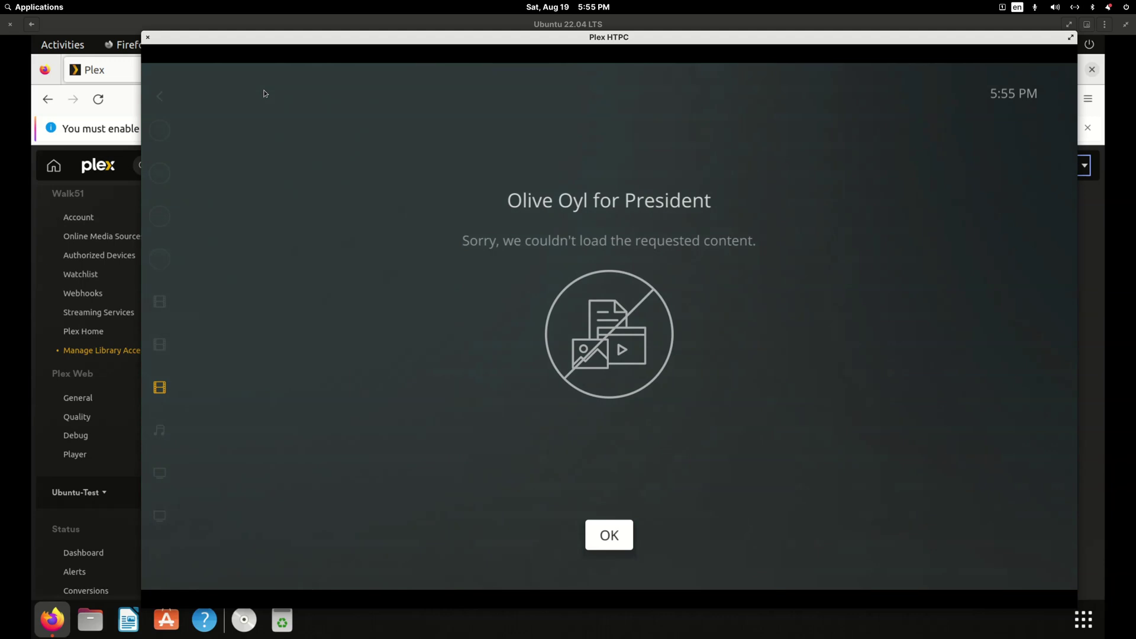
key("Return")
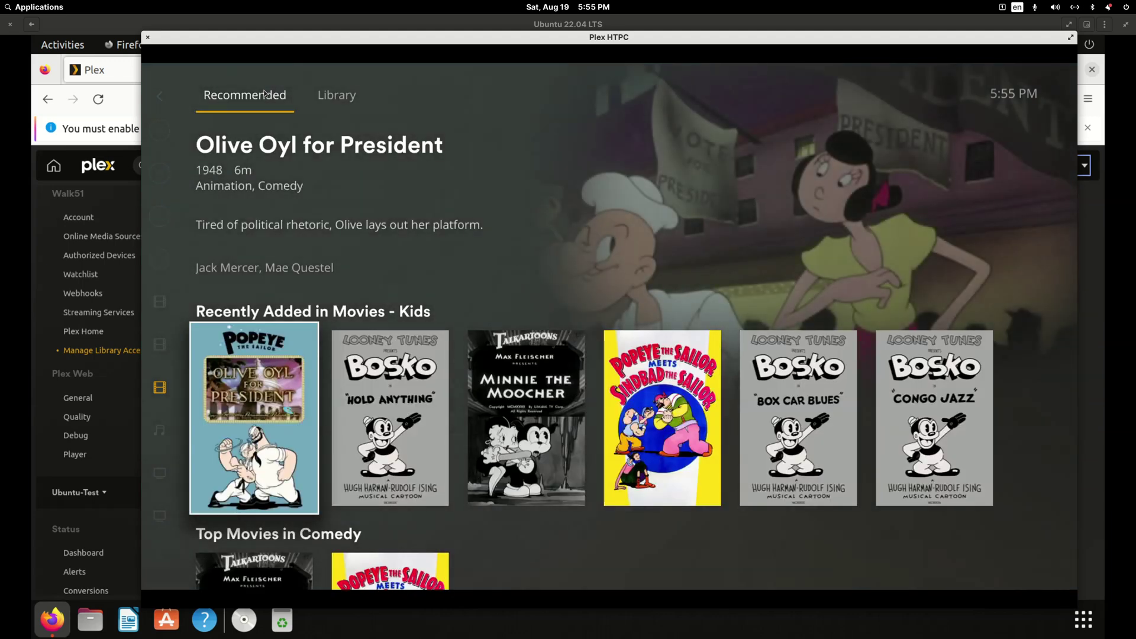
key("Left")
Play Big Buck Bunny from the Movies library, then close Plex HTPC.
key("Up")
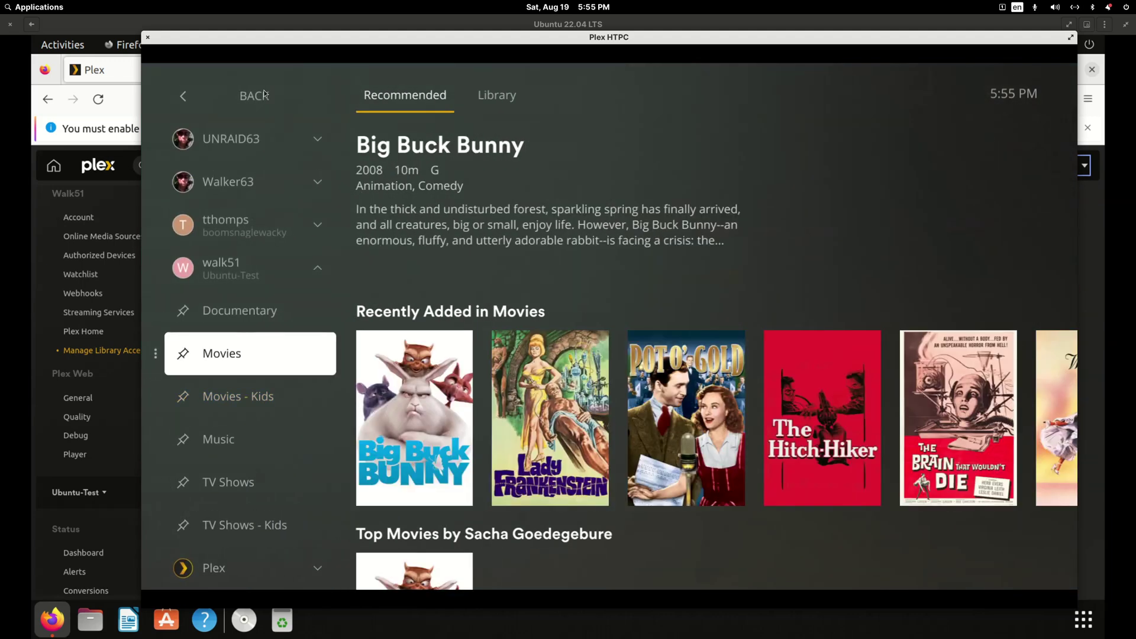
key("Right")
key("Right")
key("Left")
key("Return")
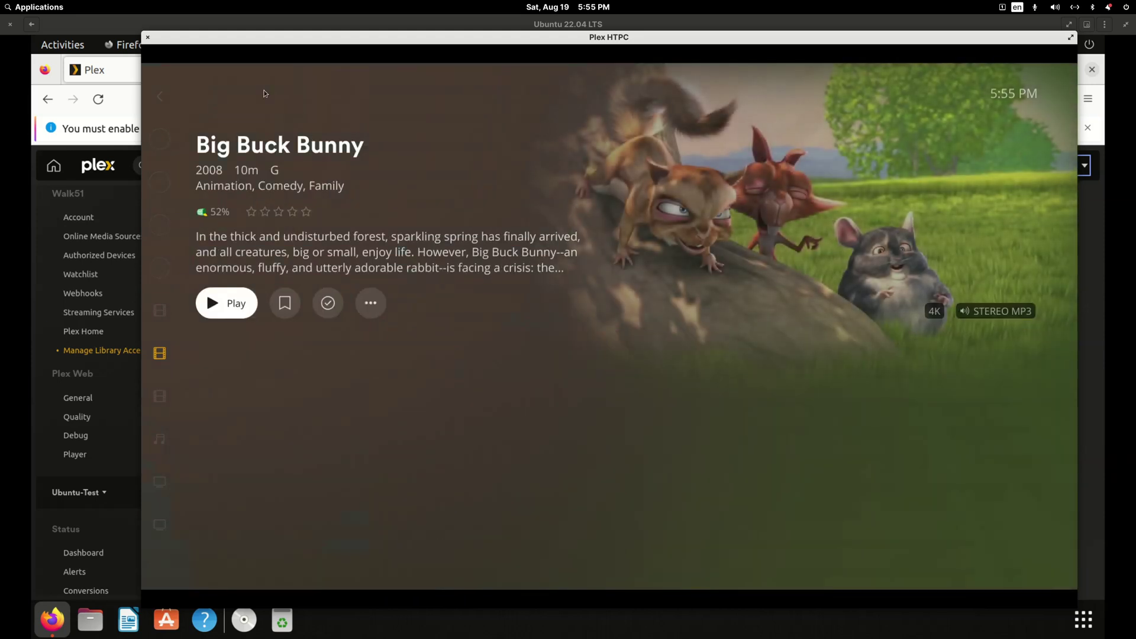
key("Return")
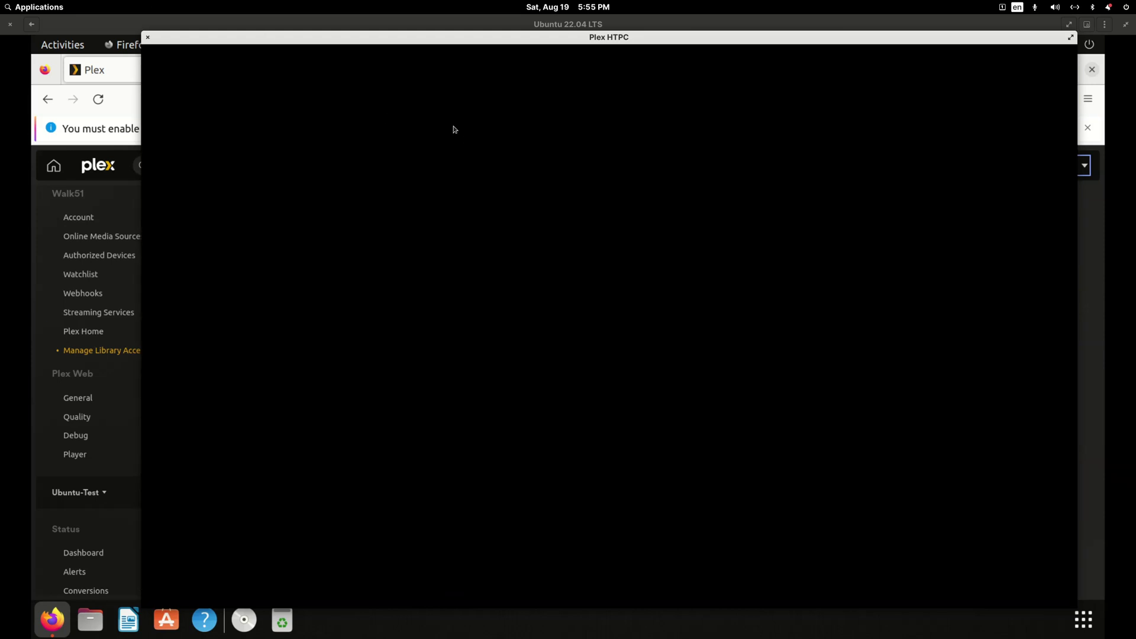
key("alt+F4")
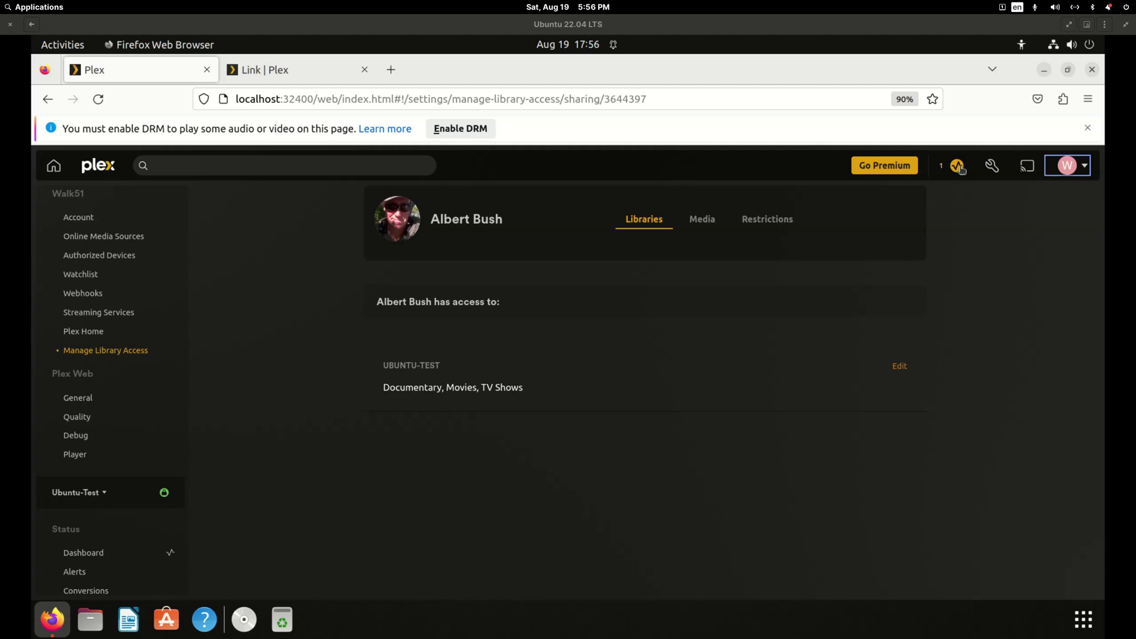
Open the UBUNTU-TEST server Dashboard from the Activity menu.
left_click(957, 166)
left_click(862, 214)
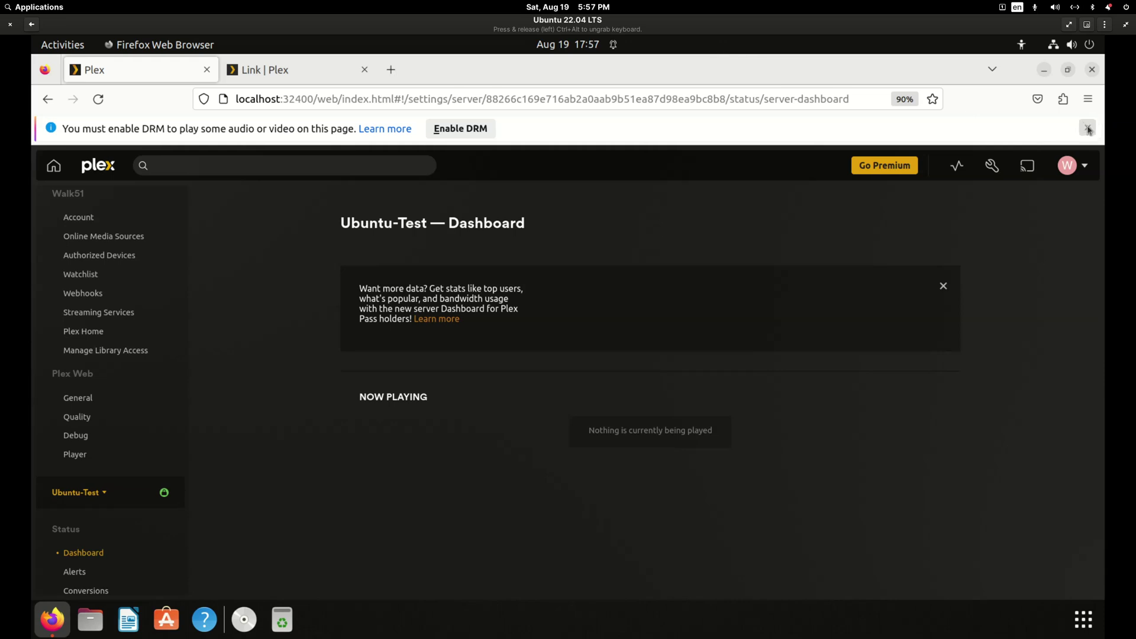
Launch Plex HTPC via an 'htpc' Activities search and arrange it beside the browser window.
double_click(999, 102)
left_click_drag(751, 83, 902, 122)
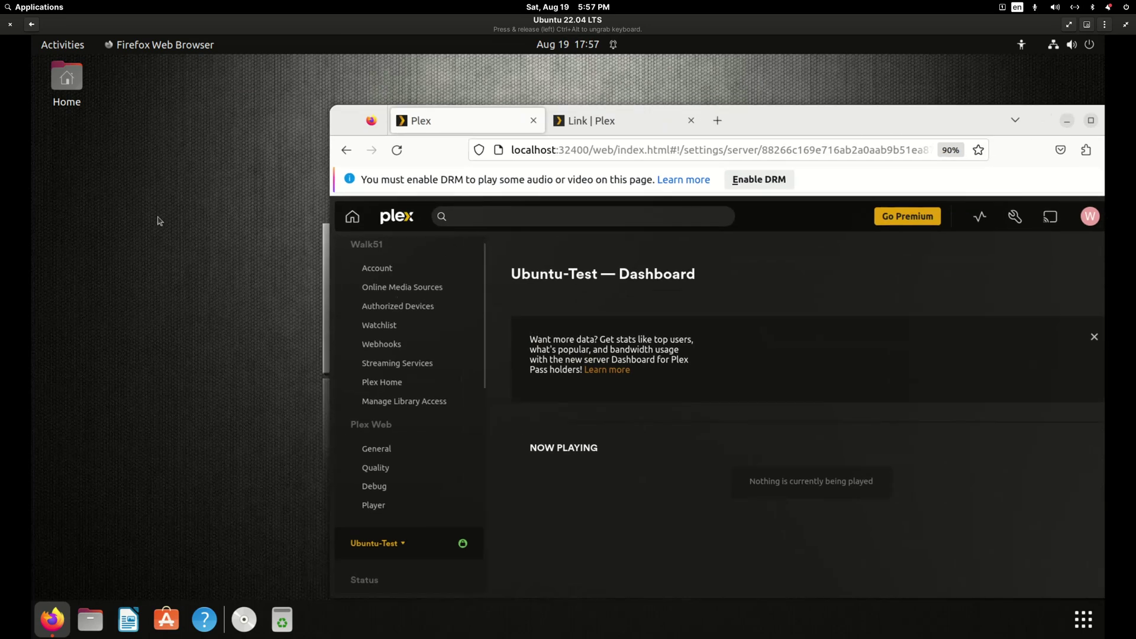
left_click(69, 49)
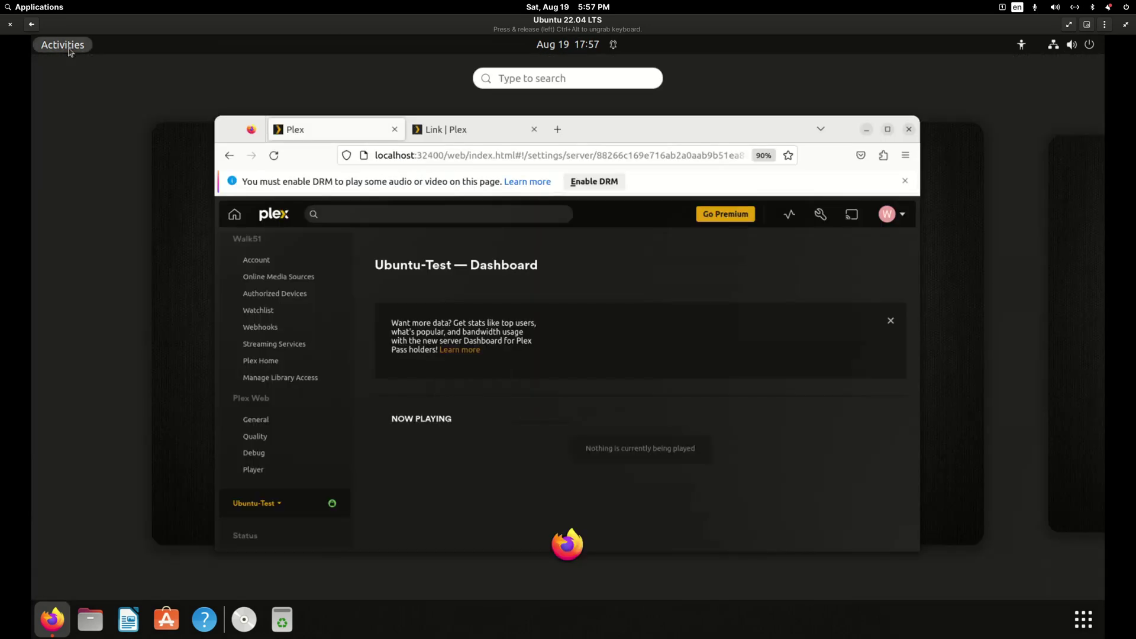
type("htpc")
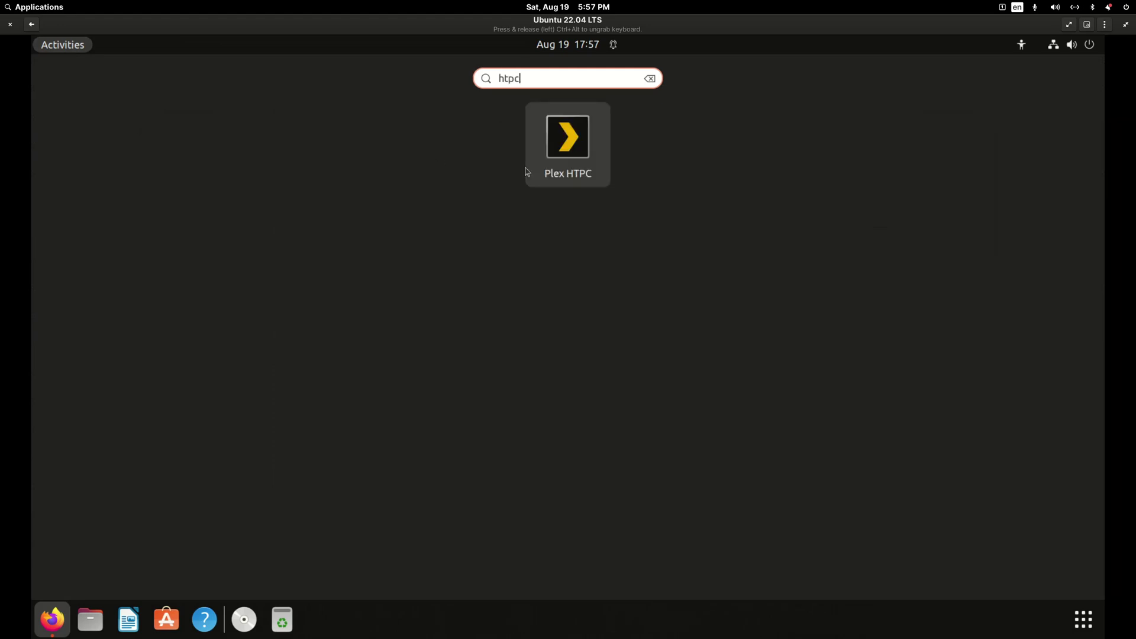
left_click(562, 159)
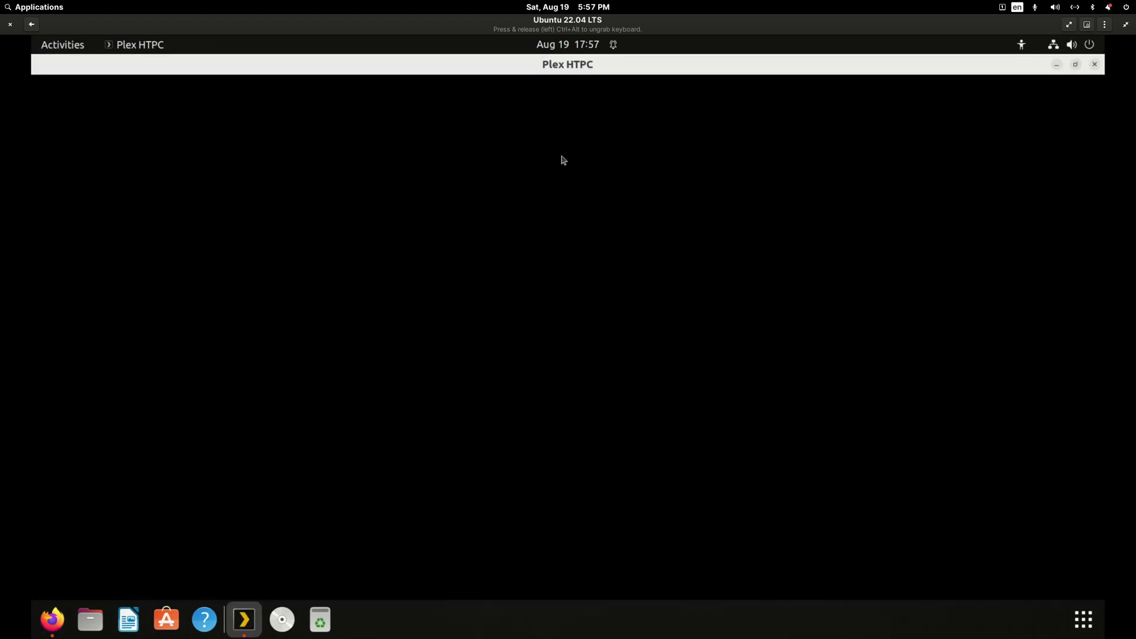
double_click(530, 73)
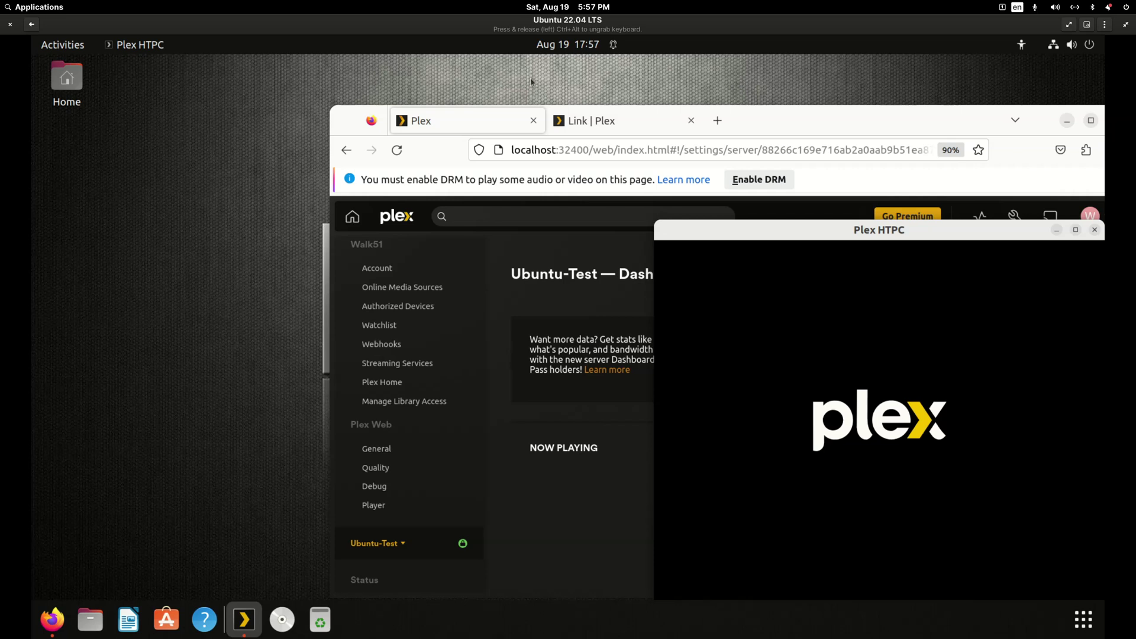
left_click_drag(780, 118, 408, 101)
left_click_drag(799, 219, 794, 125)
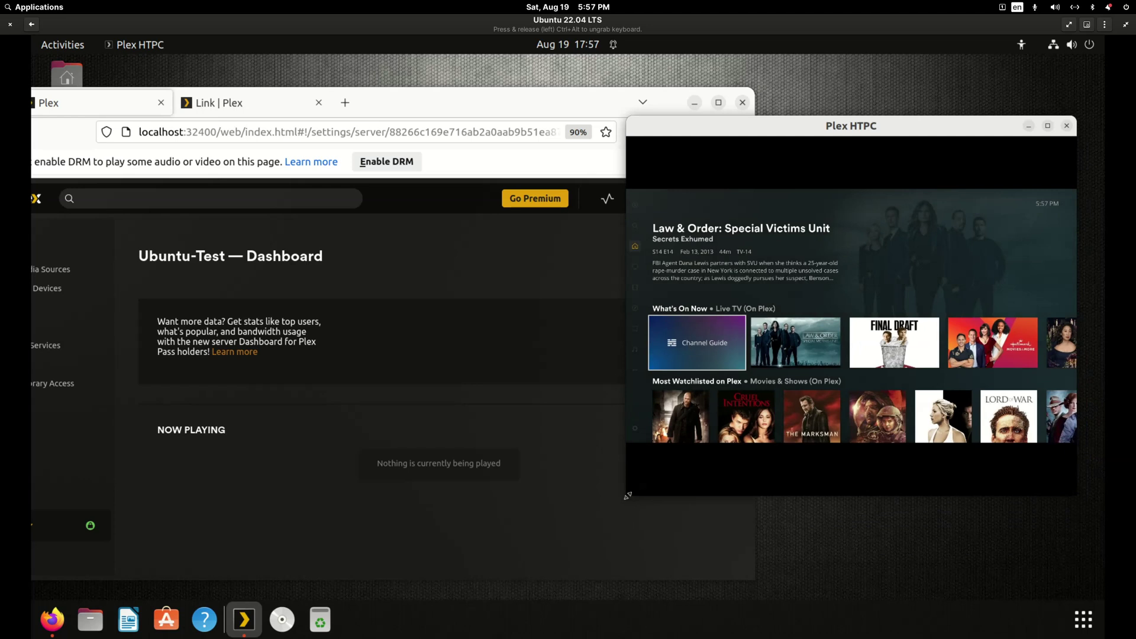
left_click_drag(627, 498, 530, 598)
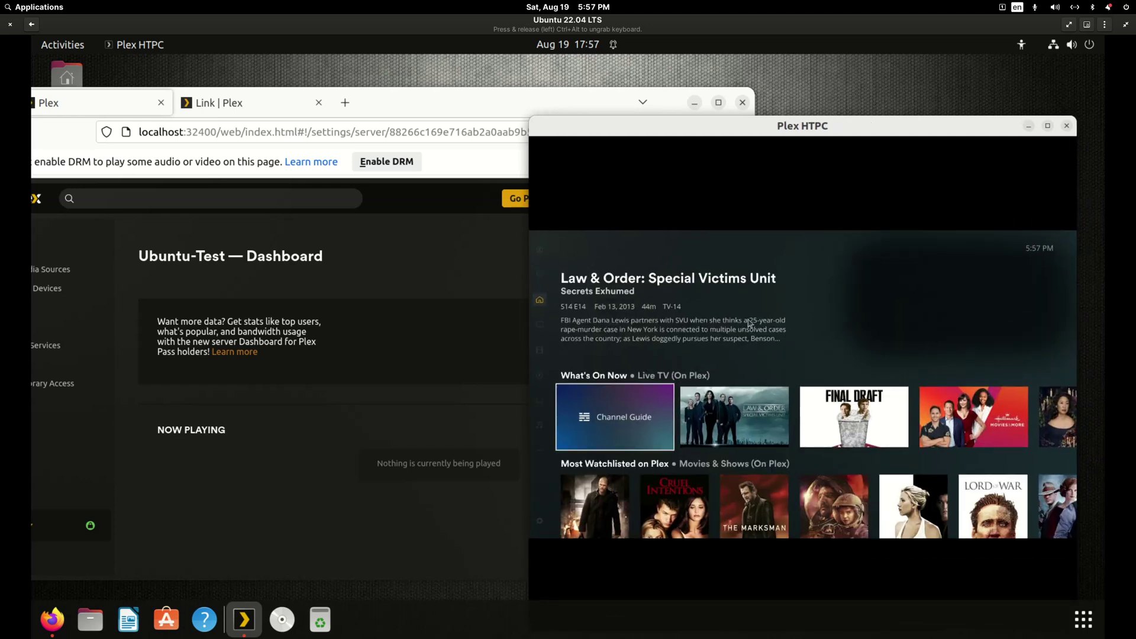
Go to Music in Plex HTPC and start Sign In to get a link code.
key("Left")
key("Down")
key("Down")
key("Down")
key("Down")
key("Down")
key("Down")
key("Down")
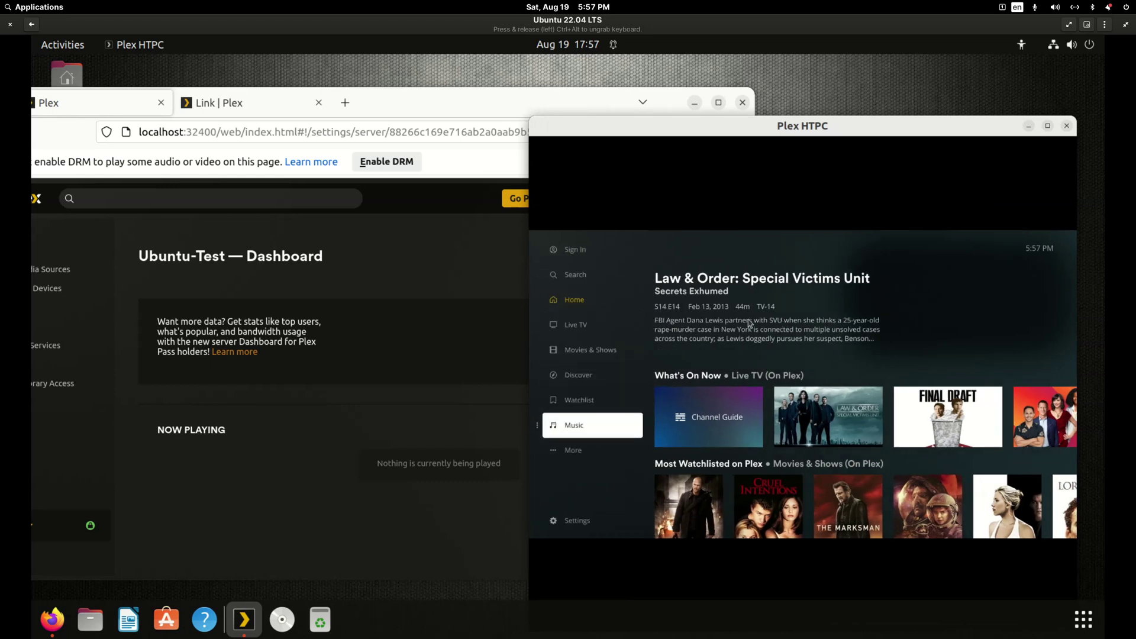
key("Up")
key("Up")
key("Return")
key("Return")
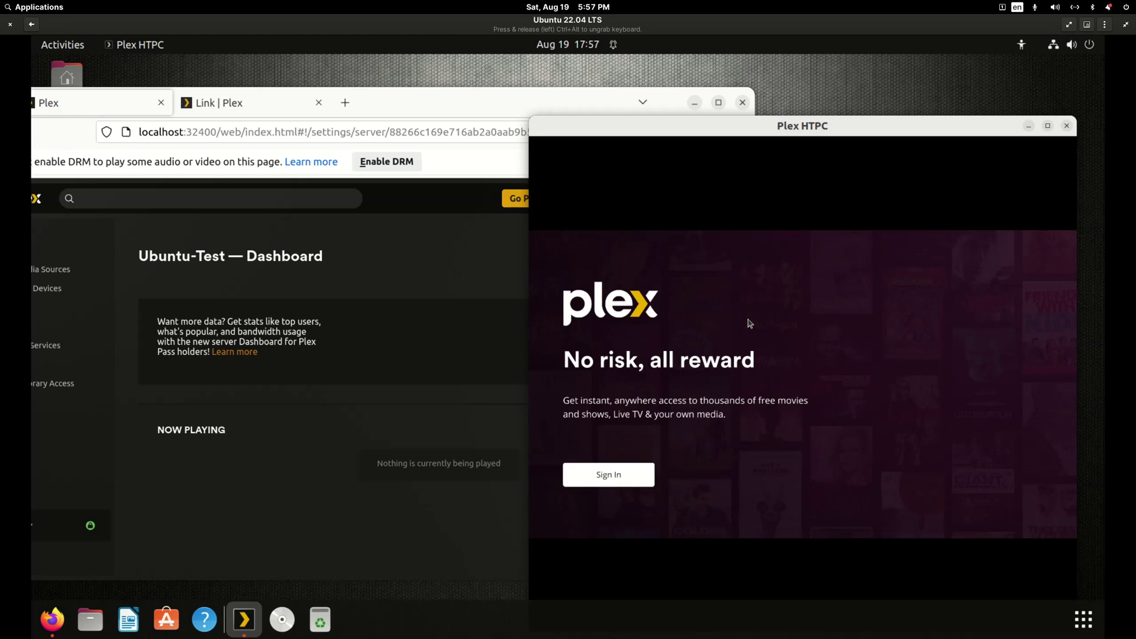
key("Return")
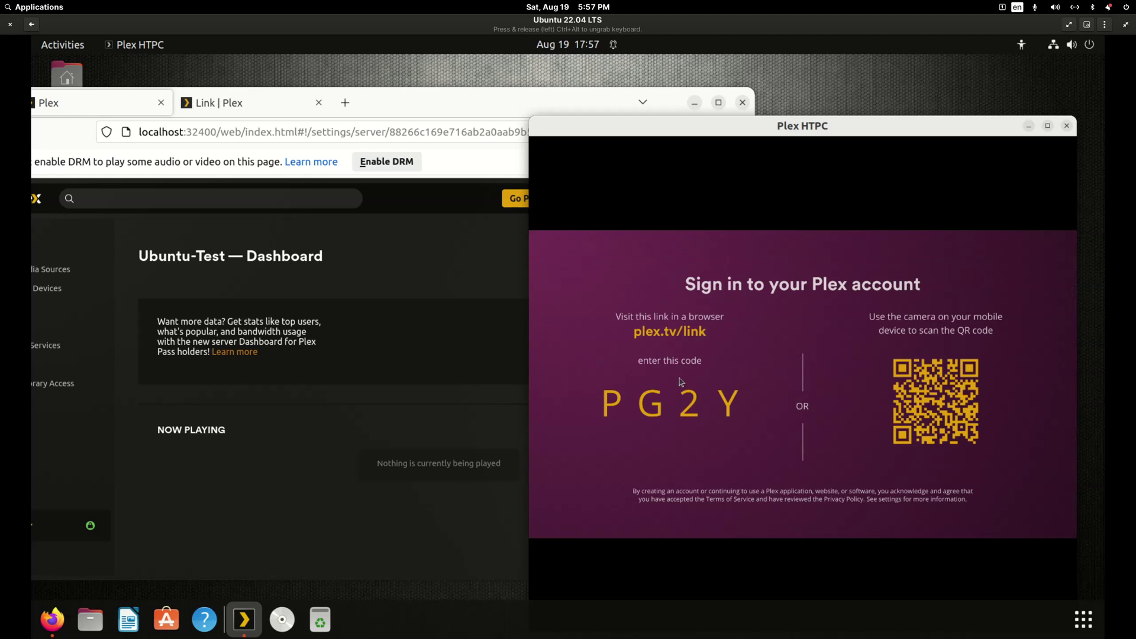
Enter the displayed link code on the plex.tv Link page, submit it, and maximize Plex HTPC.
left_click_drag(743, 133, 852, 149)
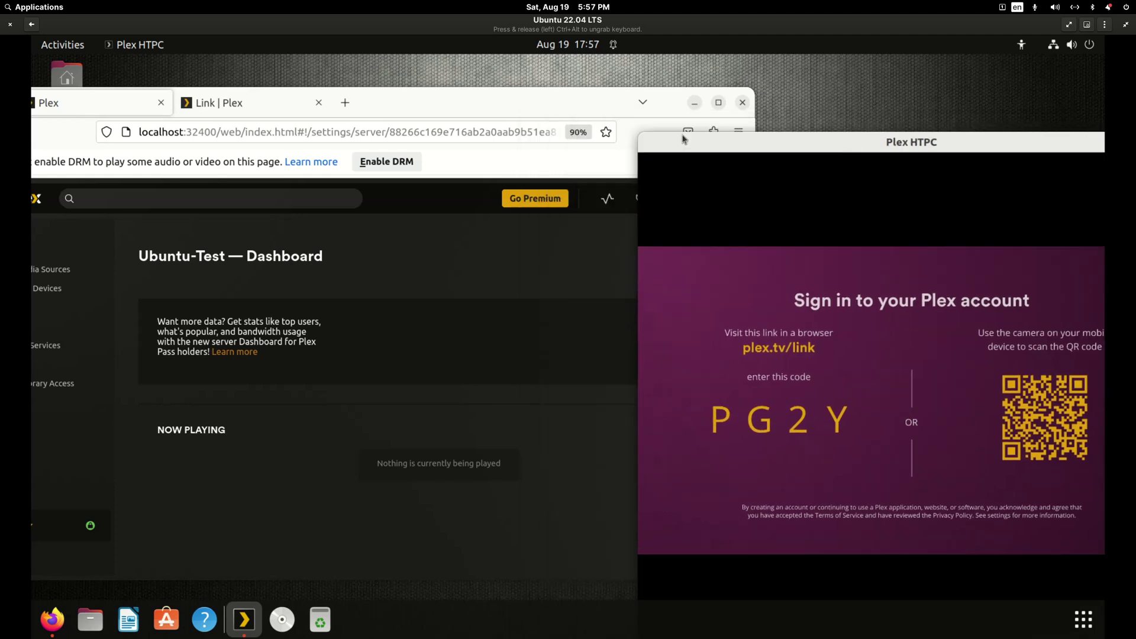
left_click(467, 103)
left_click(245, 104)
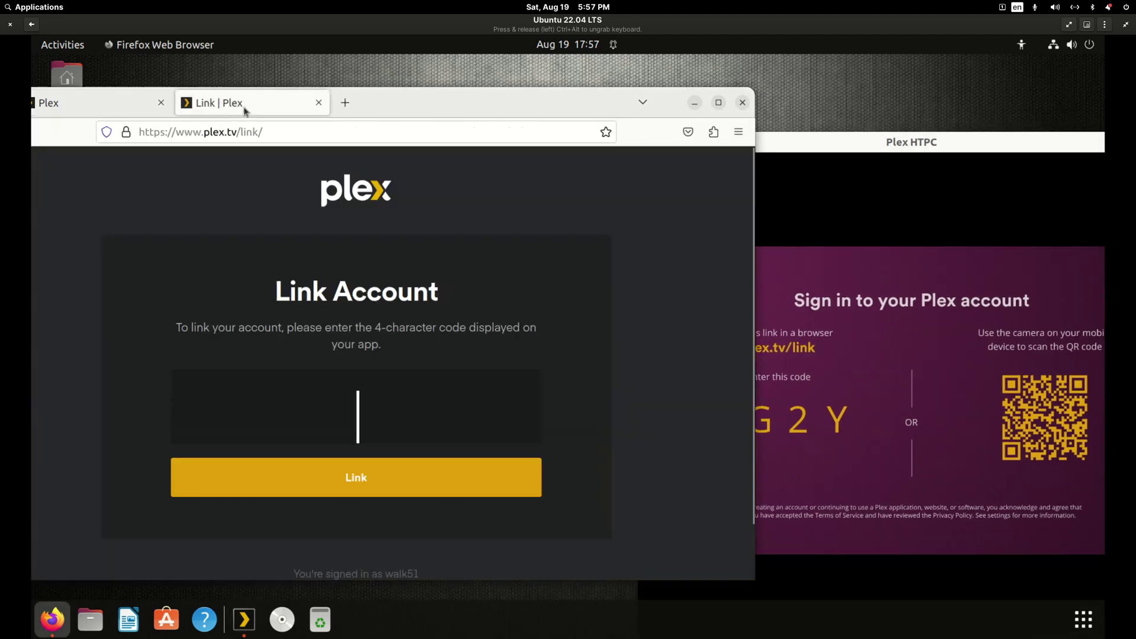
double_click(438, 105)
left_click(177, 127)
type("PG2Y")
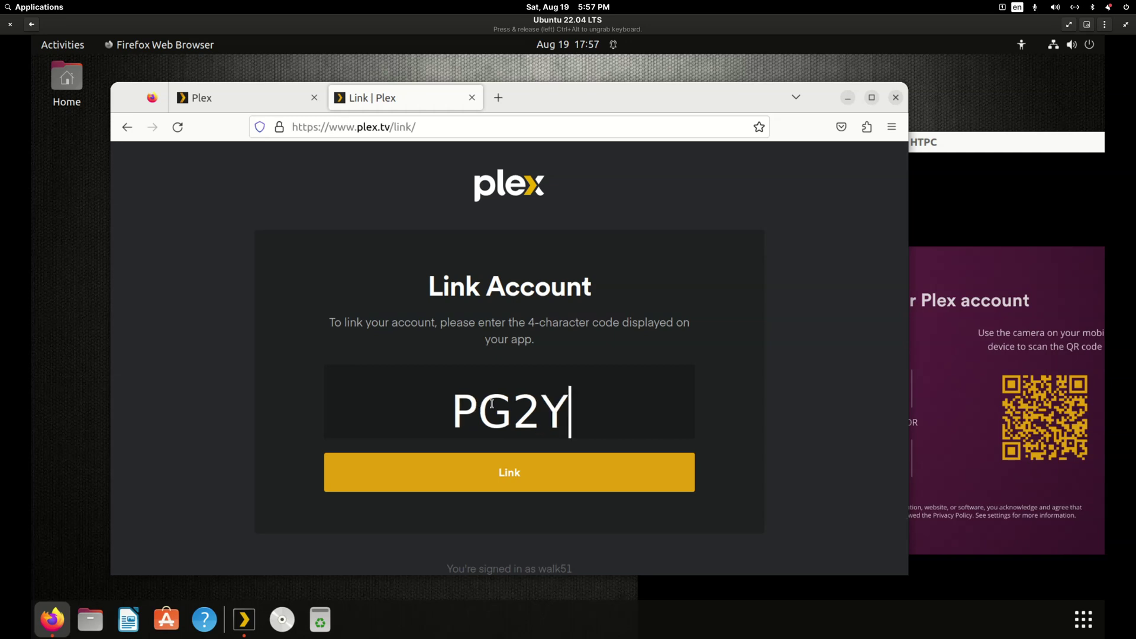
left_click(479, 473)
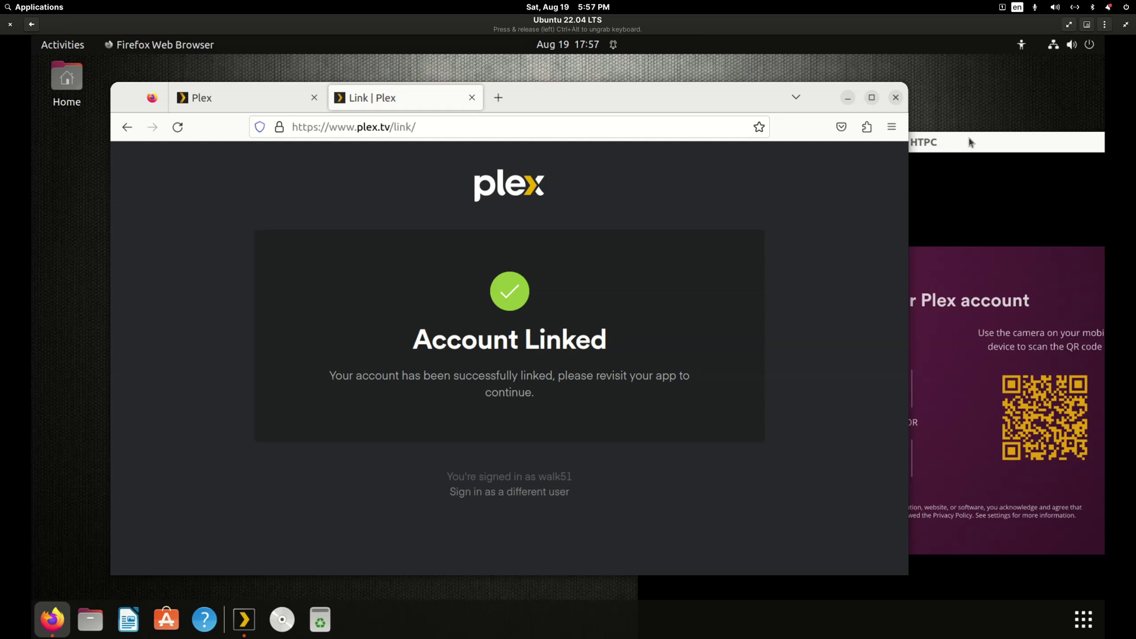
left_click_drag(969, 143, 588, 98)
double_click(588, 99)
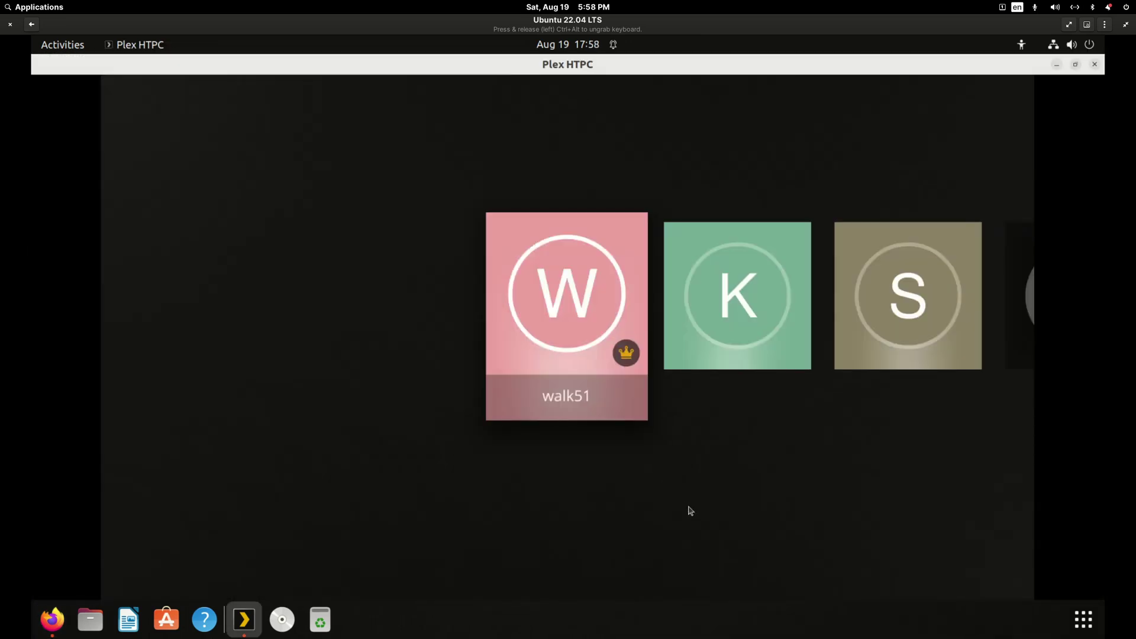
Browse the owner, Kid 12 years old and Spouse profiles, ending on the owner's profile.
key("Right")
key("Right")
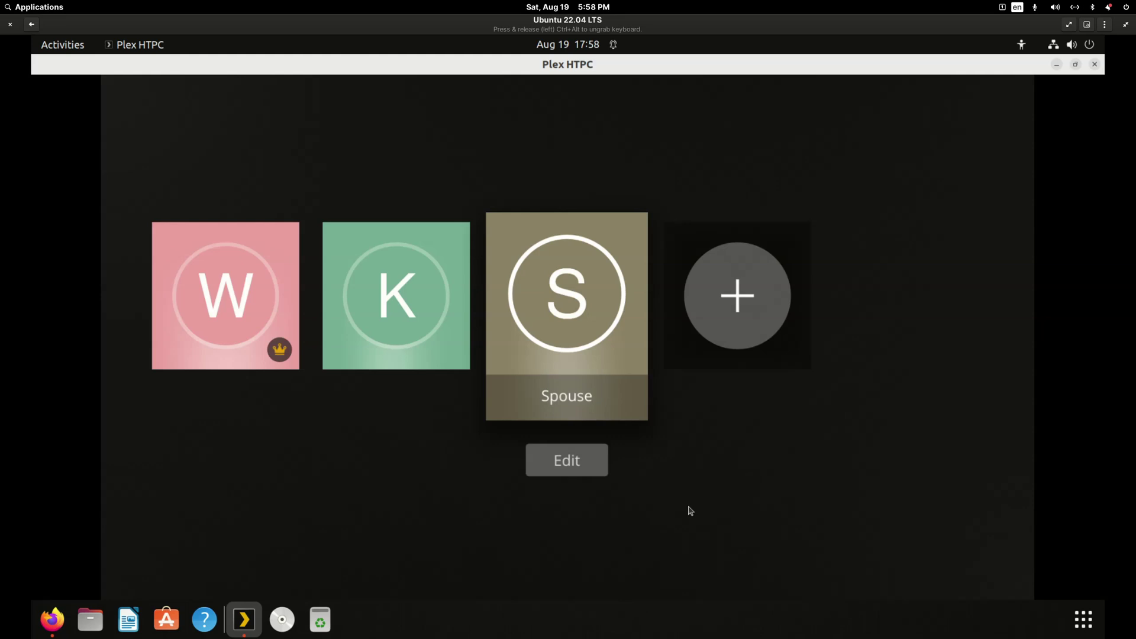
key("Left")
key("Left")
key("Right")
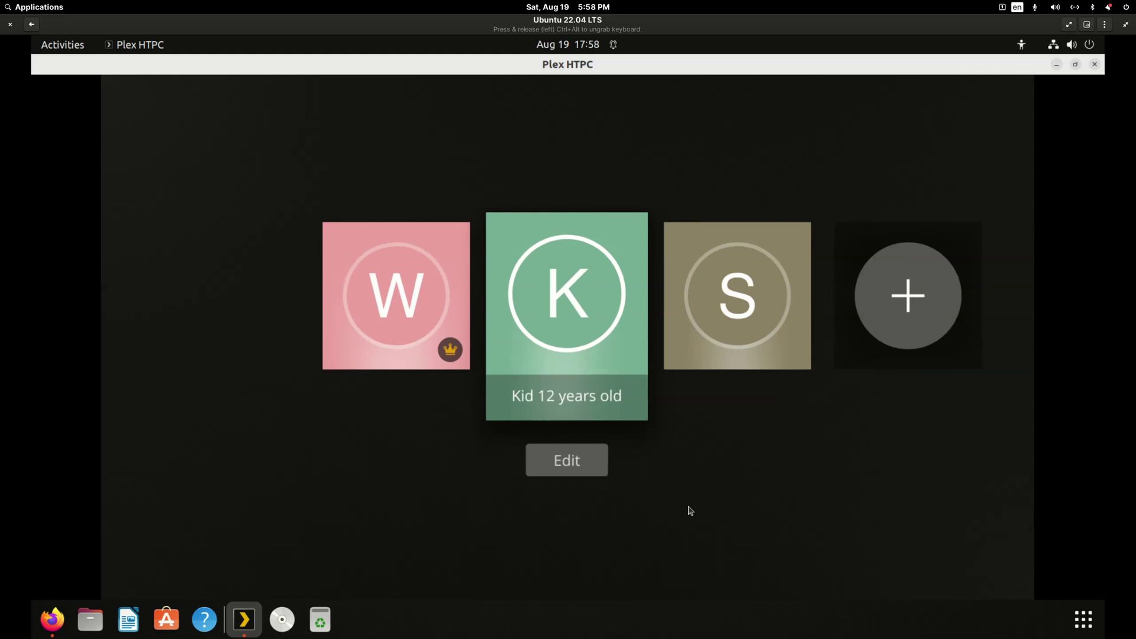
key("Right")
key("Left")
key("Right")
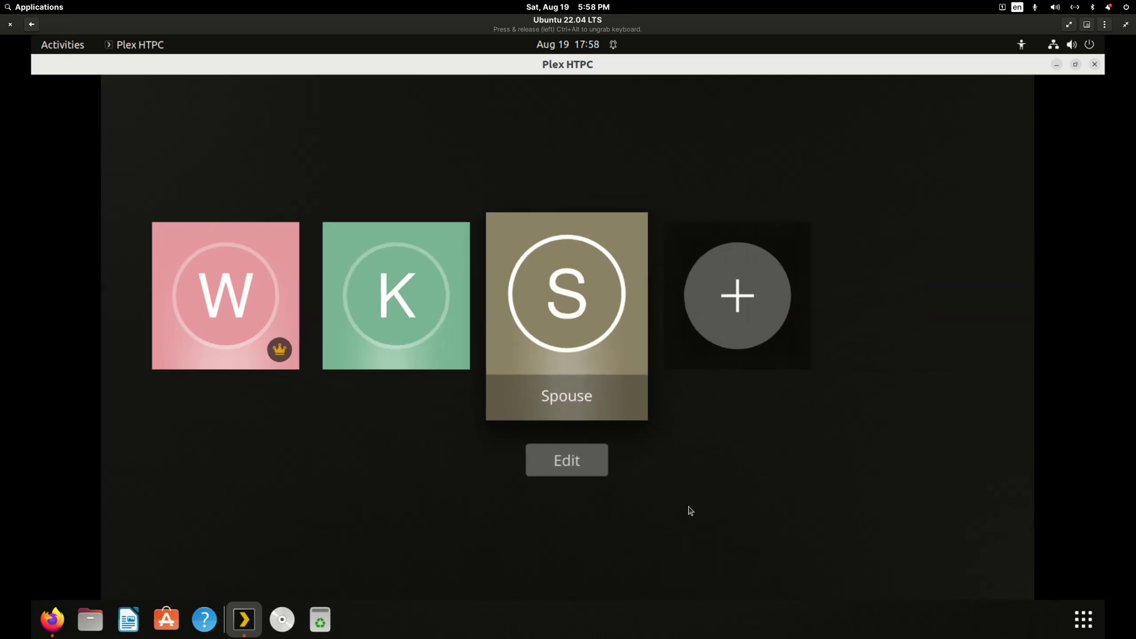
key("Left")
key("Left")
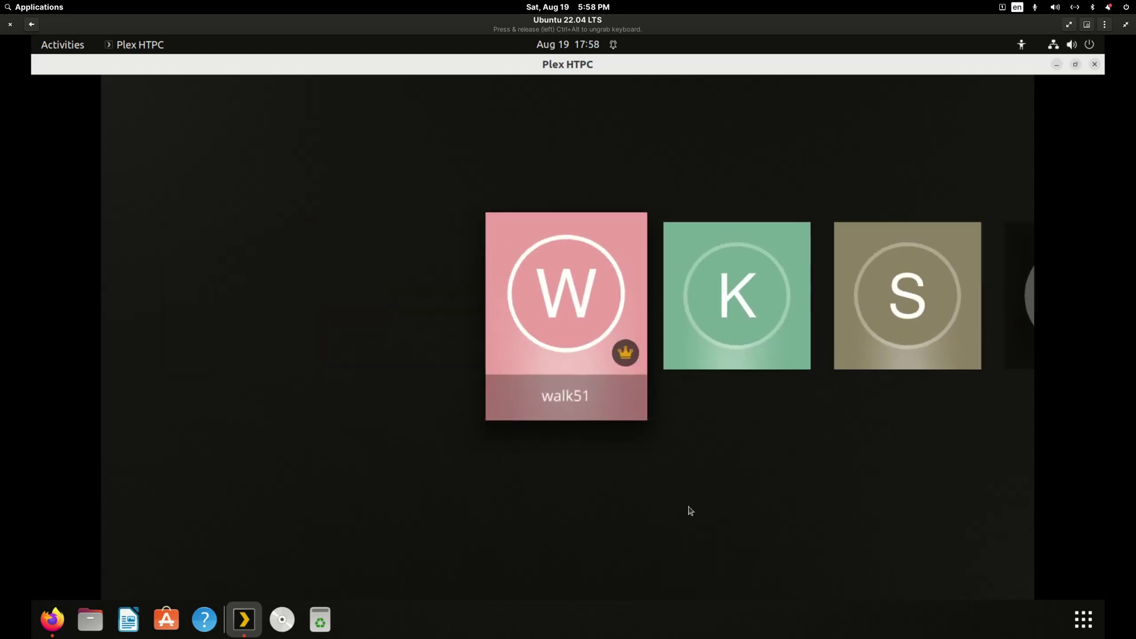
key("Right")
key("Right")
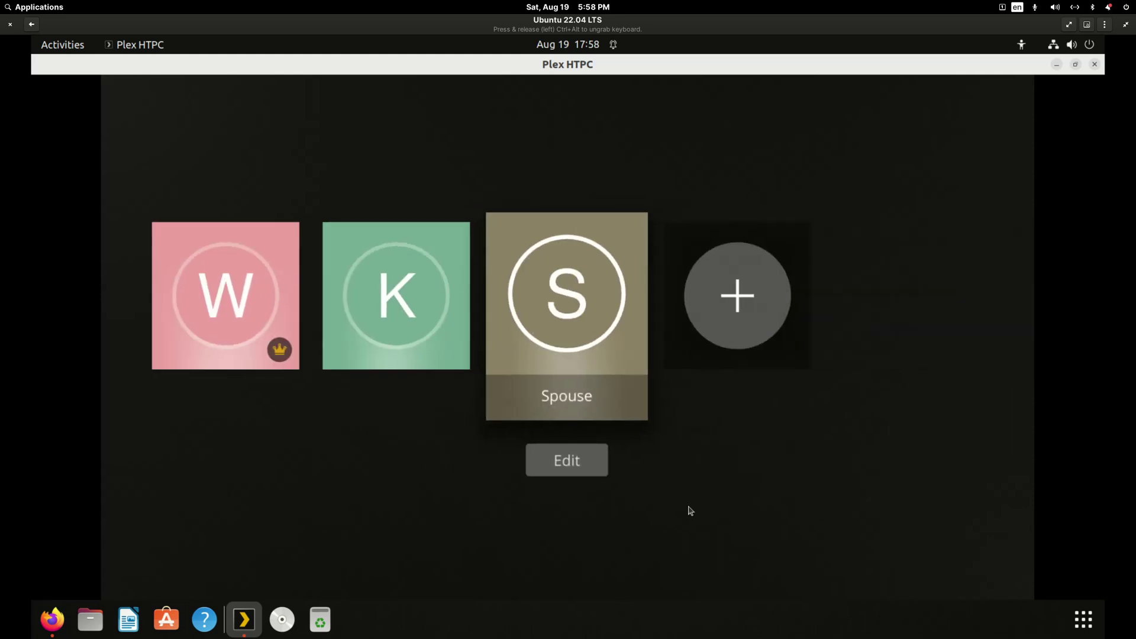
key("Left")
key("Left")
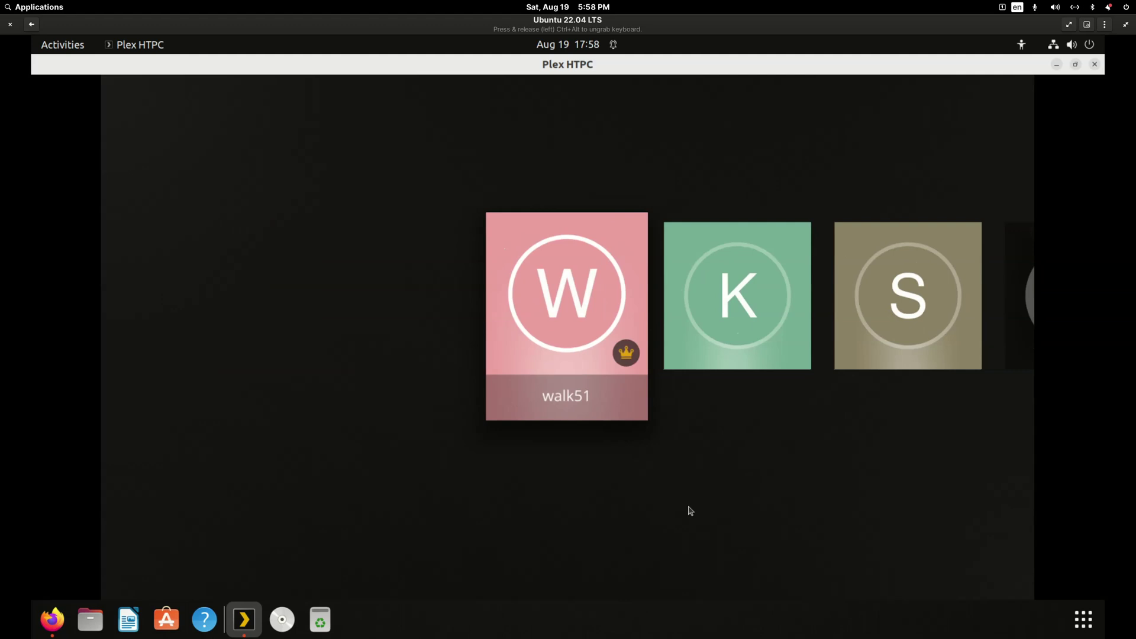
Enter the owner's profile, accept the default pinned sources, and open TV Shows - Kids.
key("Return")
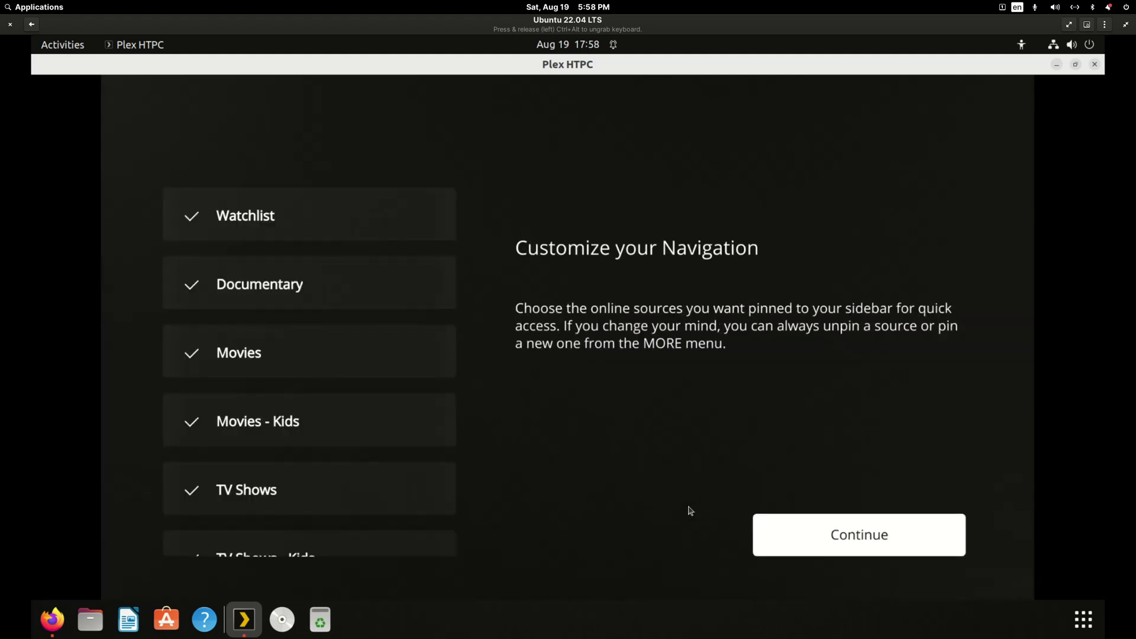
key("Return")
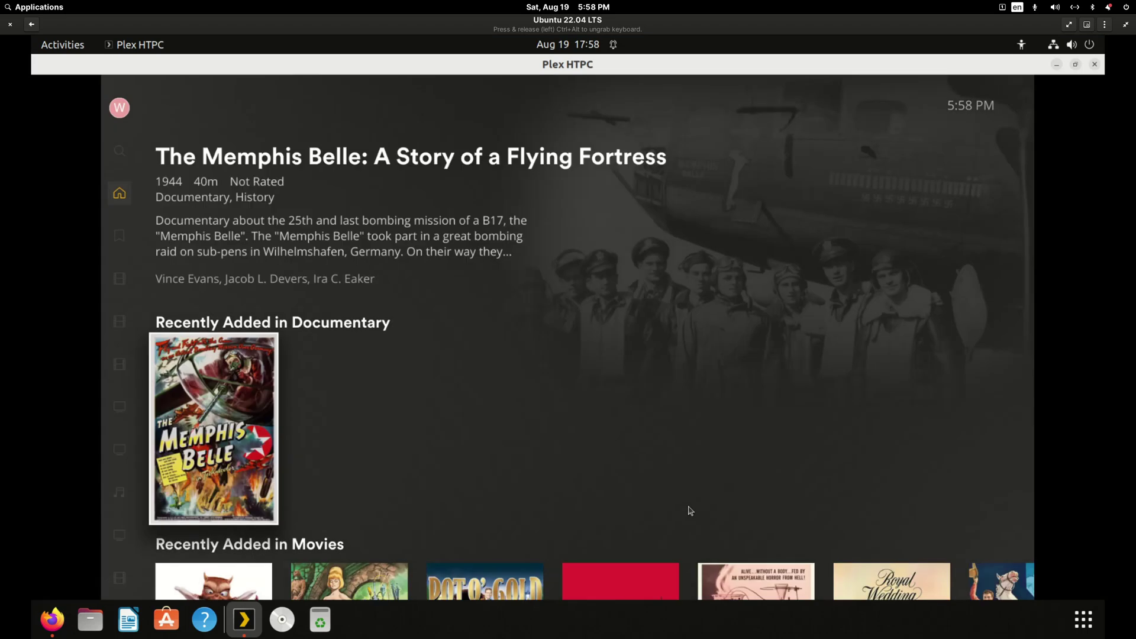
key("Left")
key("Down")
key("Down")
key("Down")
key("Down")
key("Down")
key("Down")
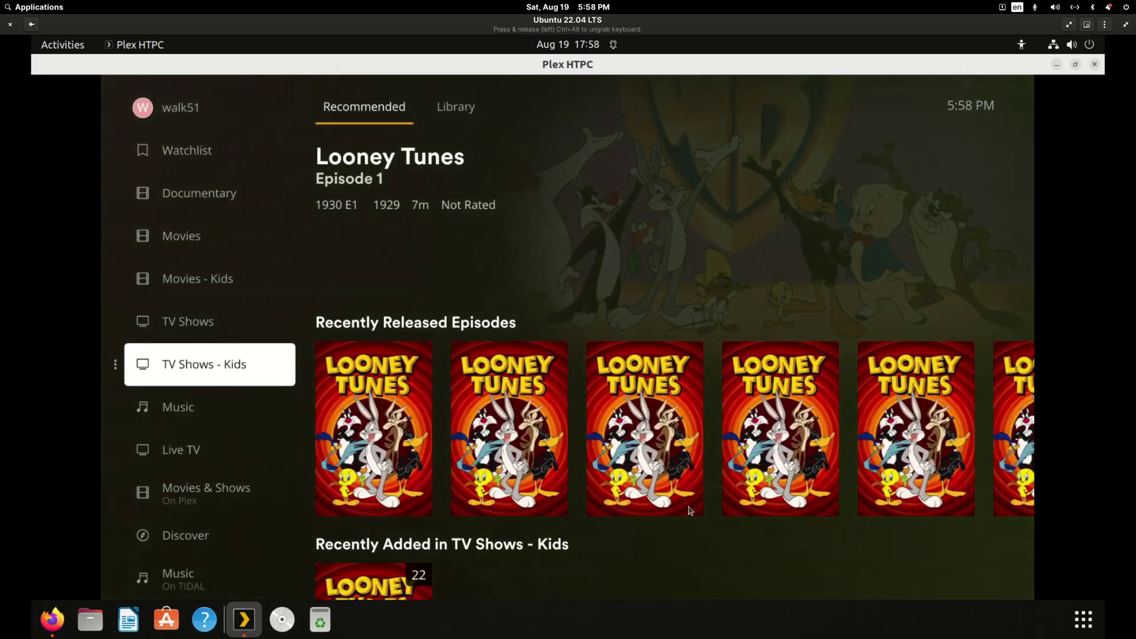
key("Up")
key("Up")
key("Up")
key("Up")
key("Up")
key("Up")
key("Up")
key("Up")
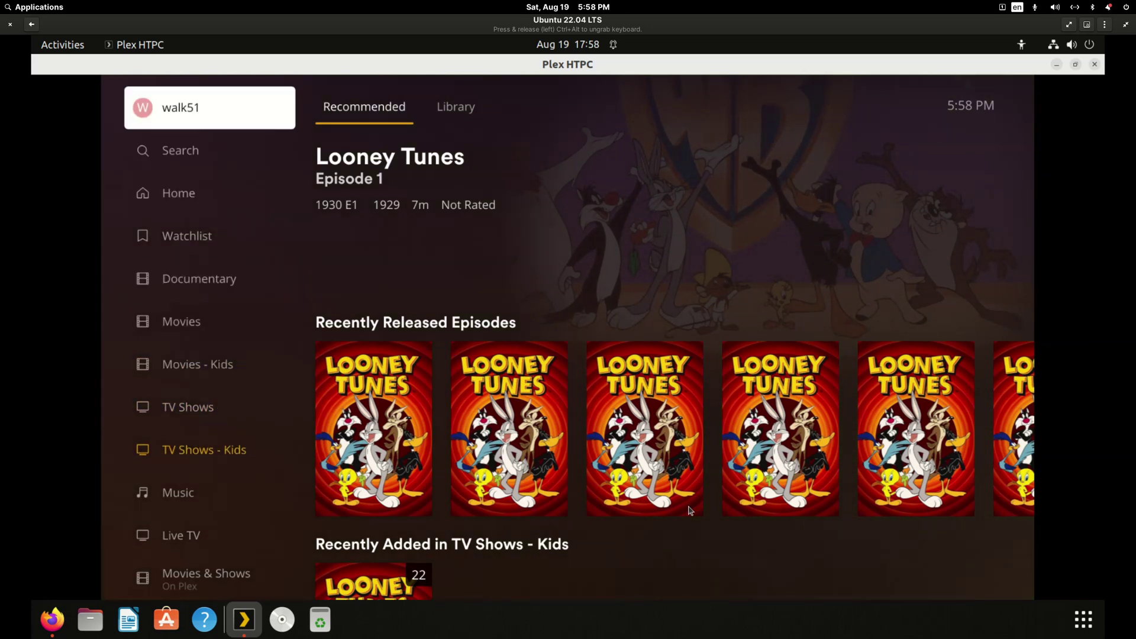
Switch users from the user options menu to the Kid profile.
key("Return")
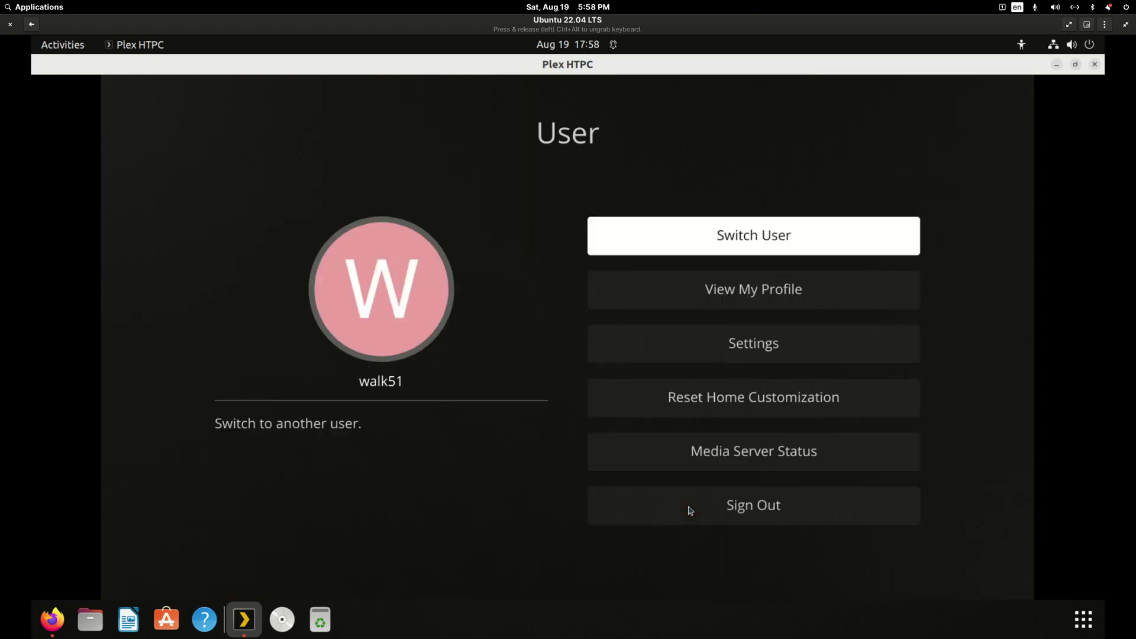
key("Down")
key("Up")
key("Return")
key("Right")
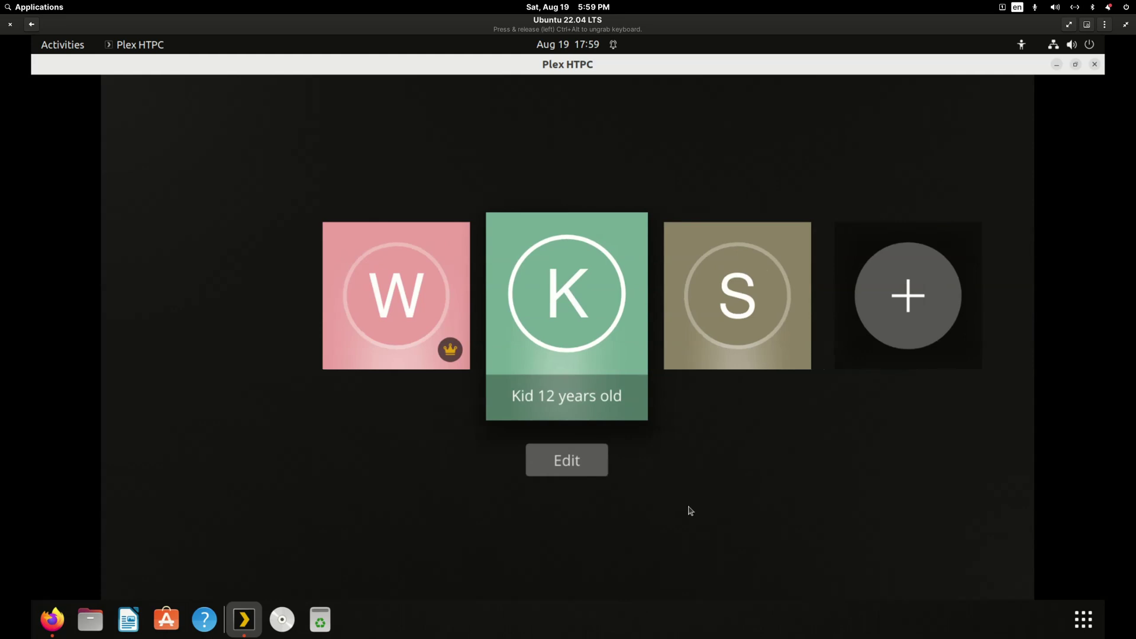
key("Return")
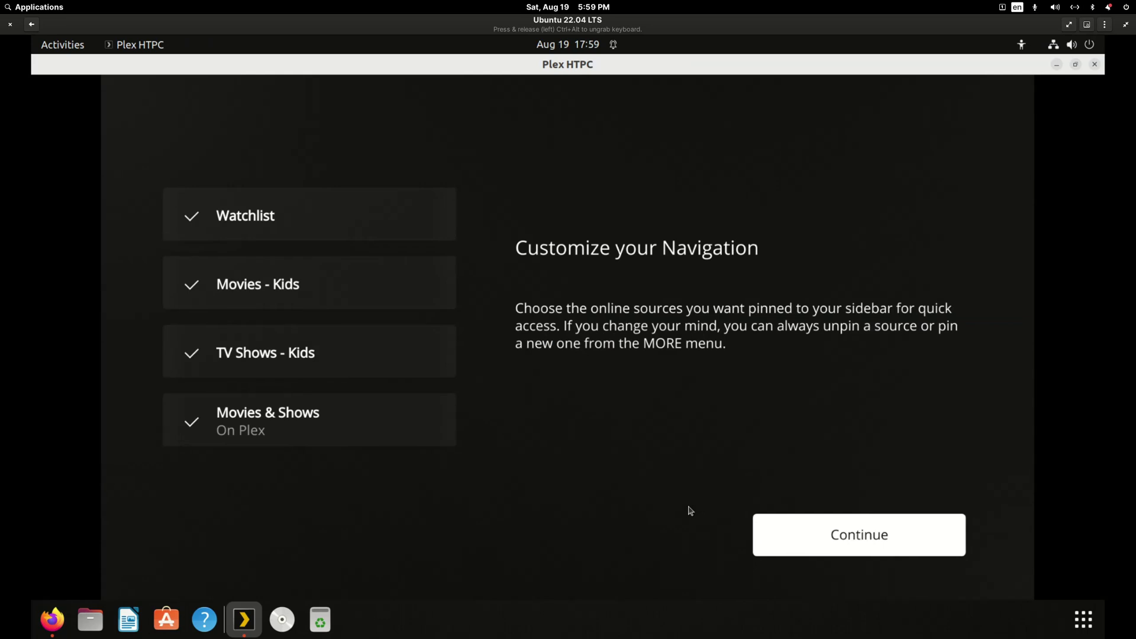
Confirm the Kid profile's pinned navigation, review its kids-only libraries, then open the profile list.
key("Return")
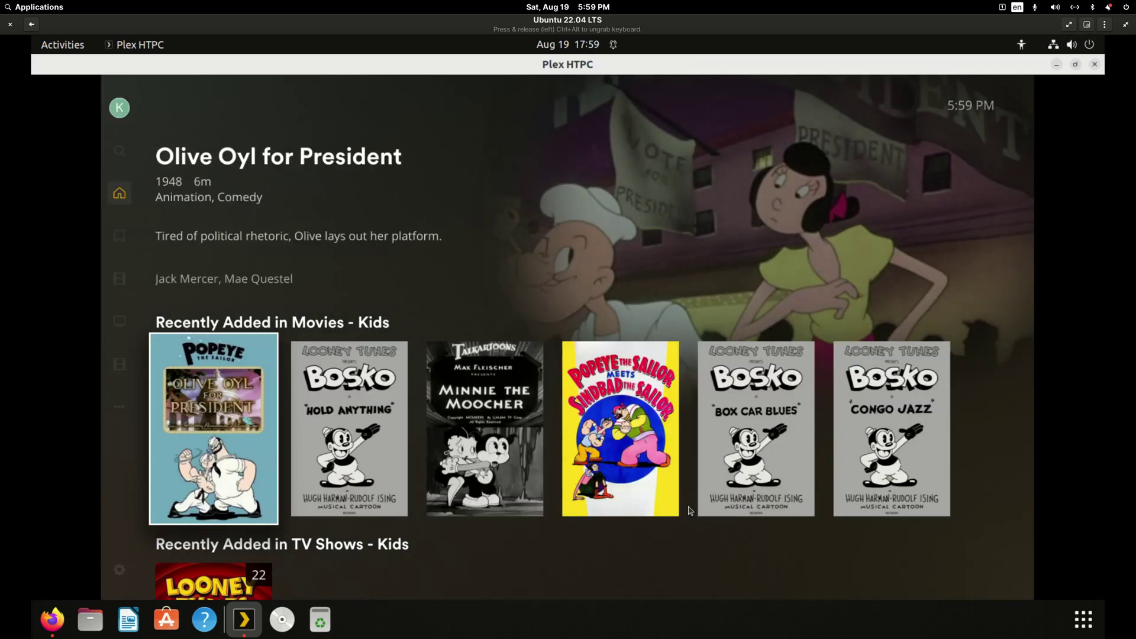
key("Left")
key("Down")
key("Down")
key("Down")
key("Up")
key("Up")
key("Up")
key("Up")
key("Up")
key("Return")
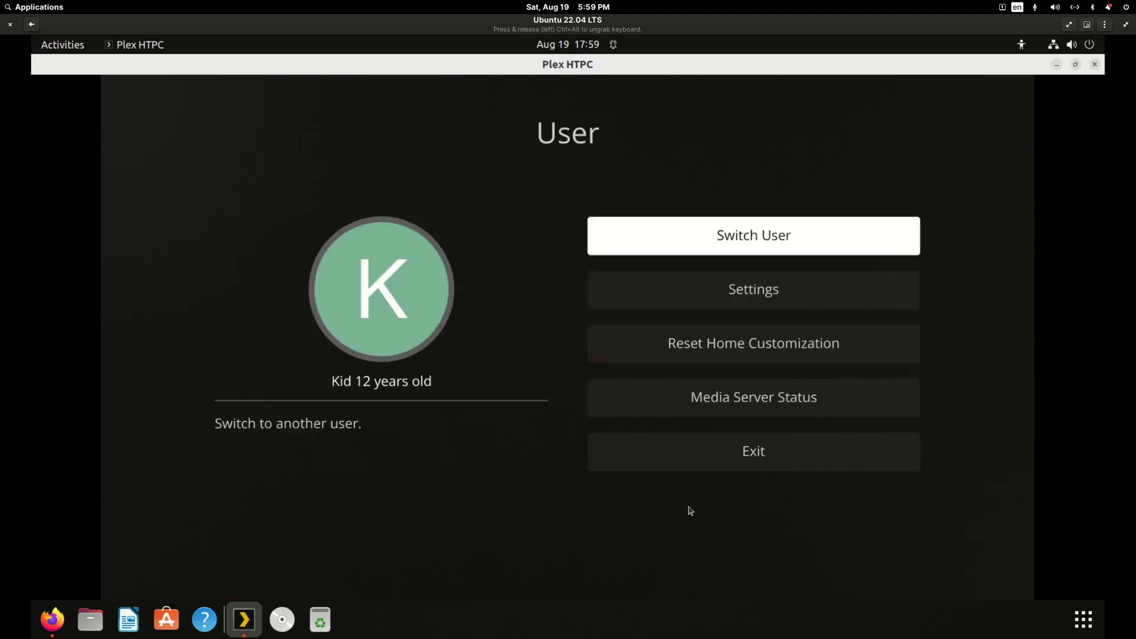
key("Return")
Sign in as the Spouse profile and continue through its setup.
key("Right")
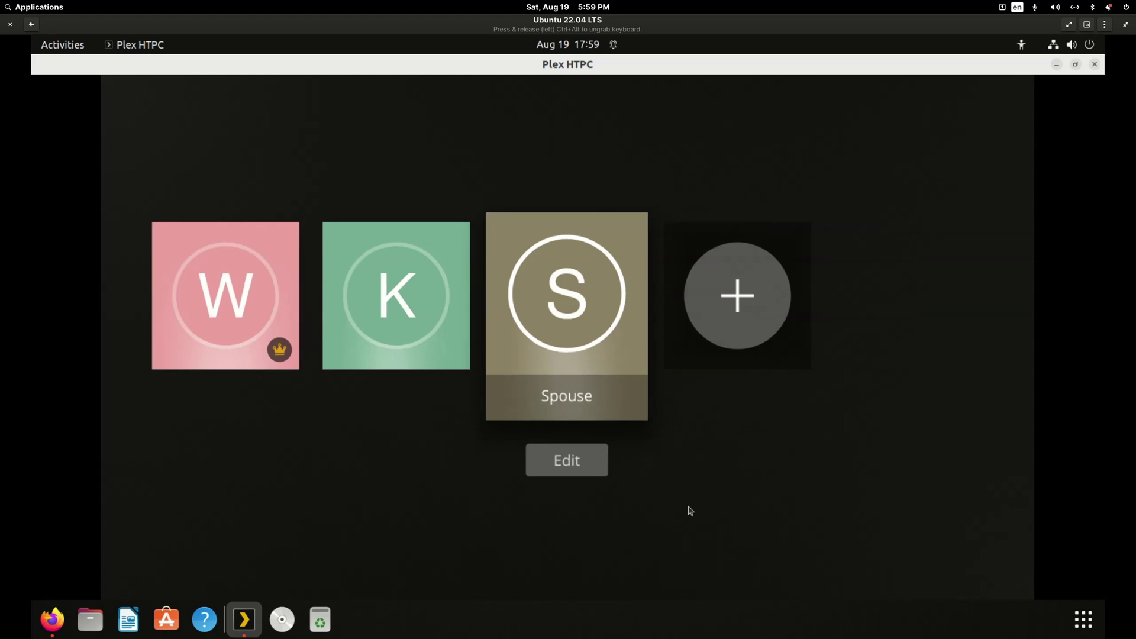
key("Return")
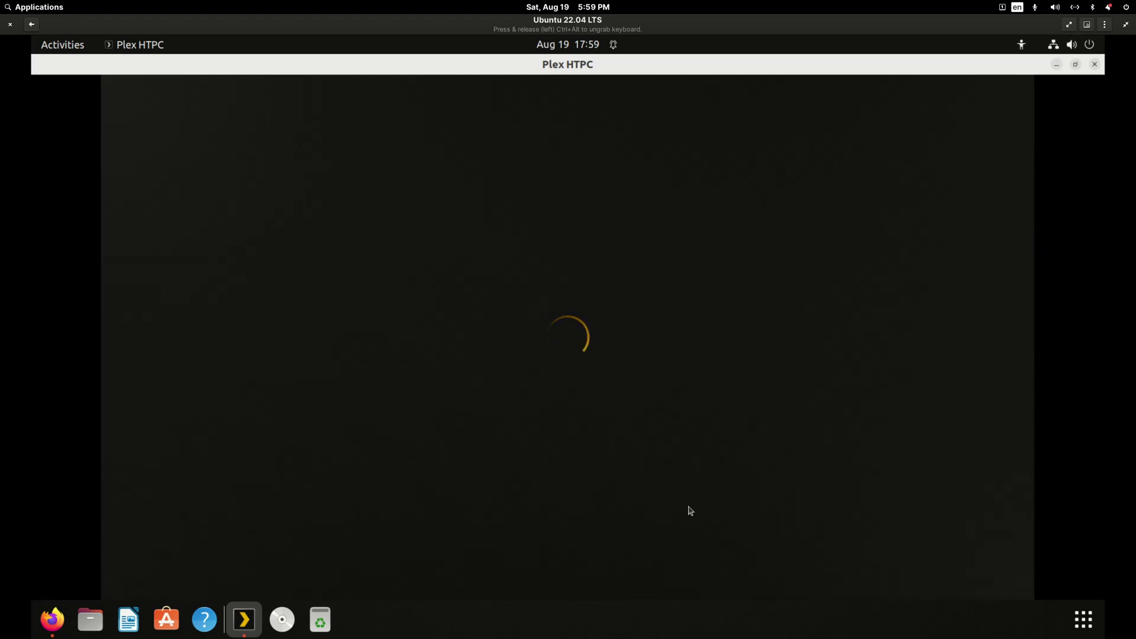
key("Return")
key("Return")
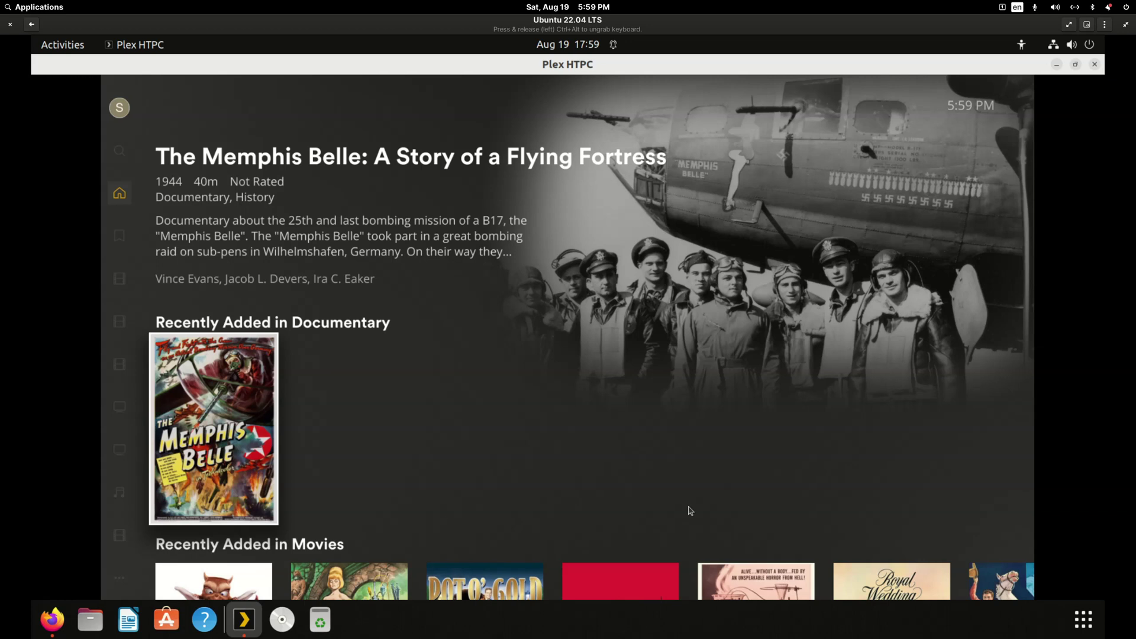
Browse the Spouse's full library list and Watchlist, then exit Plex HTPC.
key("Left")
key("Up")
key("Down")
key("Down")
key("Return")
key("Up")
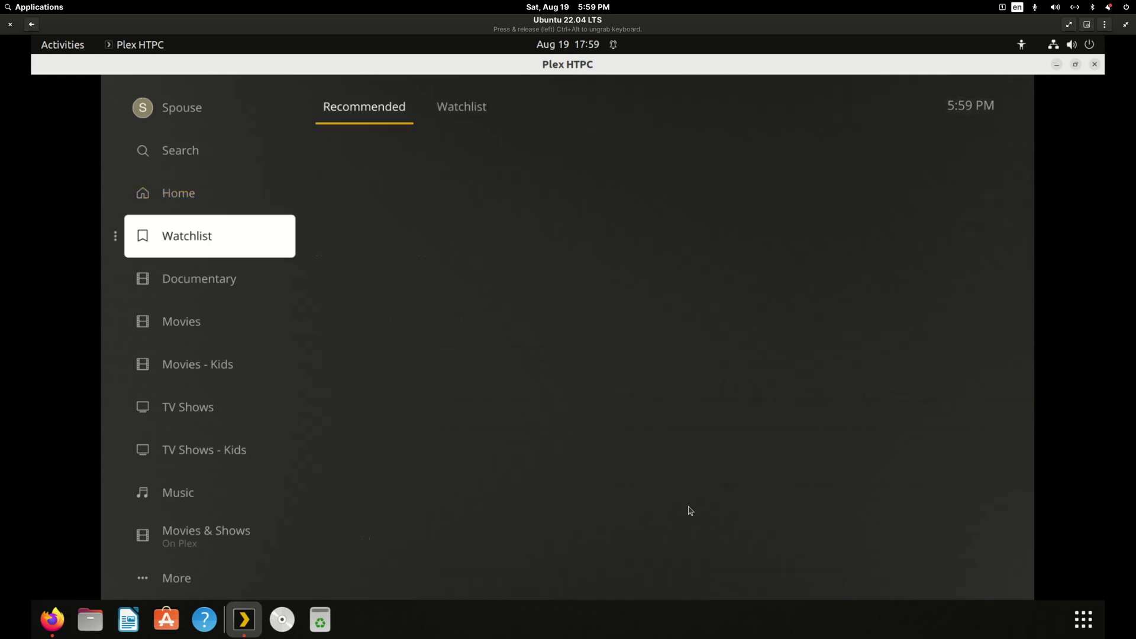
key("Up")
key("Down")
key("Down")
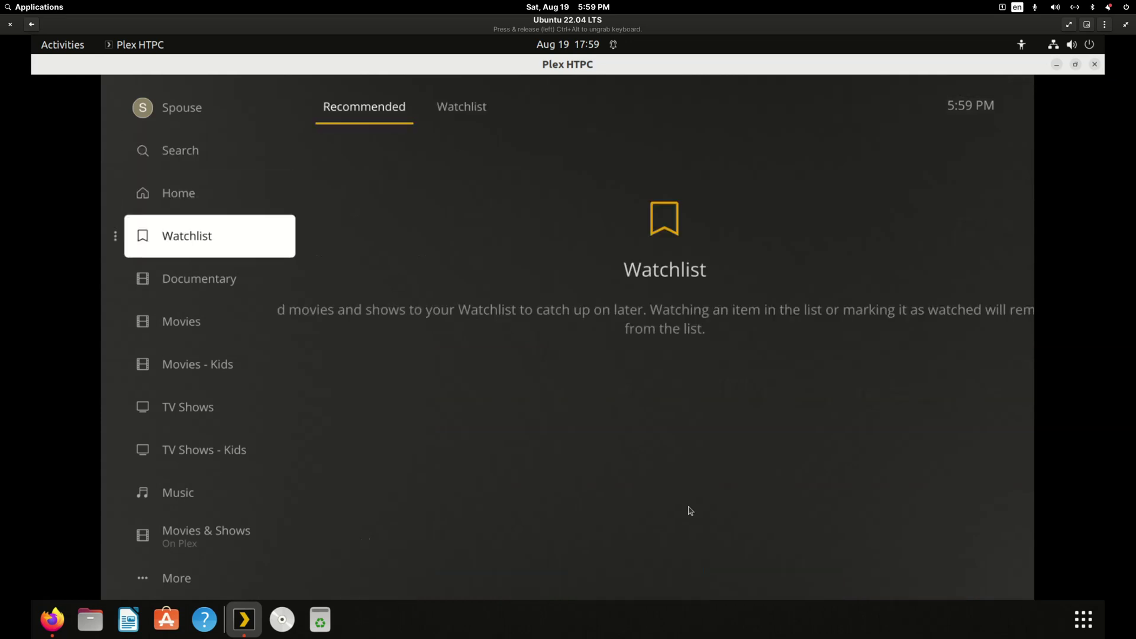
key("Escape")
key("Escape")
key("Escape")
key("Escape")
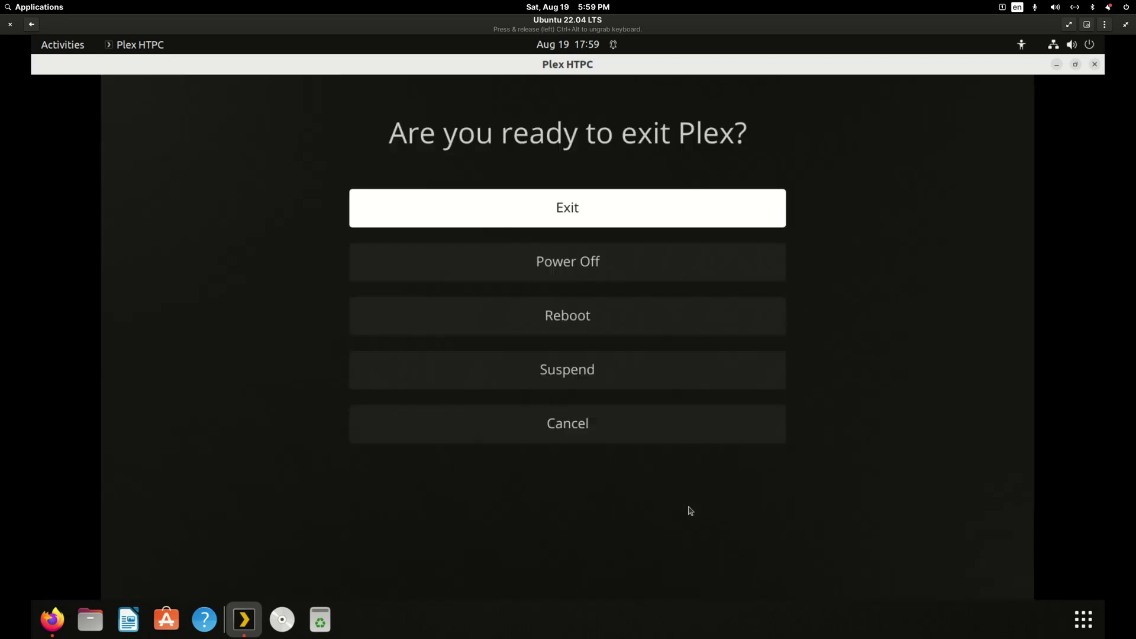
key("Return")
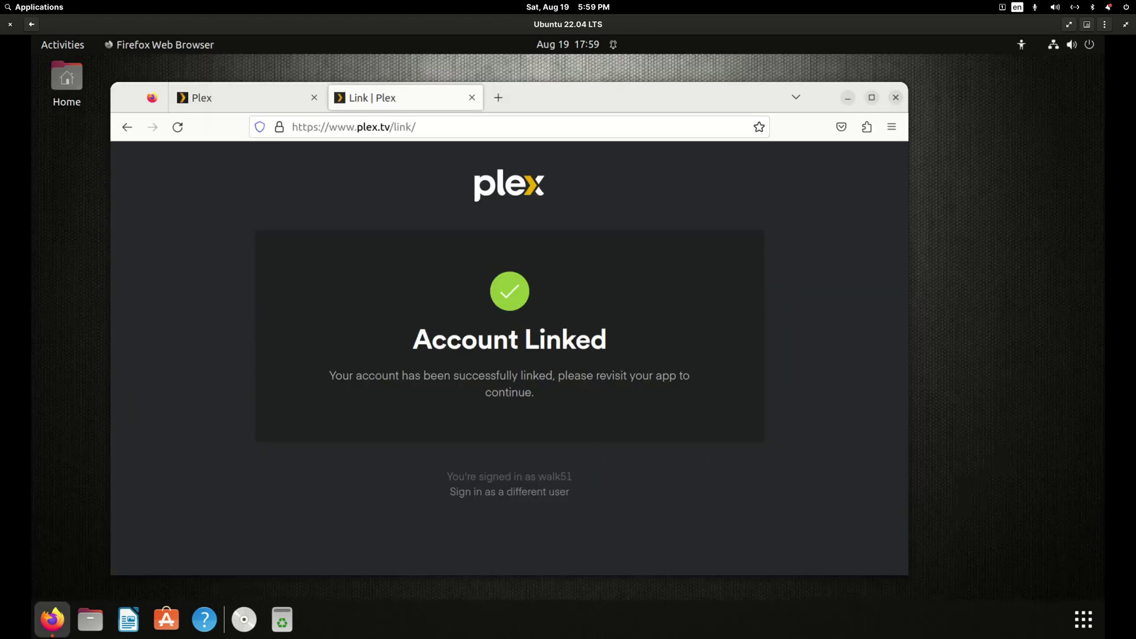
Compare the Movies libraries from the UNRAID63 and Walker63 servers in the sidebar.
mouse_move(470, 632)
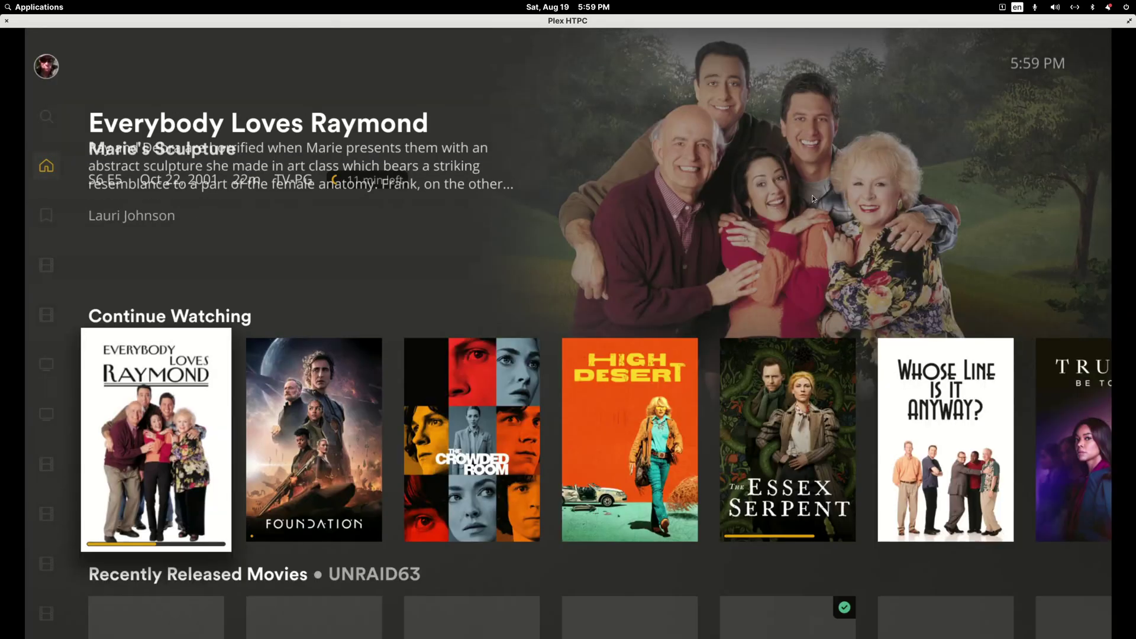
key("Left")
key("Down")
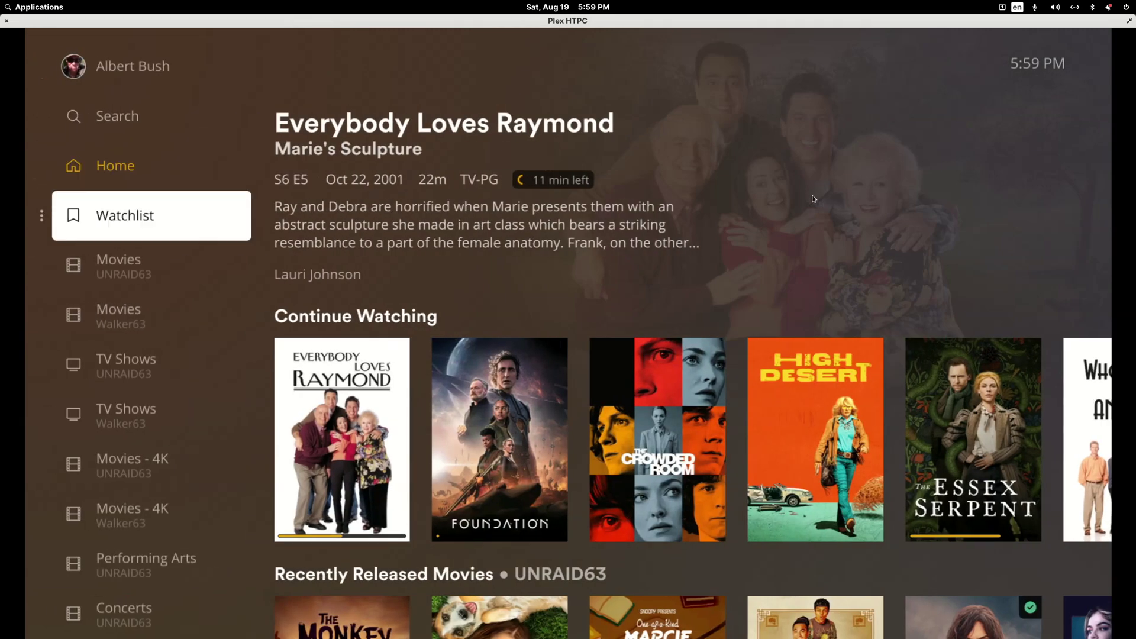
key("Down")
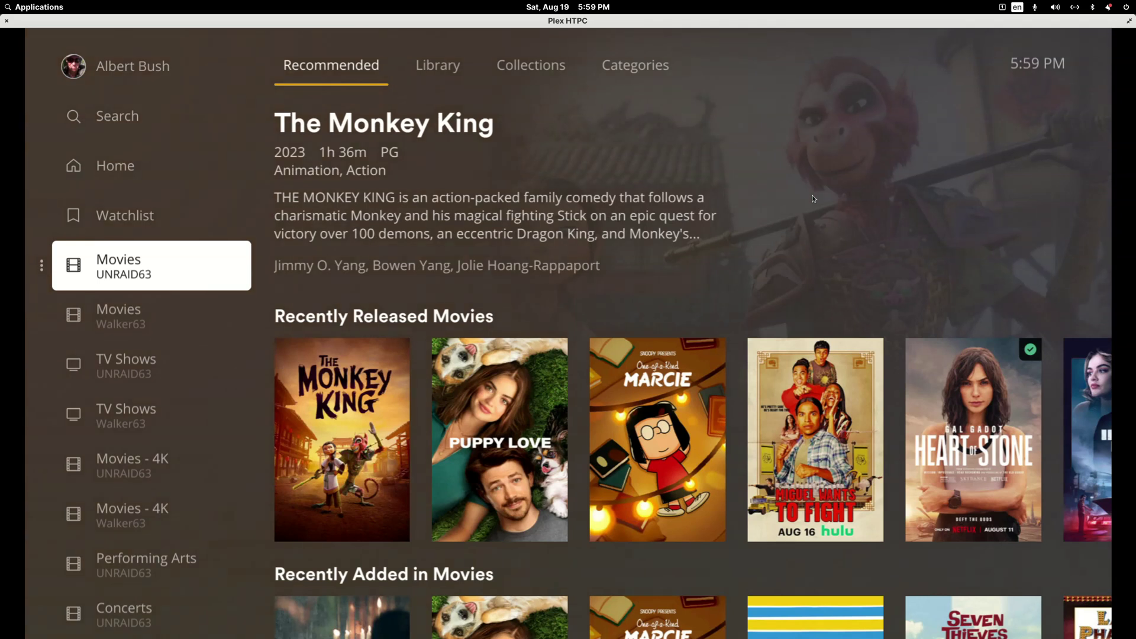
key("Down")
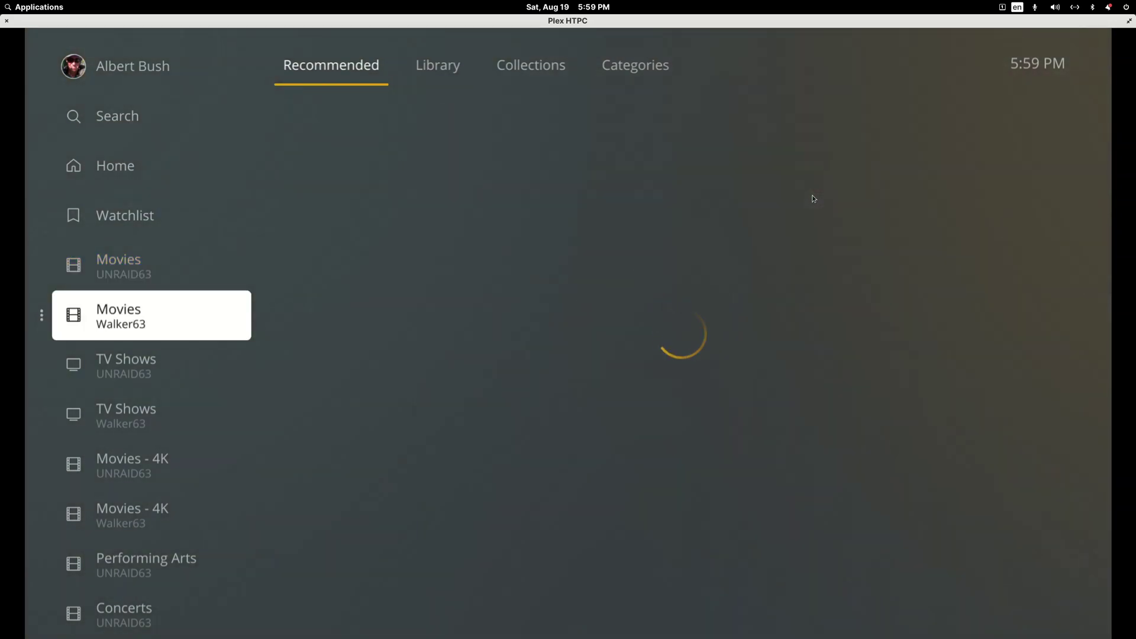
key("Up")
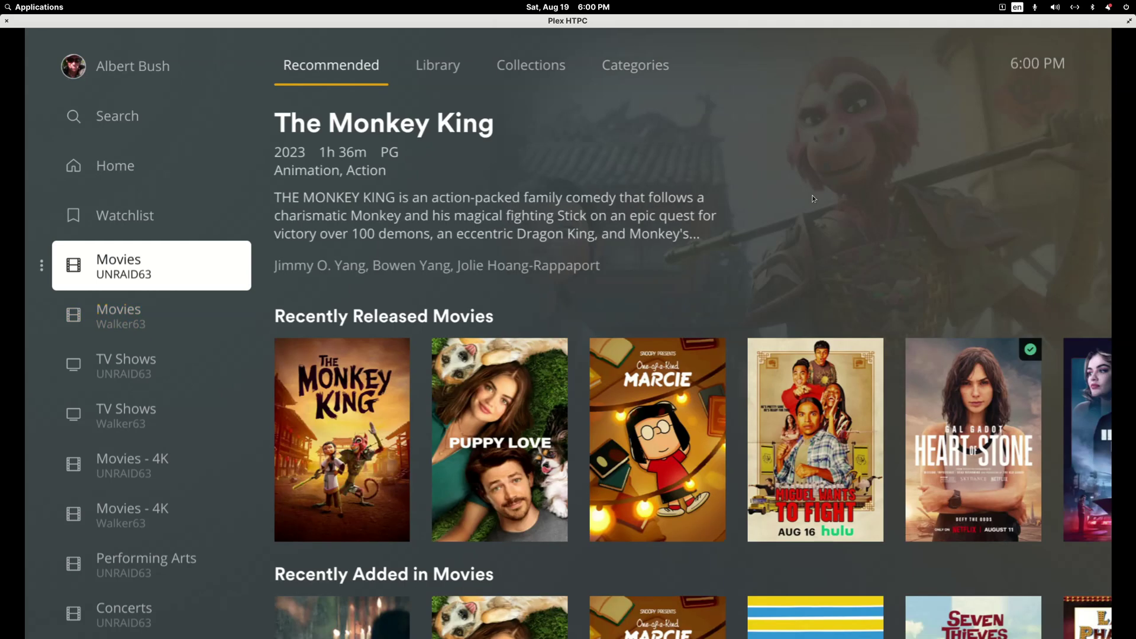
key("Down")
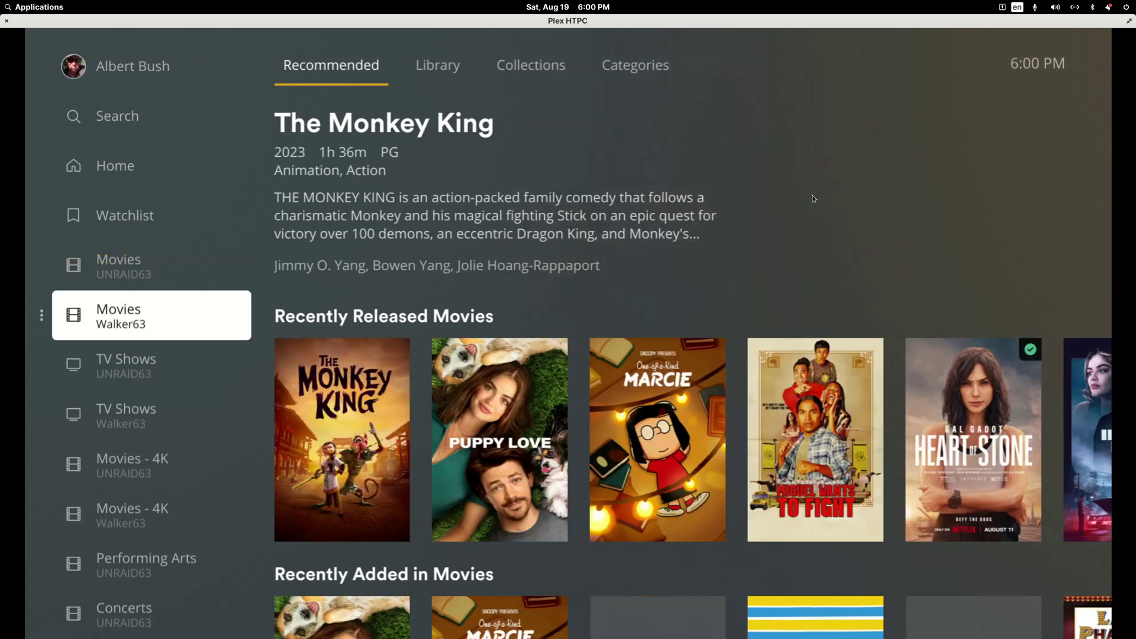
Choose Switch User from the signed-in account's options to bring up the profile picker.
key("Up")
key("Up")
key("Up")
key("Up")
key("Up")
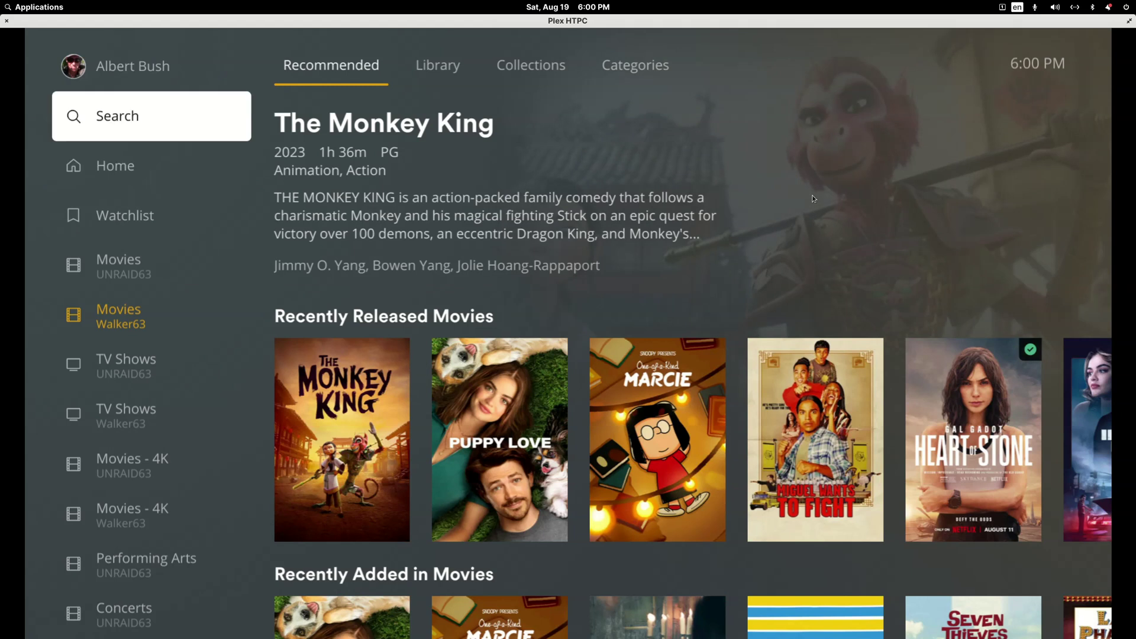
key("Return")
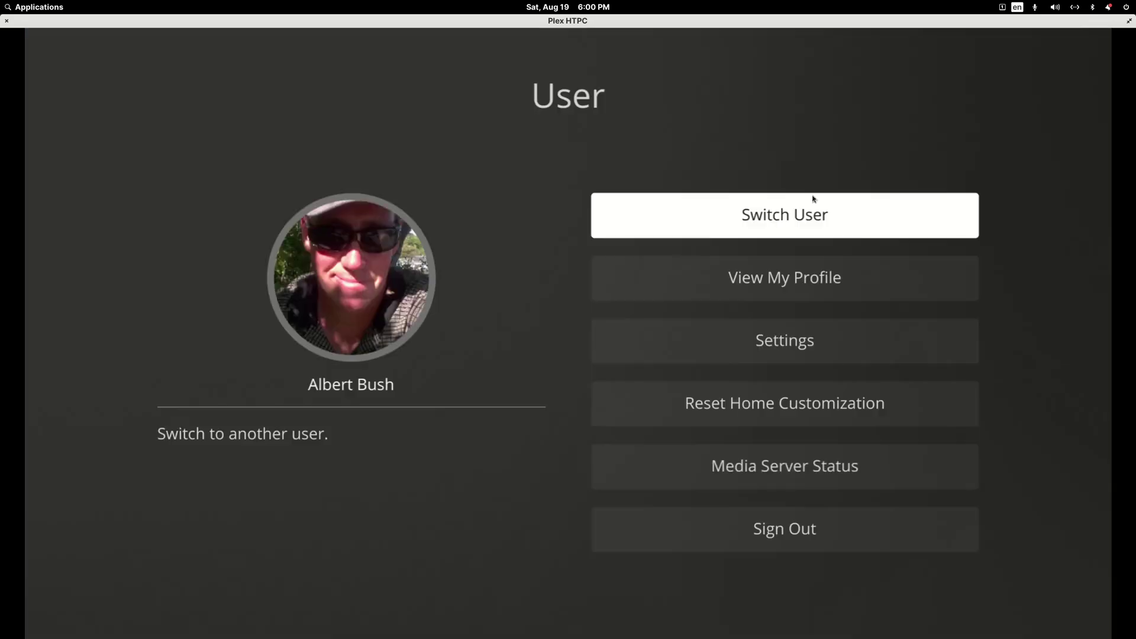
key("Return")
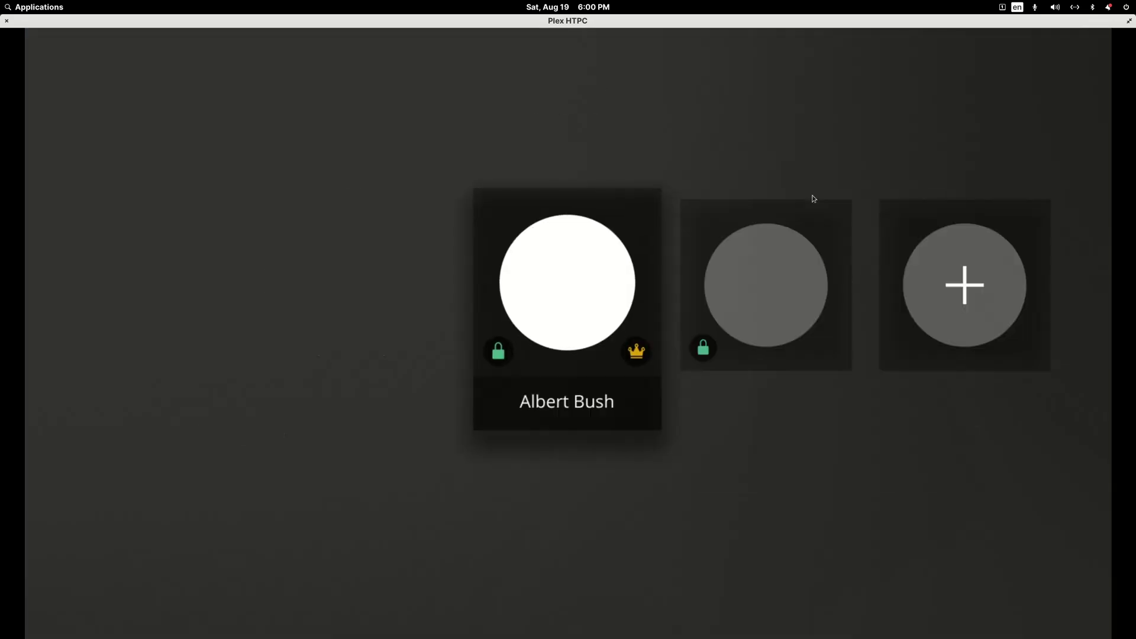
Look over the first and second PIN-locked home profile tiles.
key("Right")
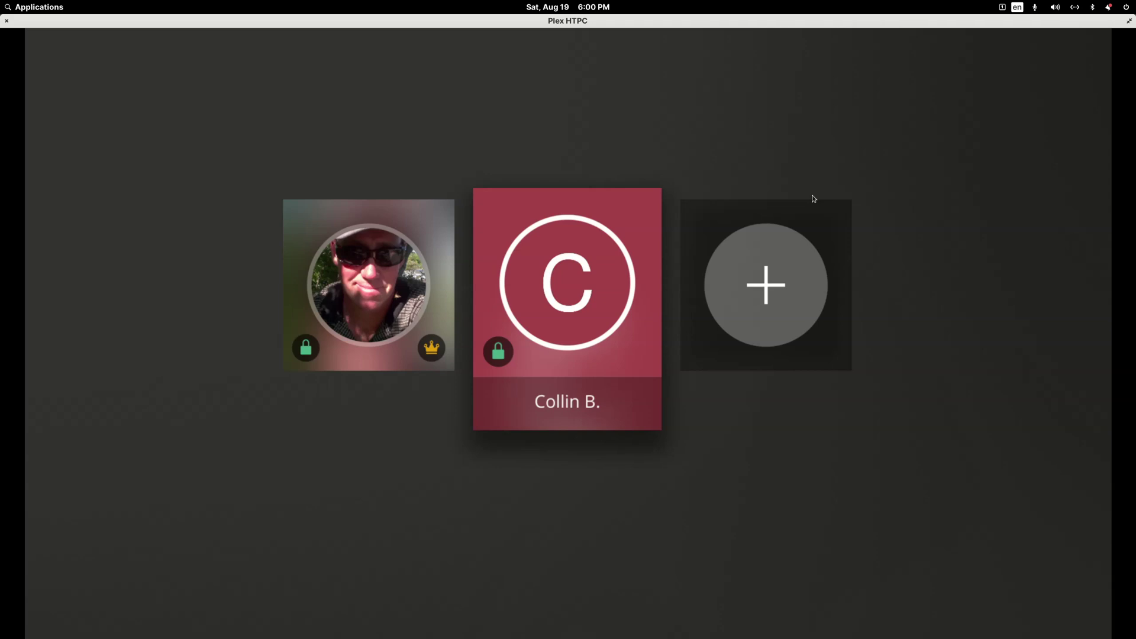
key("Left")
key("Right")
key("Left")
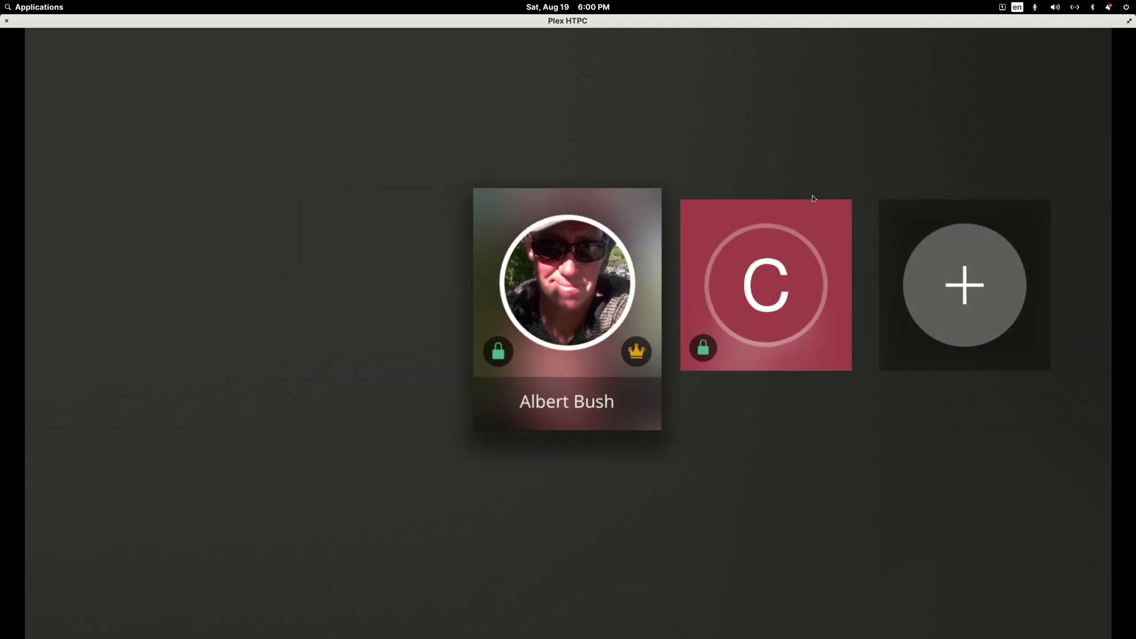
Select the first profile, cancel its PIN keypad, and return to Firefox.
key("Return")
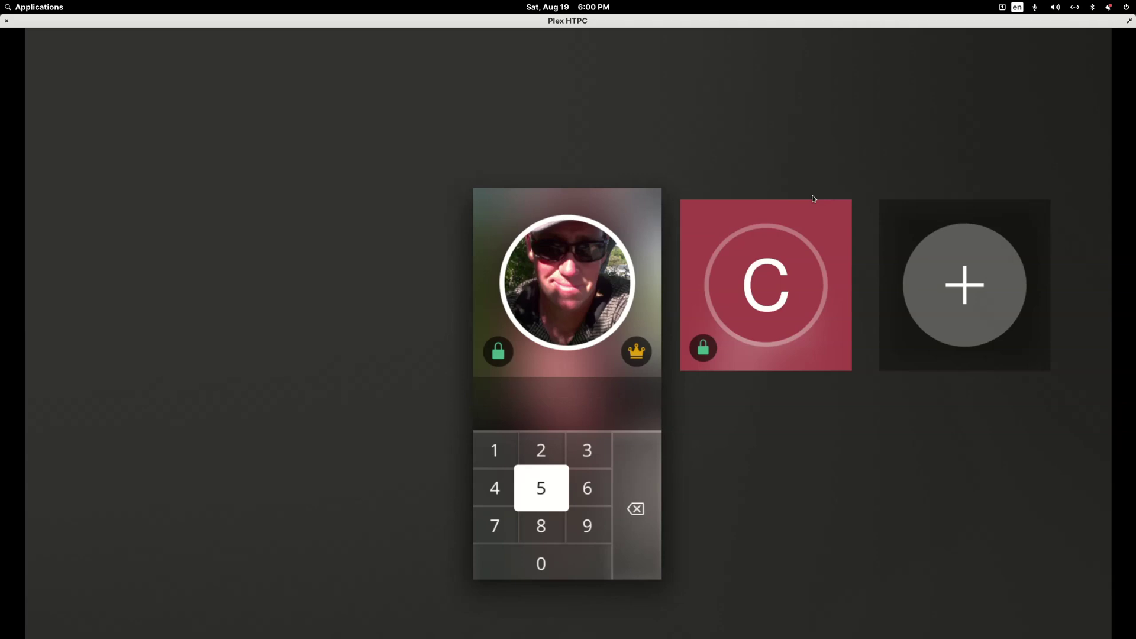
key("Escape")
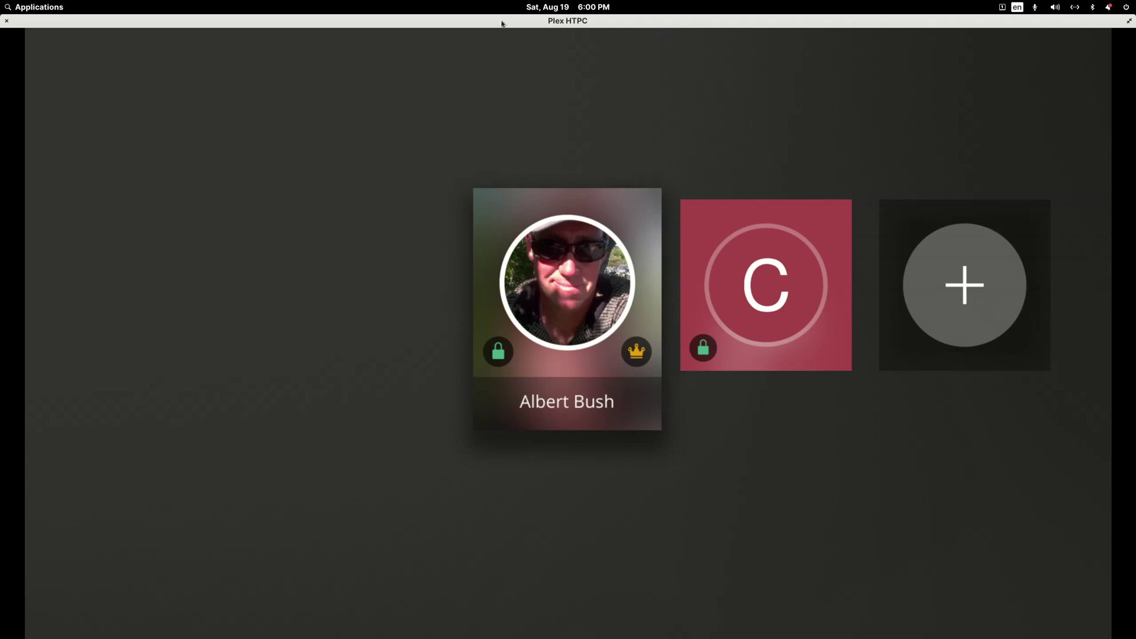
mouse_move(502, 24)
key("alt+Tab")
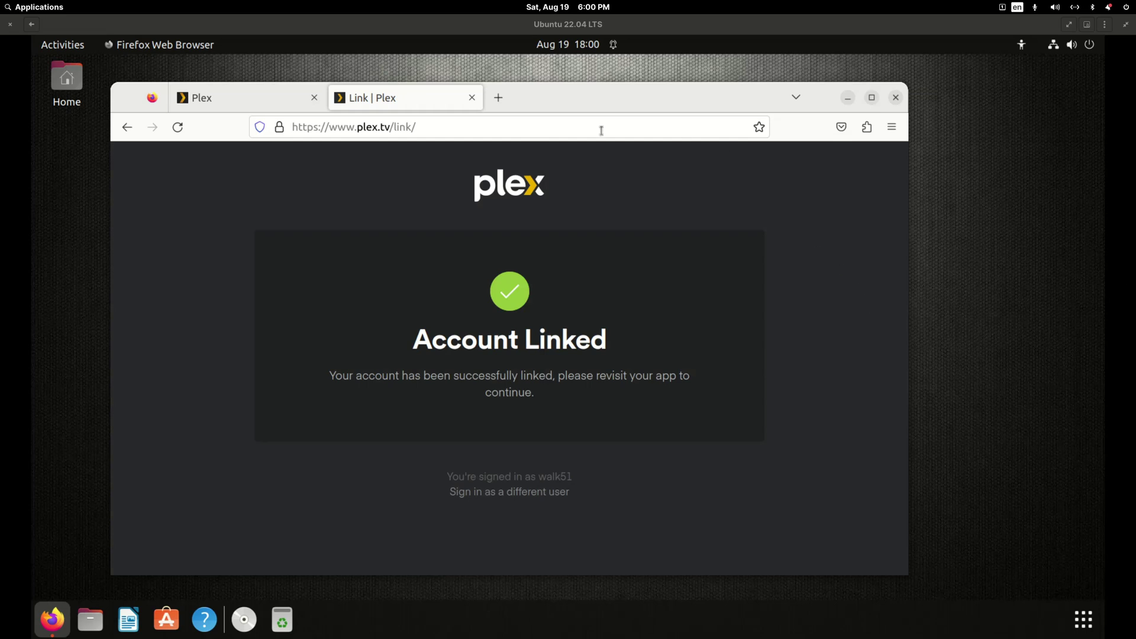
In a maximized Plex tab, review the friend's three shared libraries, then open Plex Home.
left_click(270, 103)
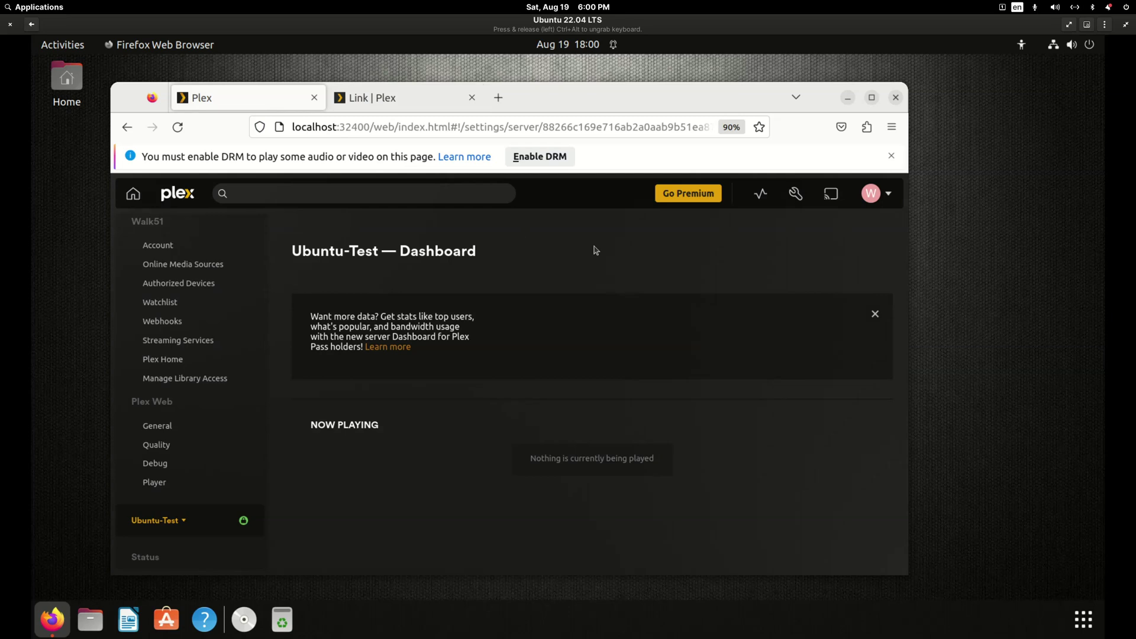
double_click(694, 97)
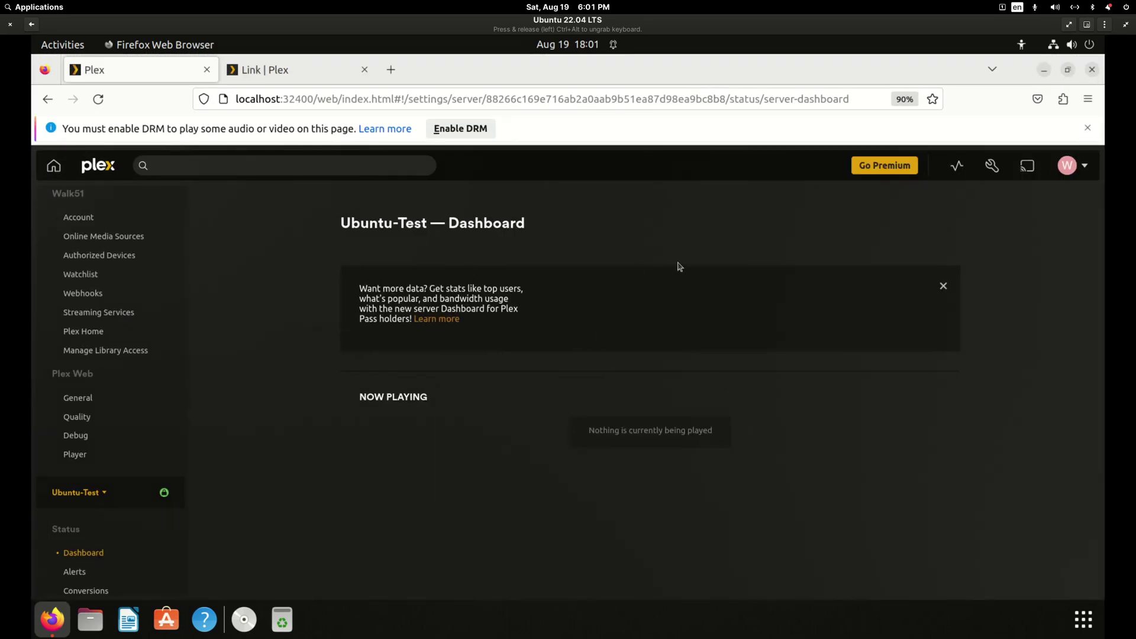
left_click(113, 350)
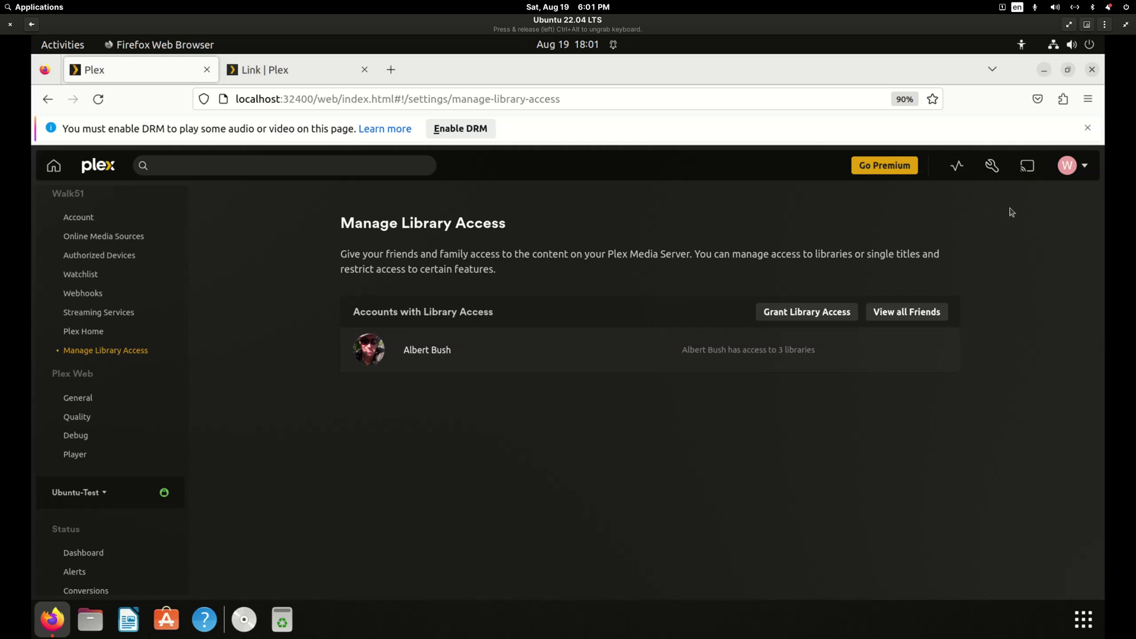
left_click(479, 357)
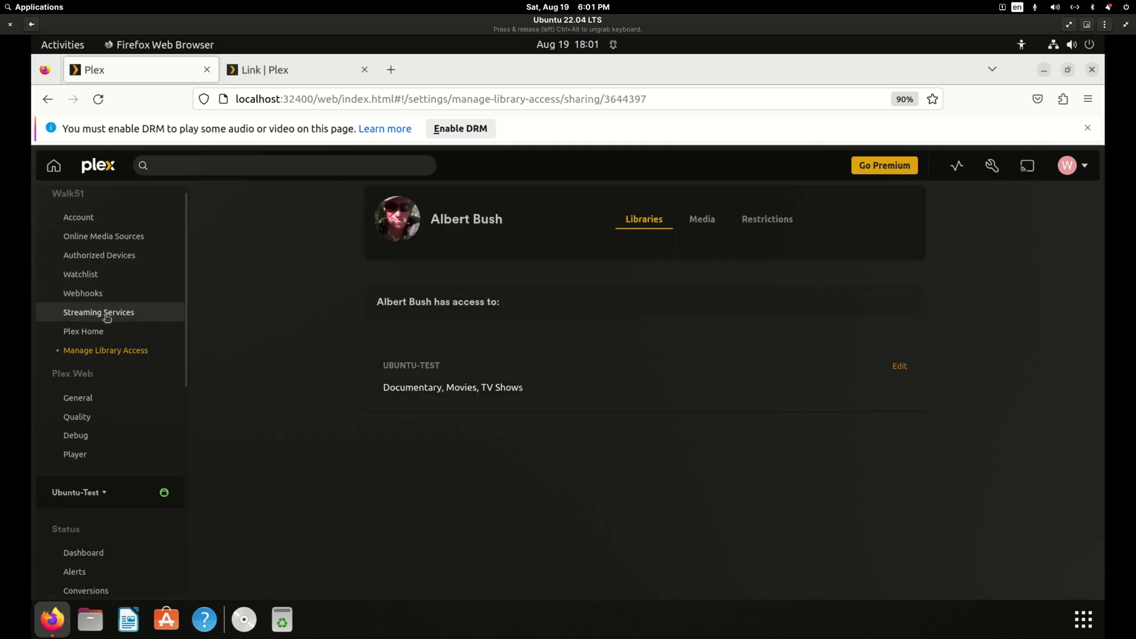
left_click(89, 332)
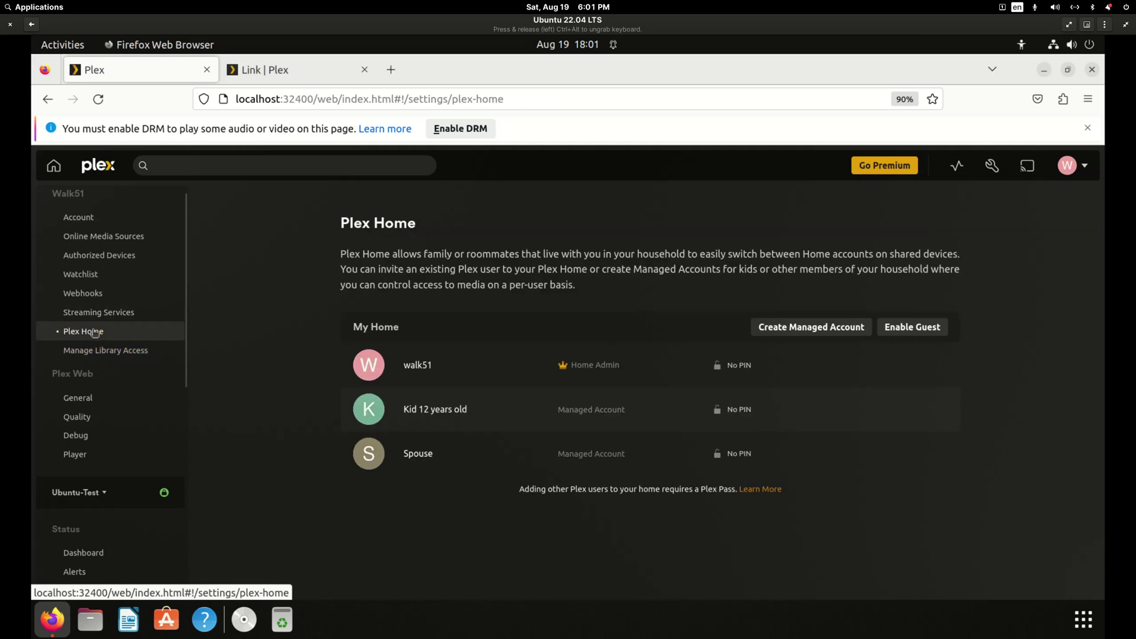